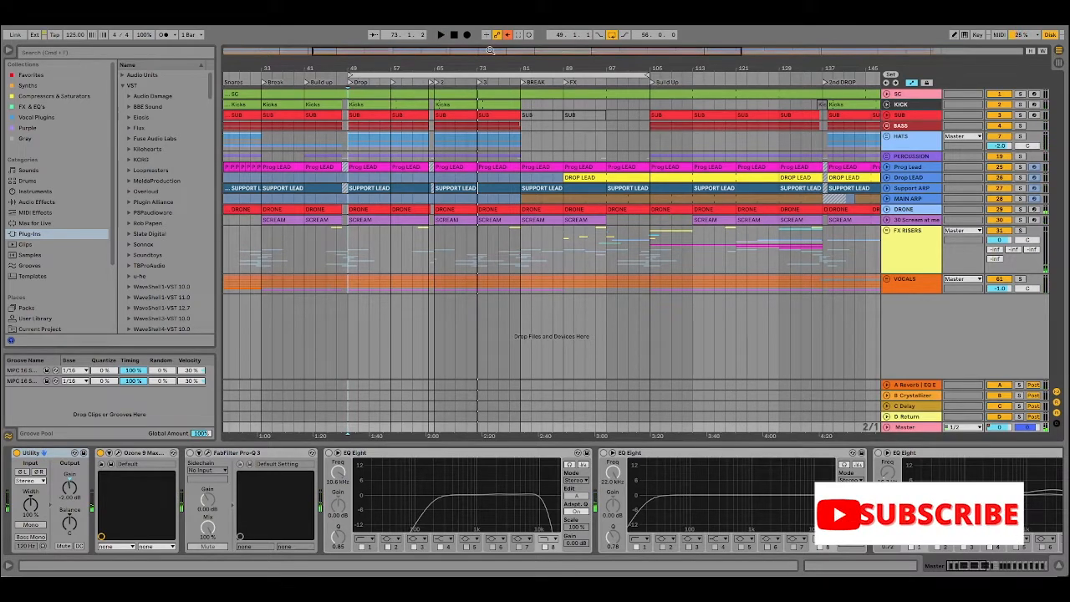
Survey the full arrangement and examine the device chains of the SC, KICK, SUB, BASS, HATS and VOCALS tracks.
left_click_drag(490, 50, 489, 27)
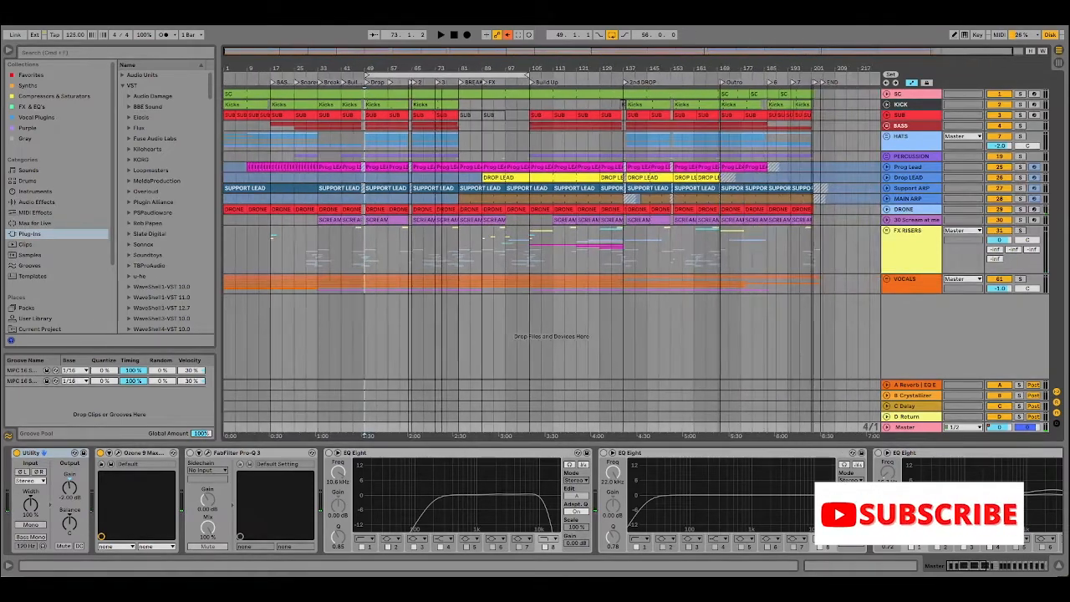
left_click(903, 93)
left_click(909, 283)
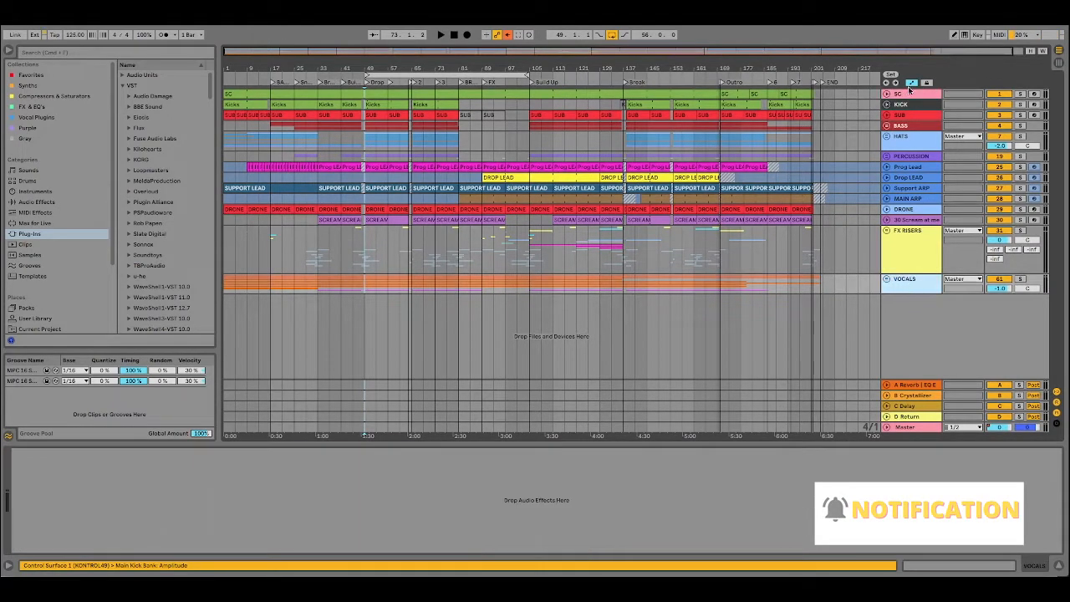
left_click(906, 103)
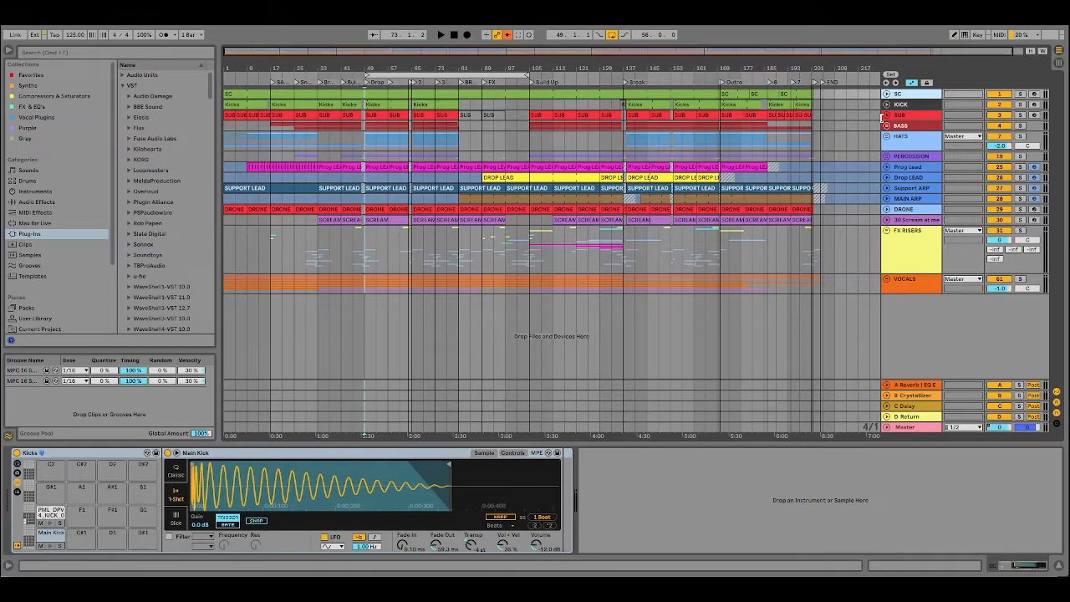
left_click(913, 104)
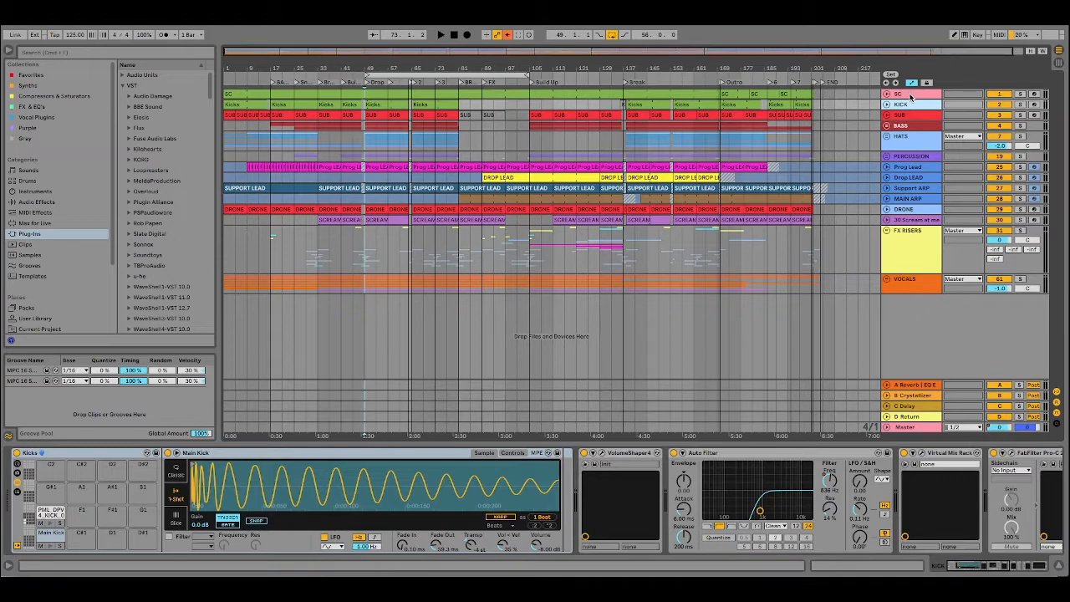
left_click(911, 98)
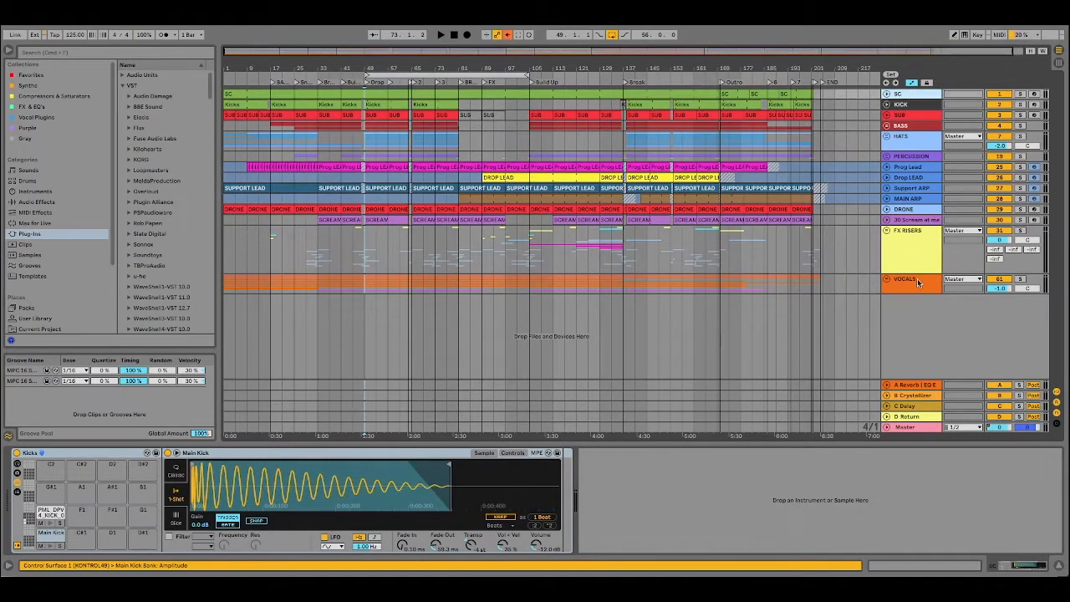
left_click(910, 115)
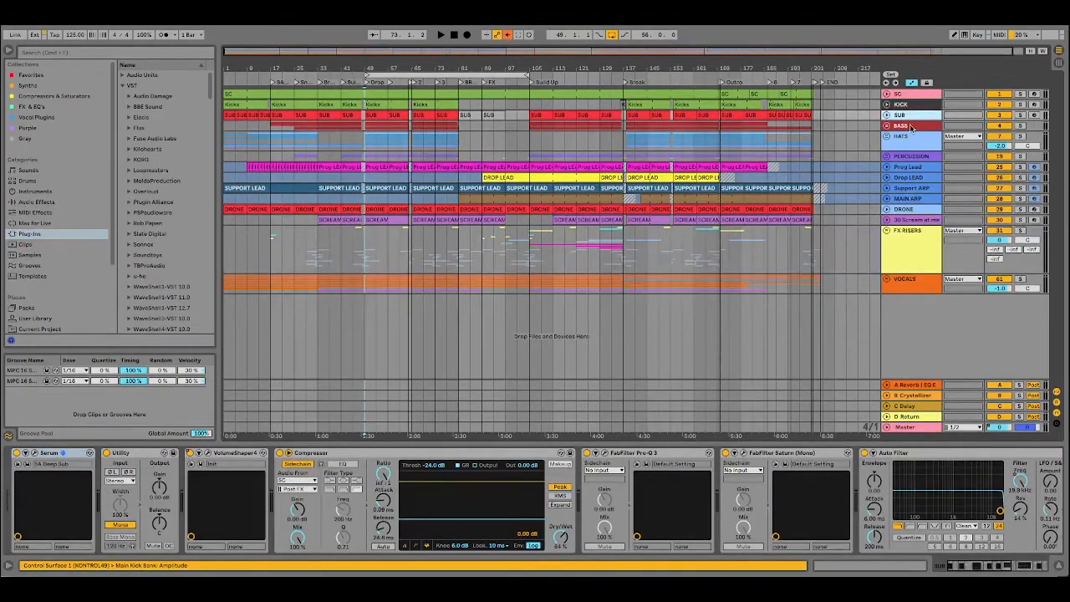
left_click(911, 127)
left_click(913, 137)
left_click(915, 104)
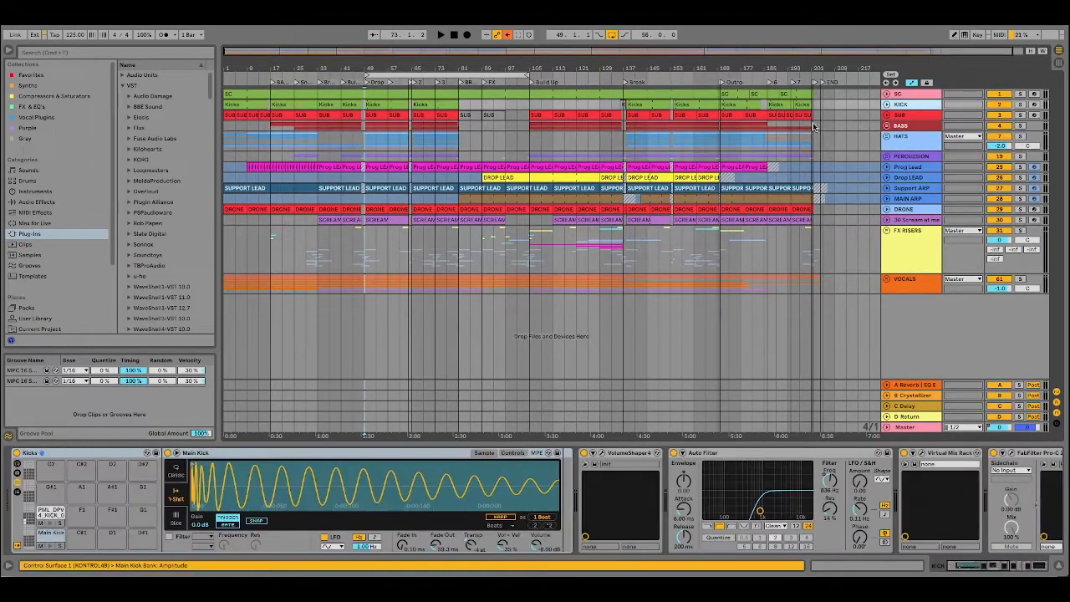
Shorten the arrangement loop to 24 bars, starting at the Drop locator on bar 49, and select the looped range.
left_click_drag(399, 72, 410, 91)
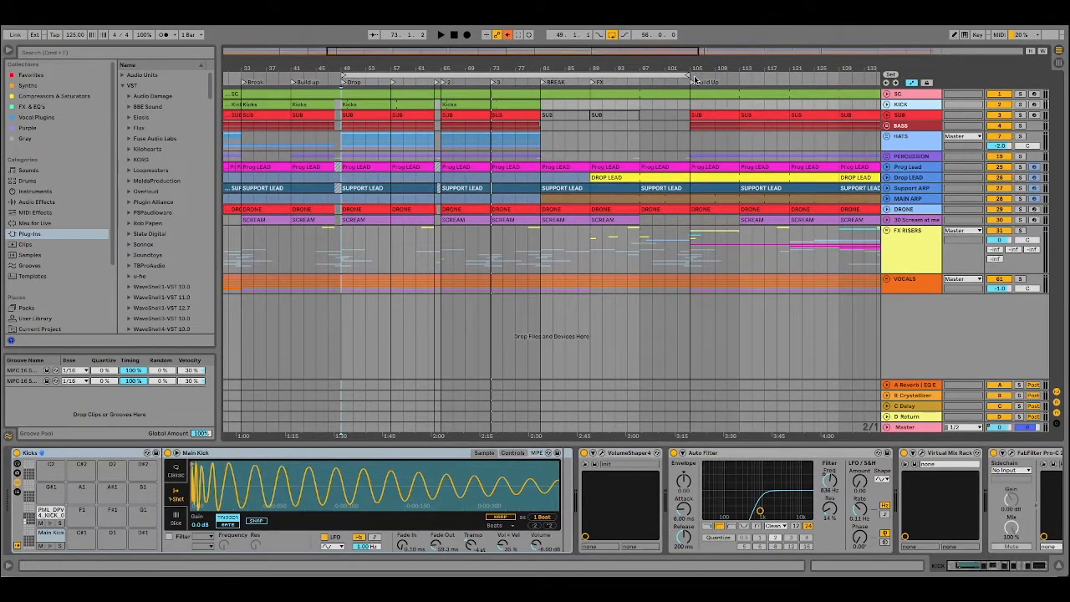
left_click_drag(686, 75, 491, 75)
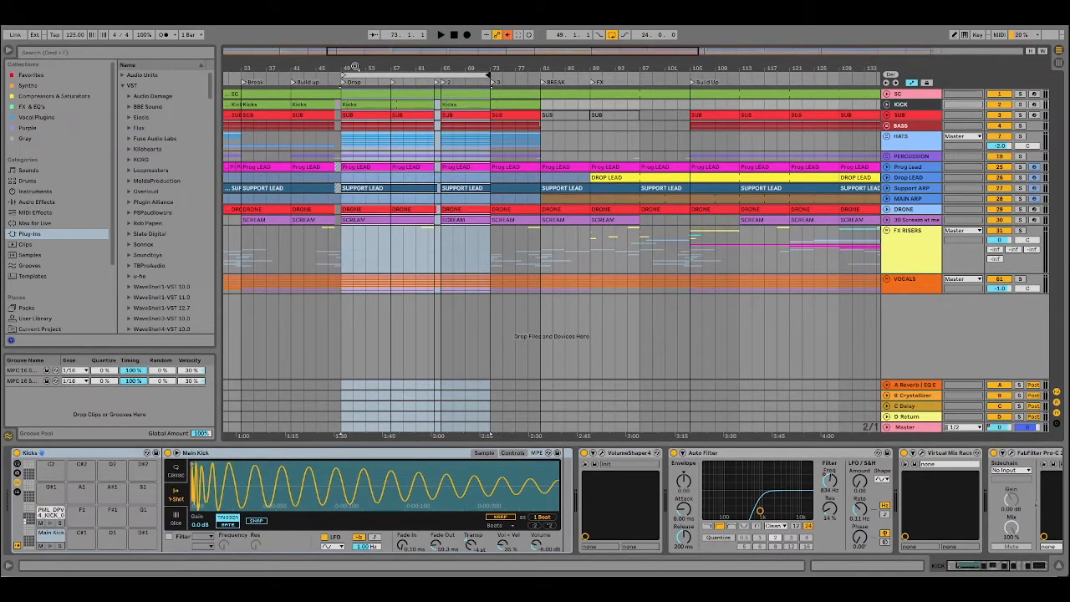
left_click_drag(354, 67, 334, 67)
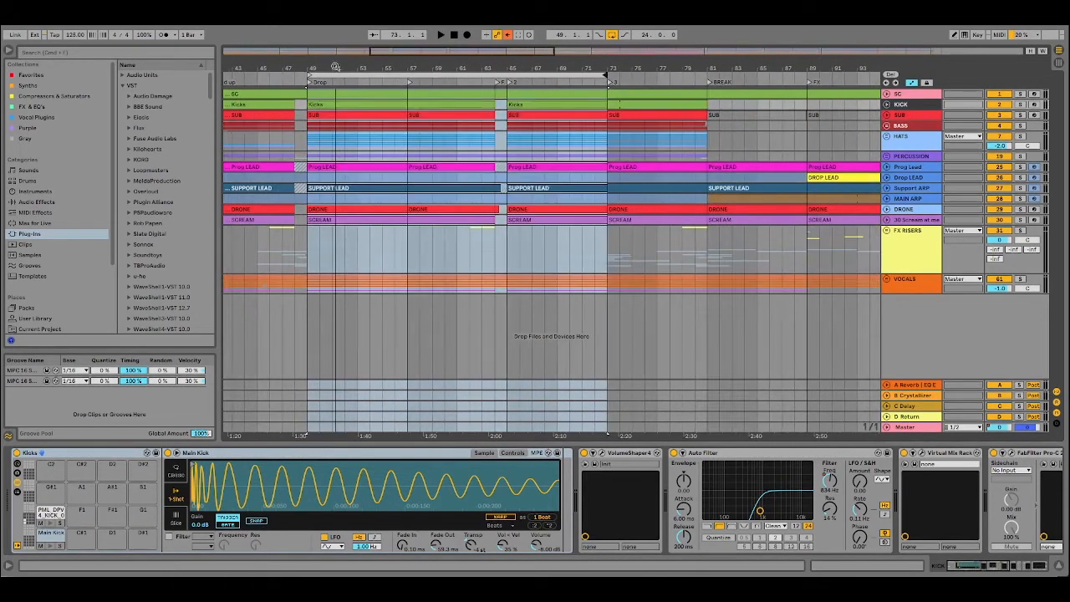
left_click(393, 75)
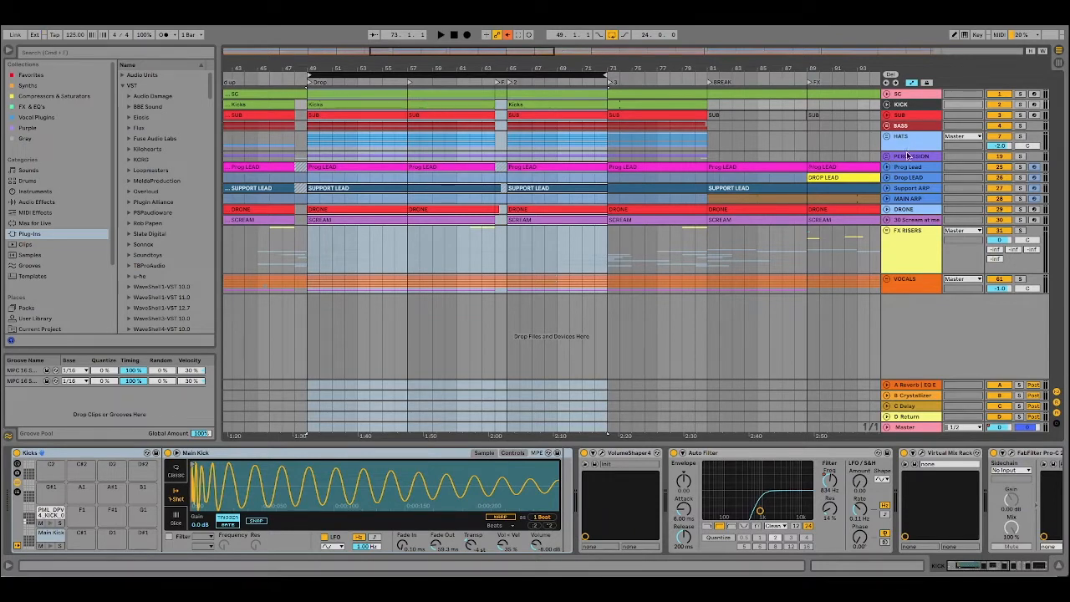
Unfold the Prog Lead track in the arrangement to show its MIDI clips.
left_click(907, 148)
left_click(905, 167)
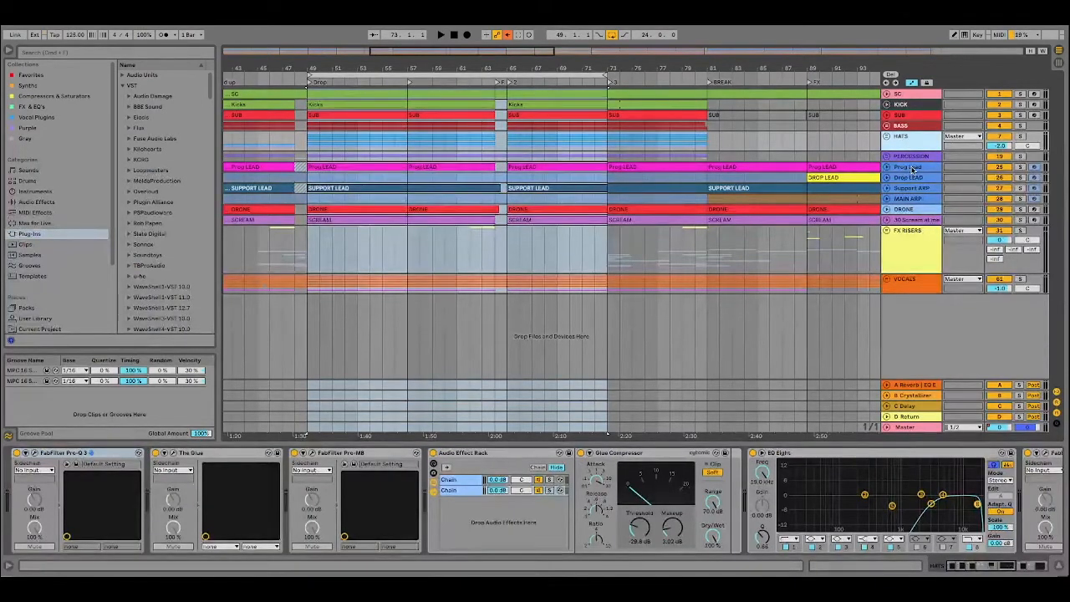
left_click(886, 167)
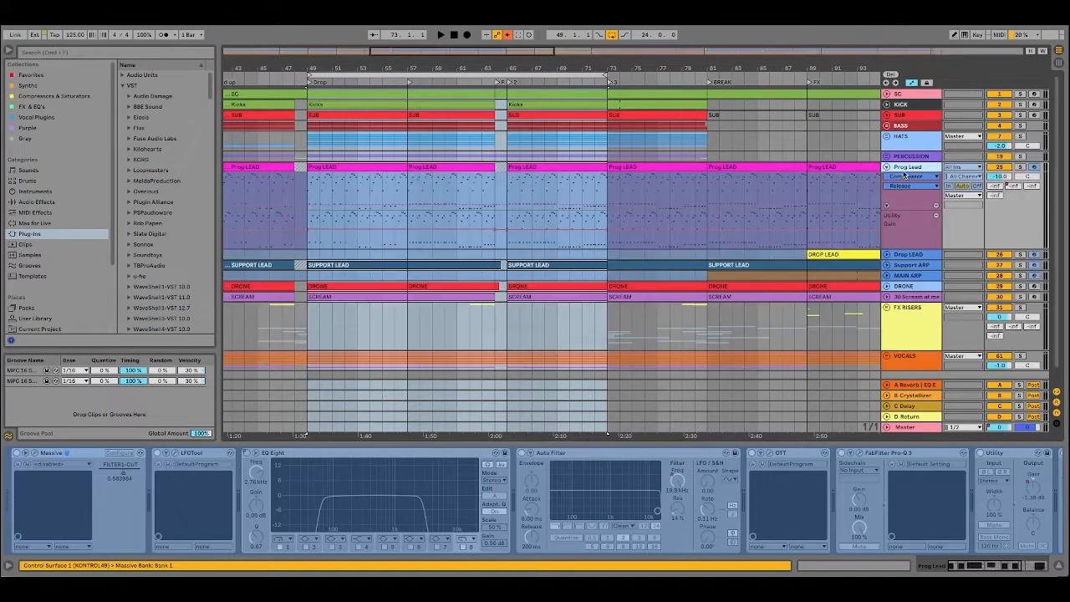
Set the loop to 15 bars from bar 49, solo Prog Lead and audition the looped drop.
left_click_drag(608, 77, 493, 84)
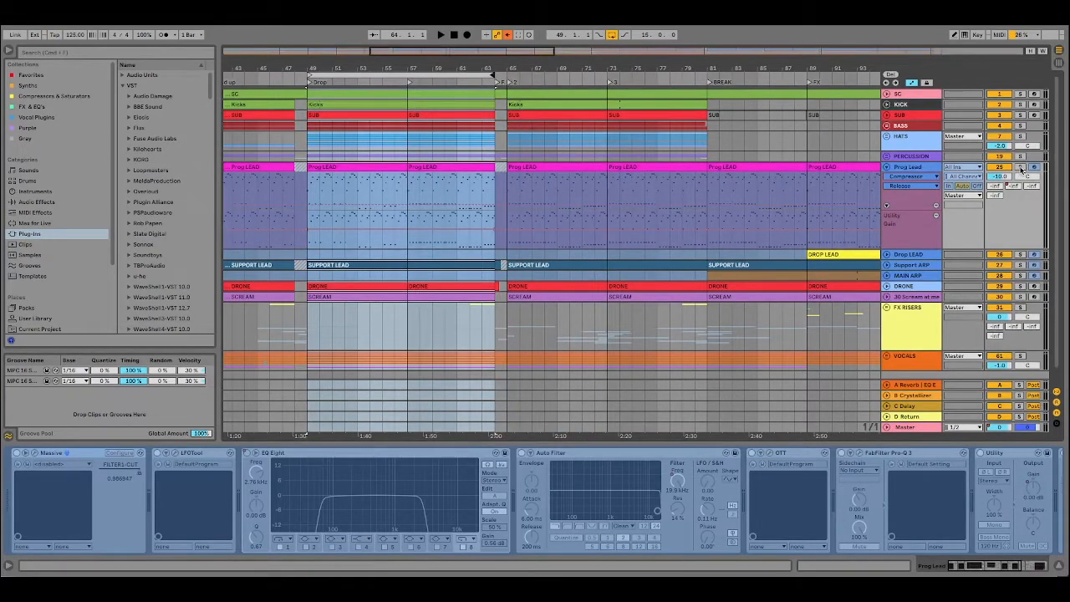
left_click(411, 77)
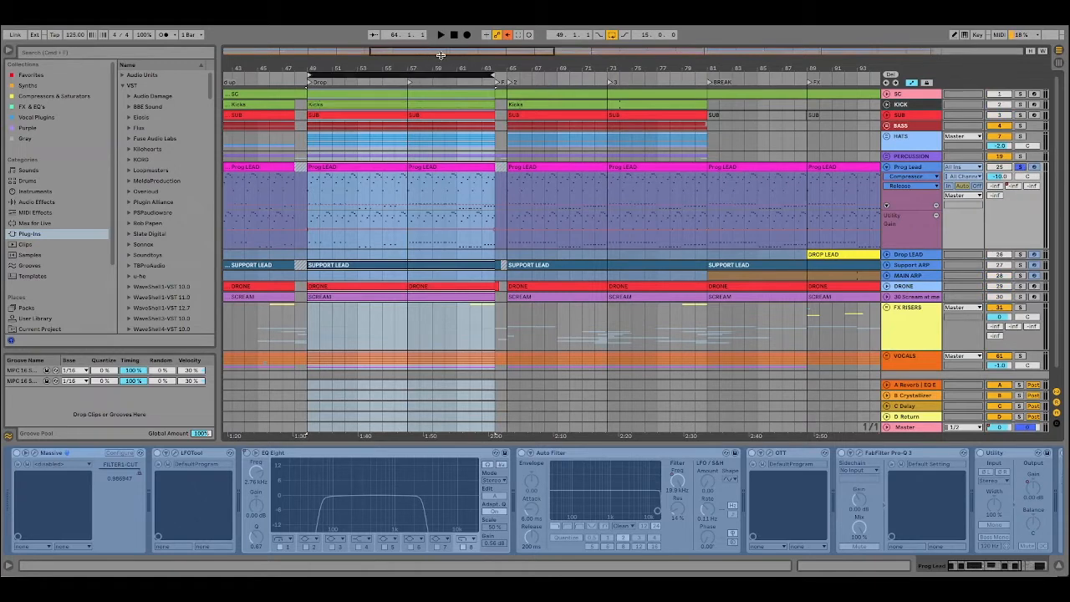
left_click(440, 35)
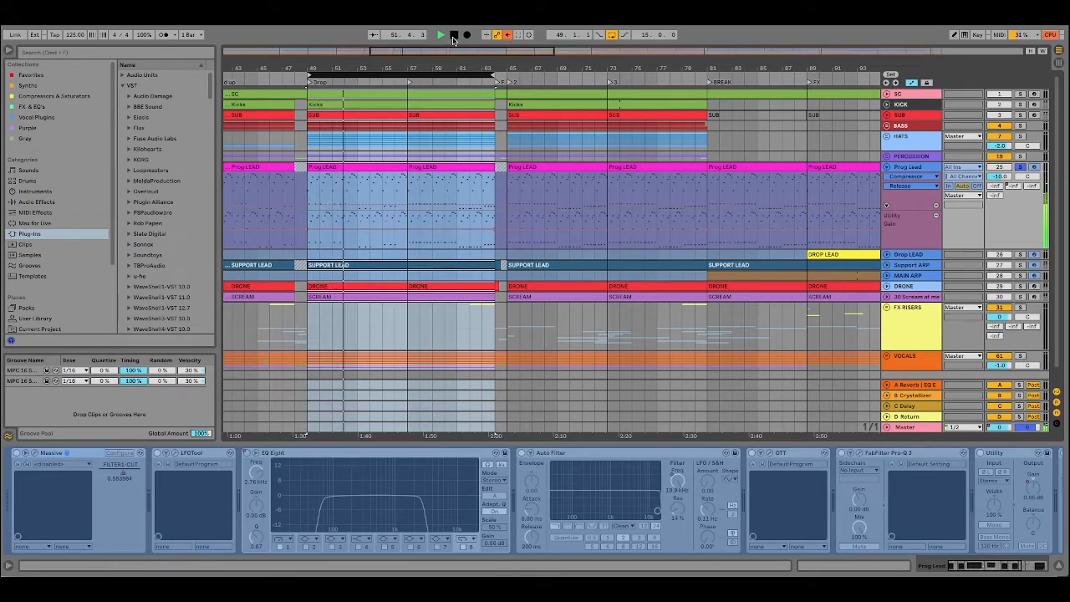
left_click(454, 35)
left_click(453, 35)
left_click(478, 92)
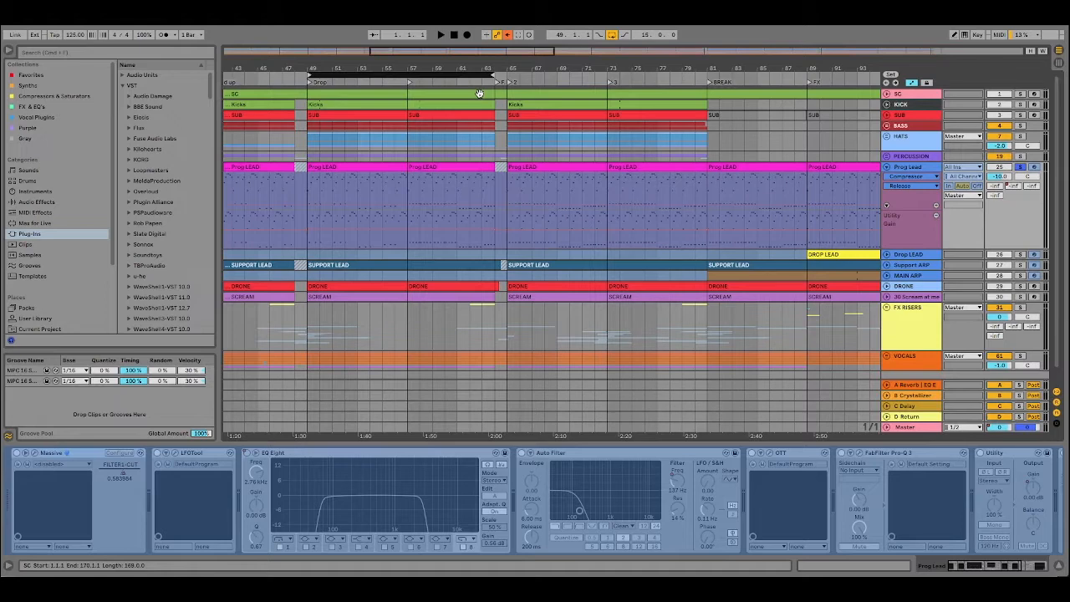
Unfreeze the Prog Lead track.
right_click(904, 157)
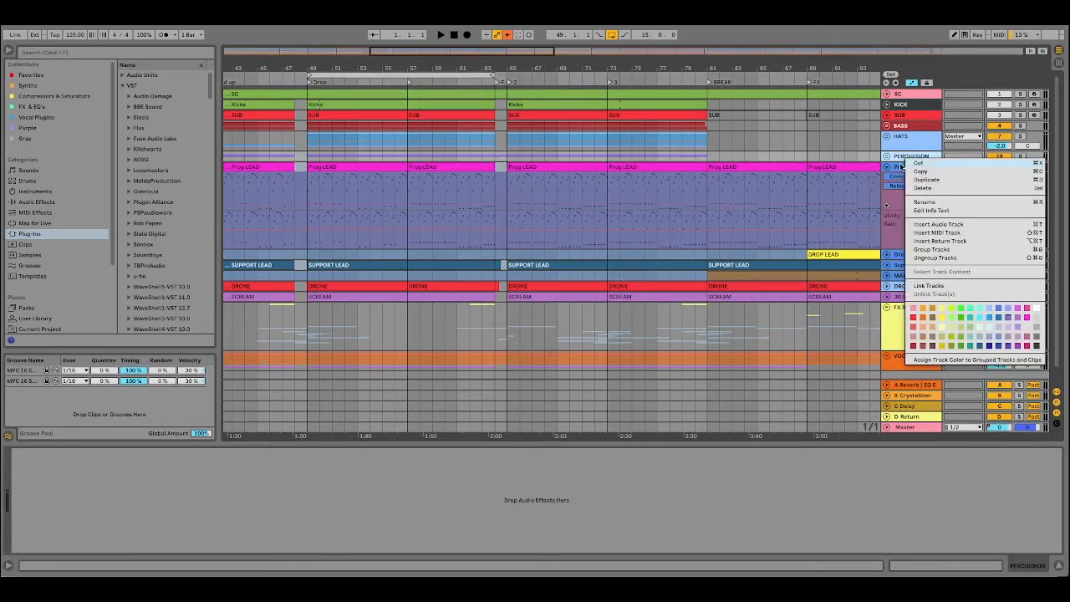
key("Escape")
left_click(905, 167)
right_click(905, 168)
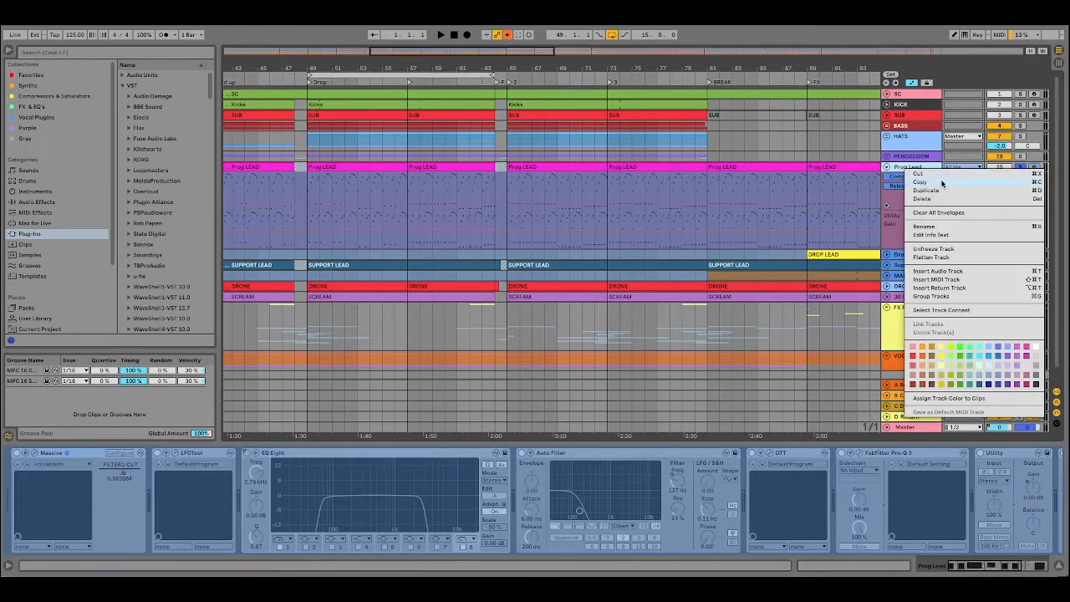
left_click(971, 250)
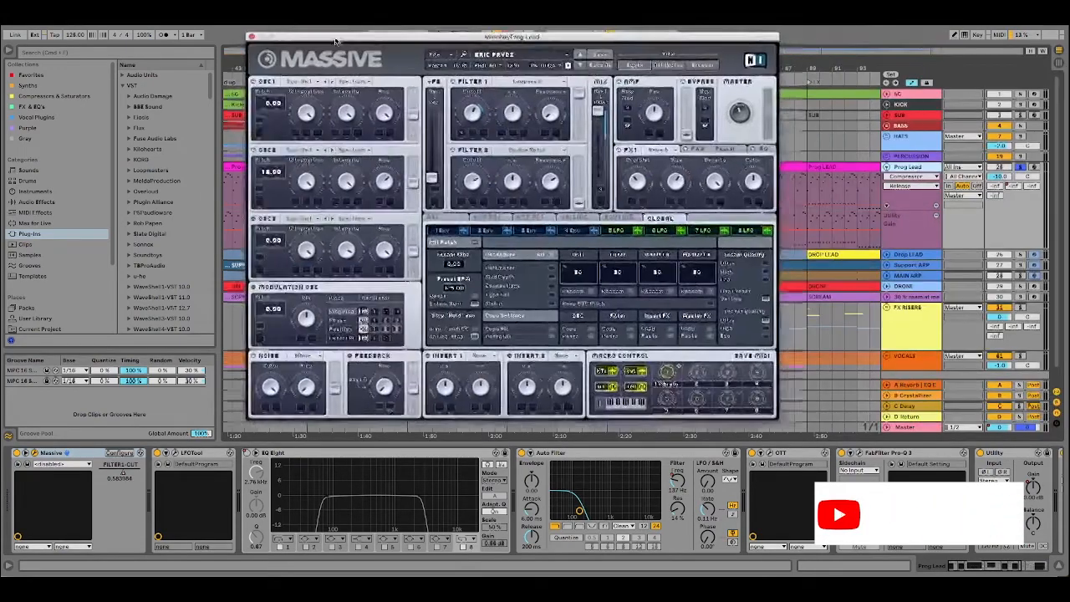
Inspect the Massive synth patch and the LFOTool volume curve on Prog Lead, closing each plug-in window.
left_click_drag(350, 38, 244, 47)
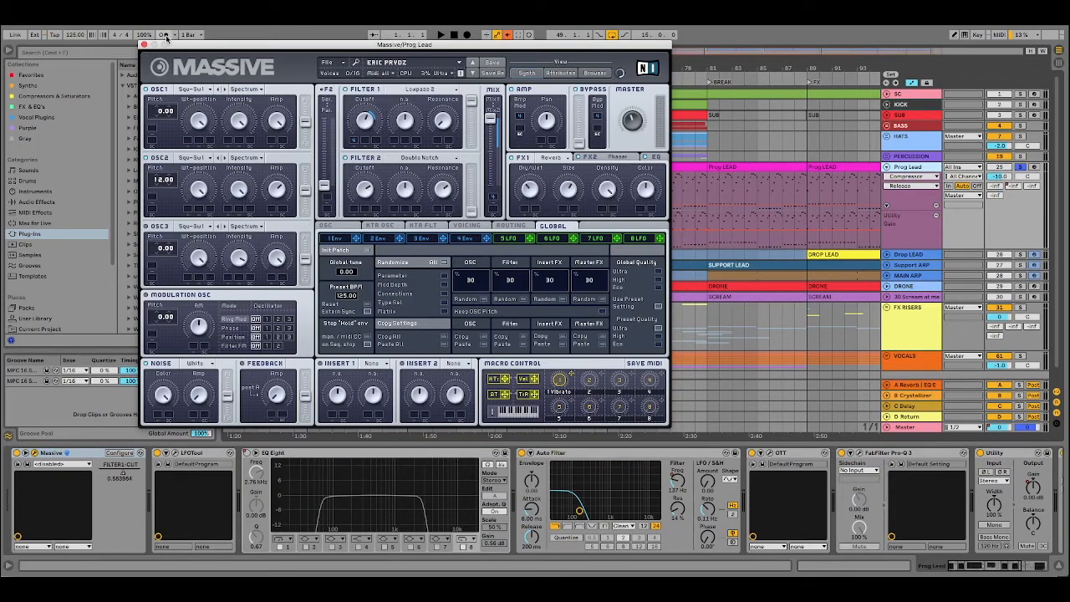
left_click(144, 45)
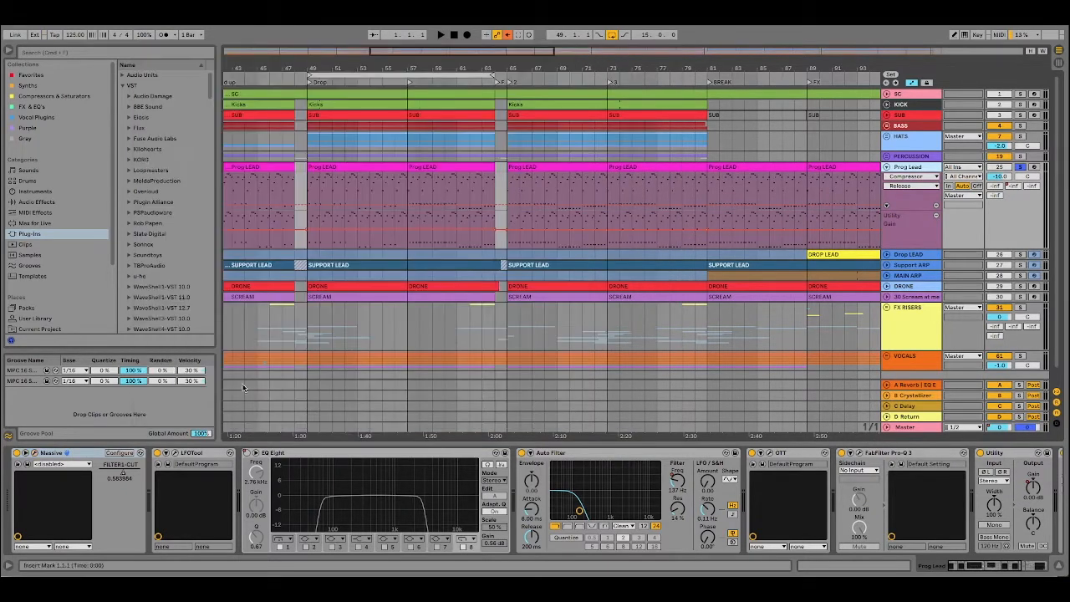
left_click(195, 455)
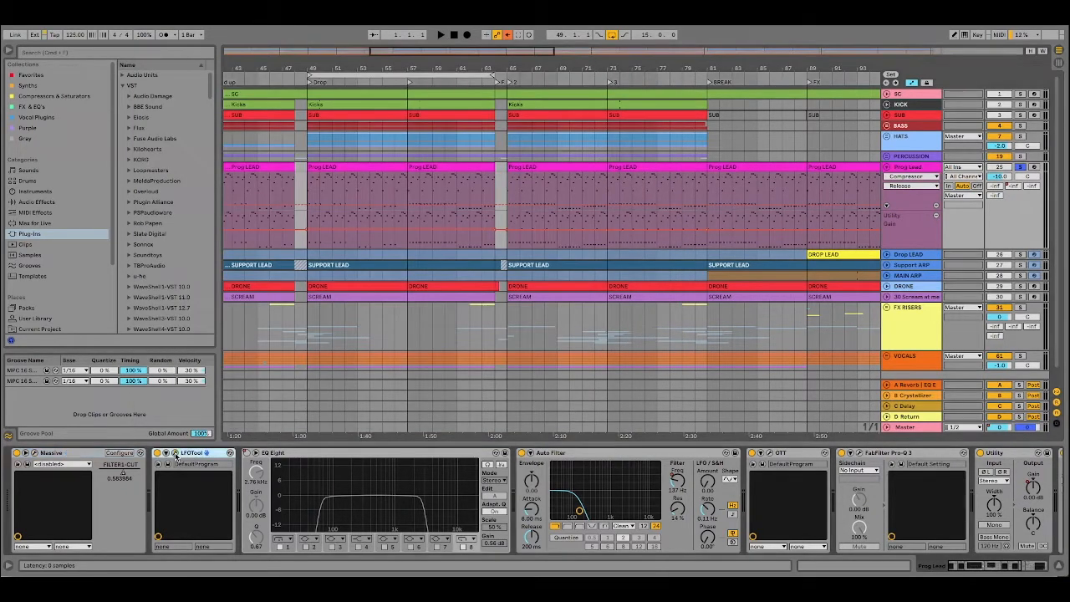
left_click(174, 453)
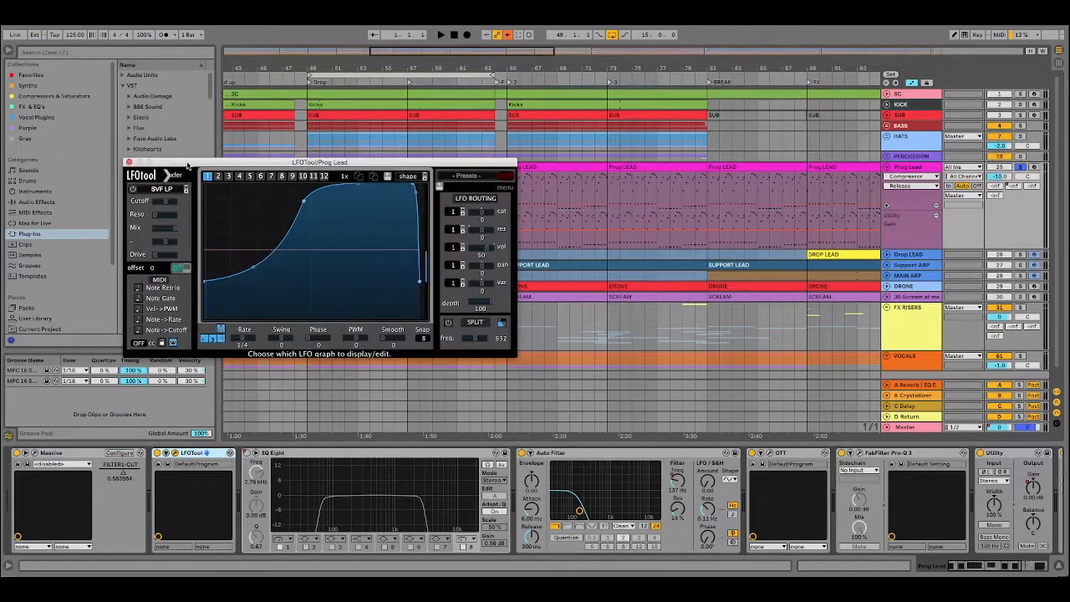
left_click(131, 162)
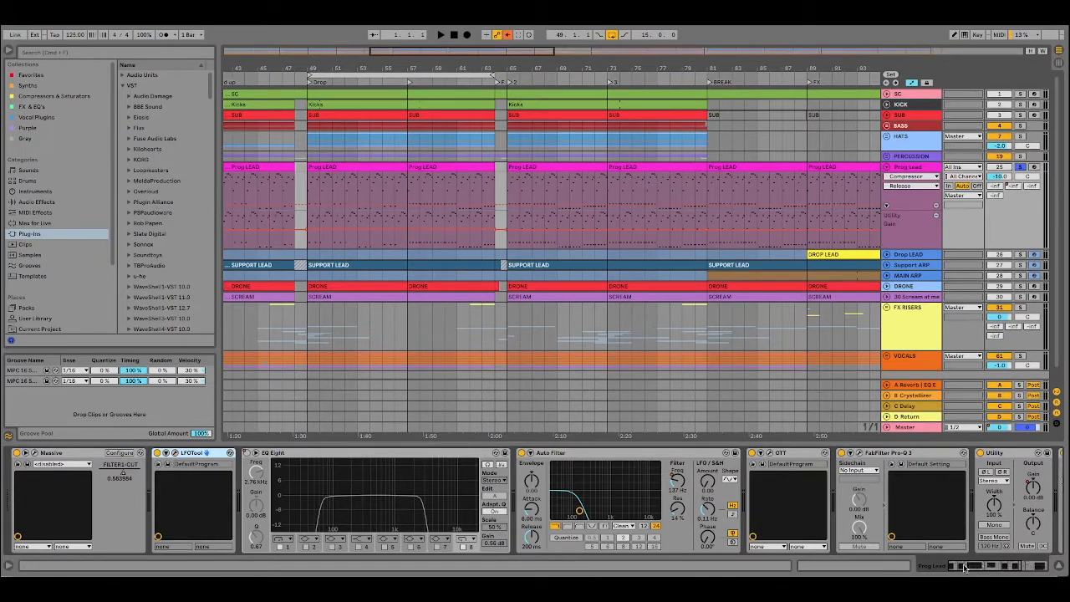
Examine the rest of Prog Lead's effect chain, including Auto Filter, OTT, FabFilter Pro-Q 3, Utility and the sidechained Compressor.
left_click_drag(980, 566, 1002, 565)
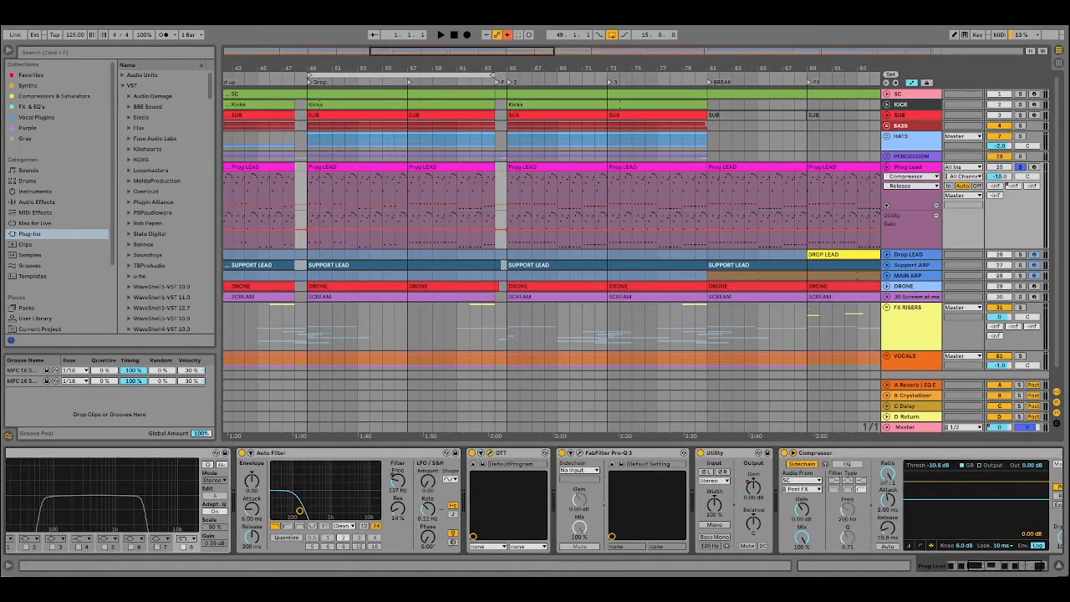
left_click_drag(486, 152, 433, 150)
left_click(340, 150)
left_click(602, 453)
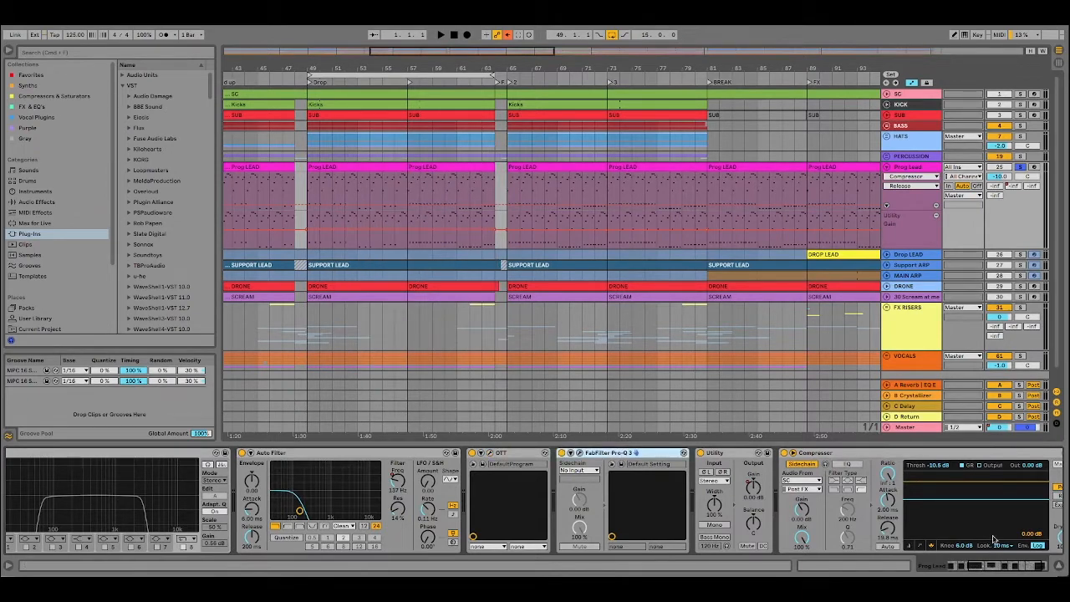
left_click_drag(1004, 569, 979, 564)
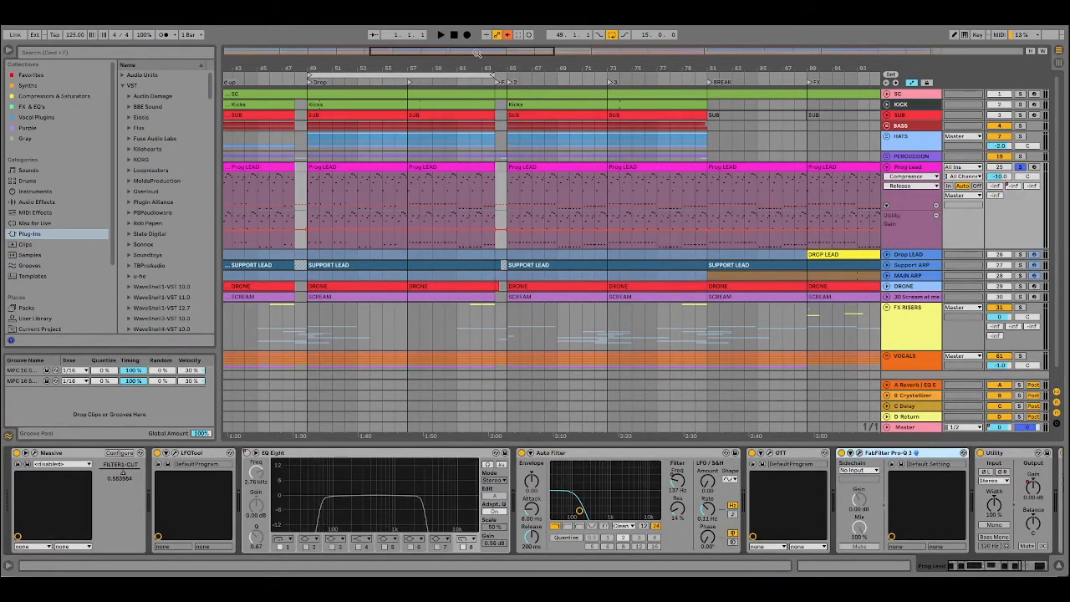
Take Prog Lead out of solo and fold it, and unfold the Drop LEAD track.
left_click(459, 75)
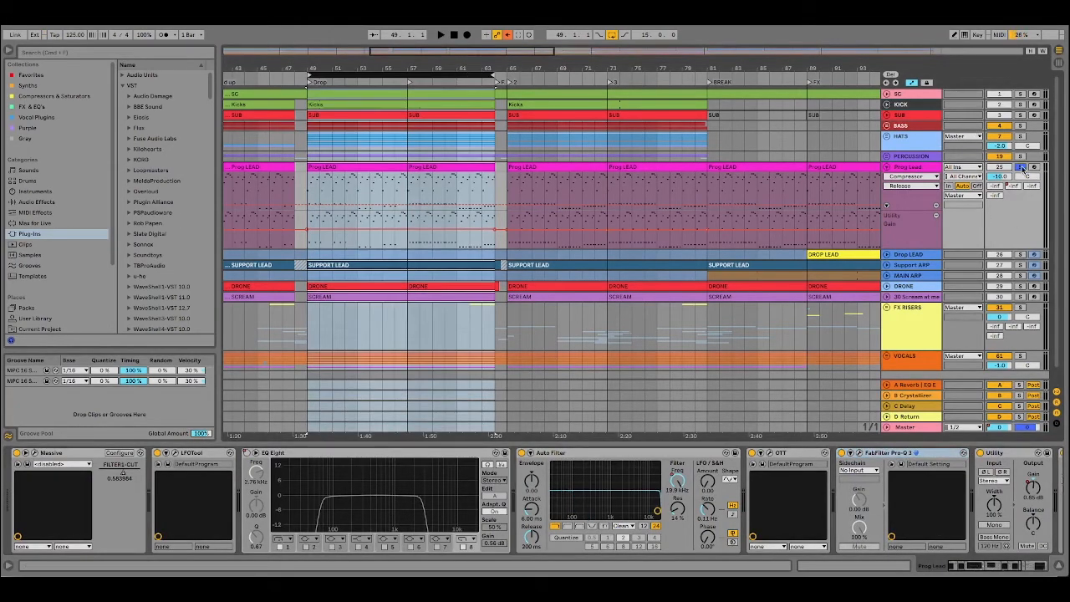
left_click(887, 166)
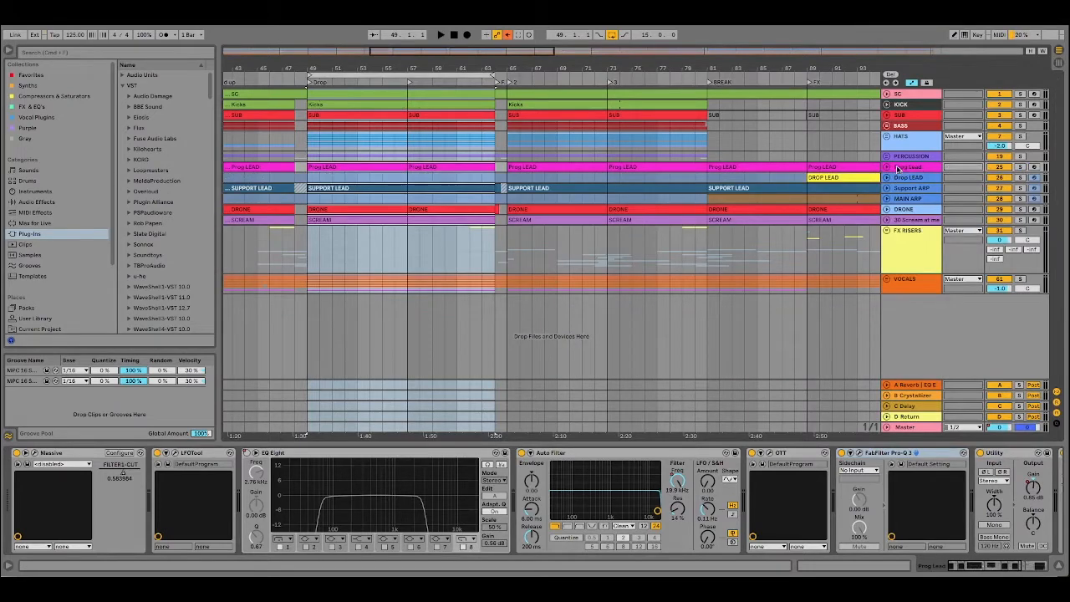
left_click(887, 178)
left_click(911, 177)
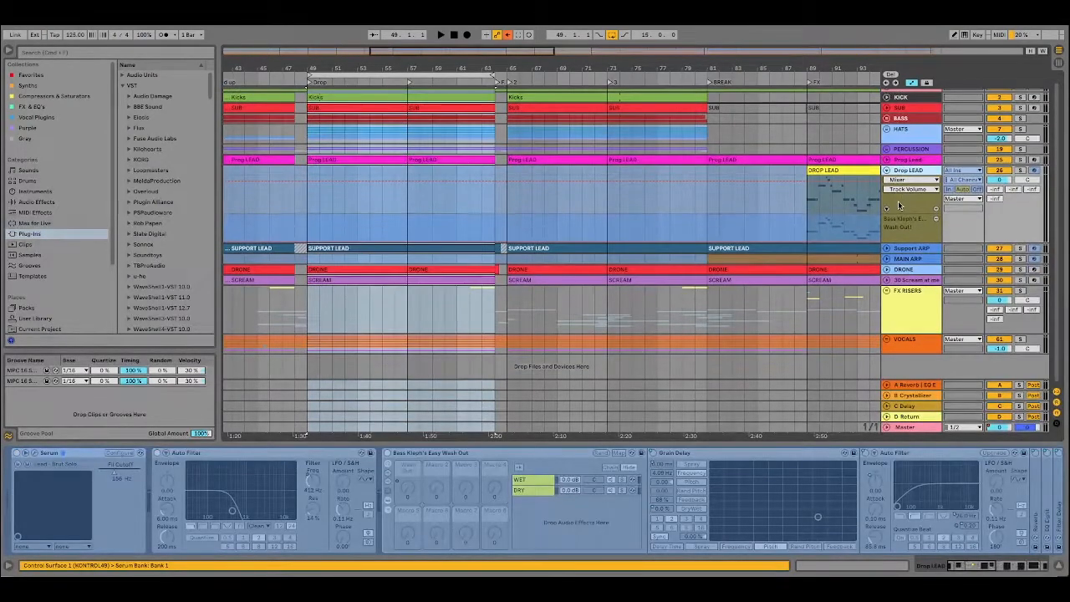
Unfold and solo the Support ARP track, and audition it over the 15-bar loop from bar 49.
left_click(892, 249)
left_click(887, 248)
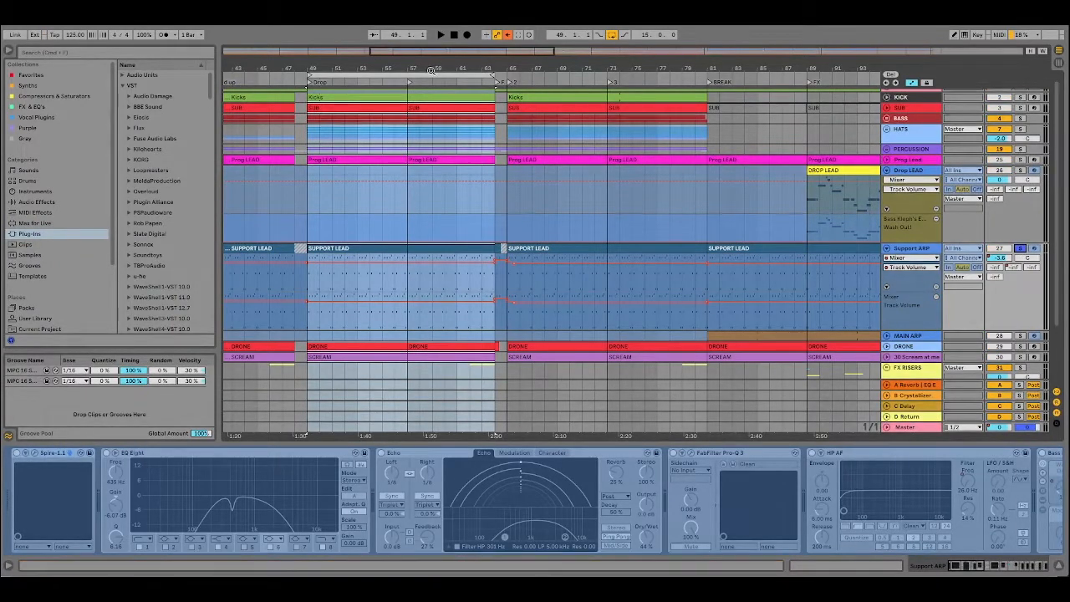
left_click(430, 75)
left_click(435, 34)
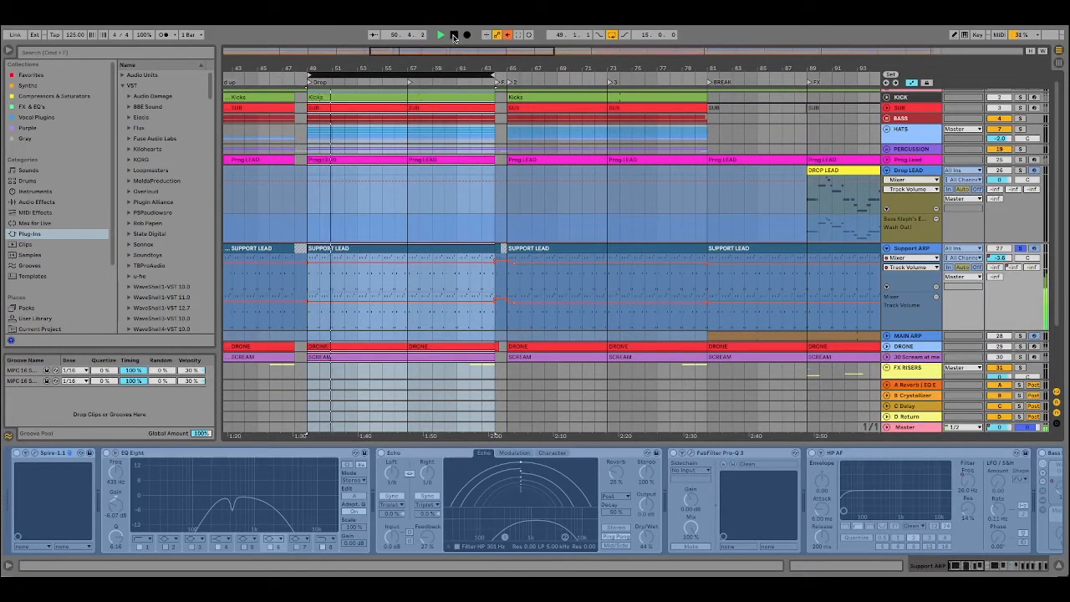
double_click(454, 35)
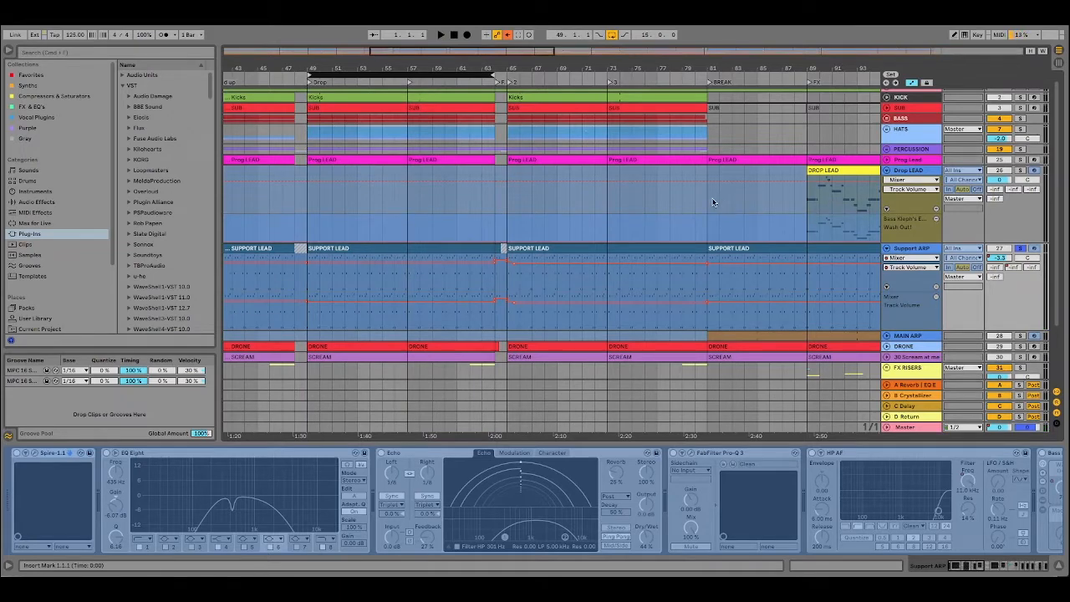
scroll(713, 202, "down", 2)
scroll(945, 235, "up", 1)
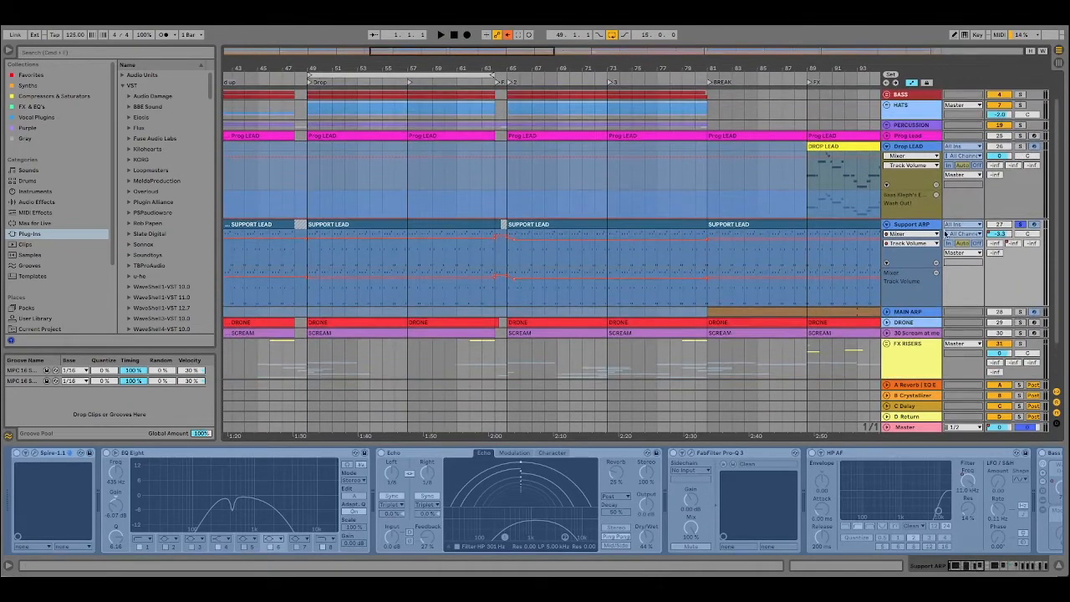
Fold the Support ARP and Drop LEAD tracks, and bring up the device chains of Drop LEAD and Support ARP in turn.
left_click(887, 224)
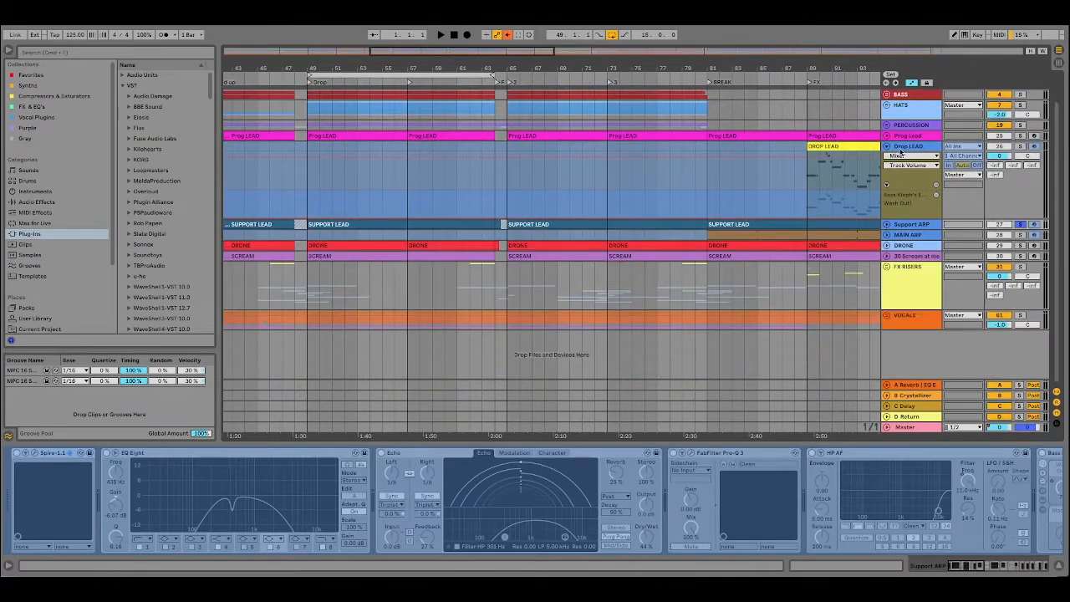
left_click(886, 147)
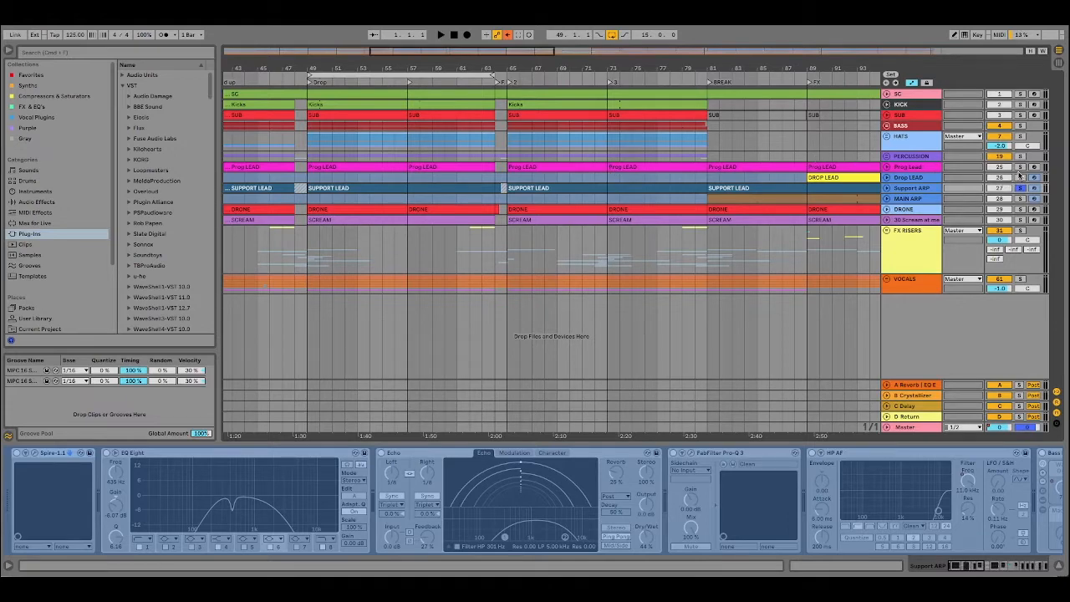
left_click(929, 167)
left_click(926, 177)
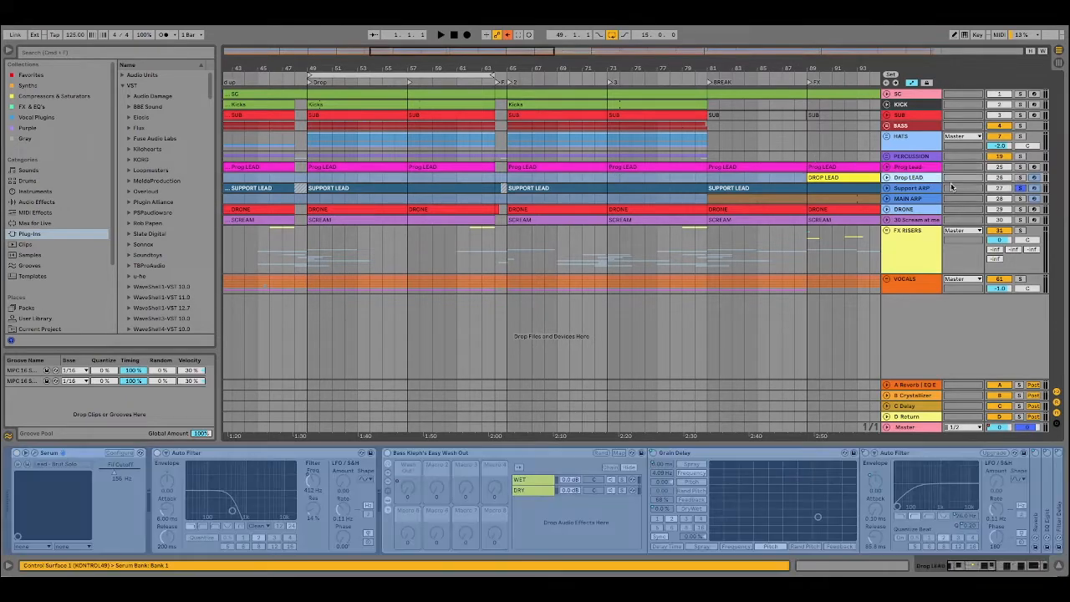
left_click(930, 189)
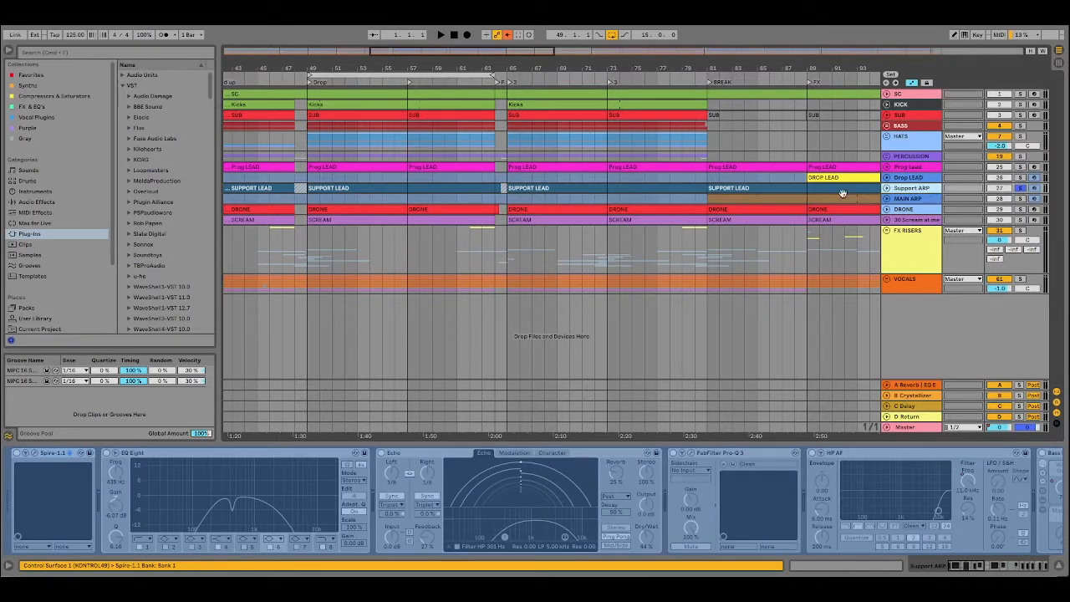
Solo the DRONE track and audition it over the 15-bar loop from bar 49.
left_click(1020, 209)
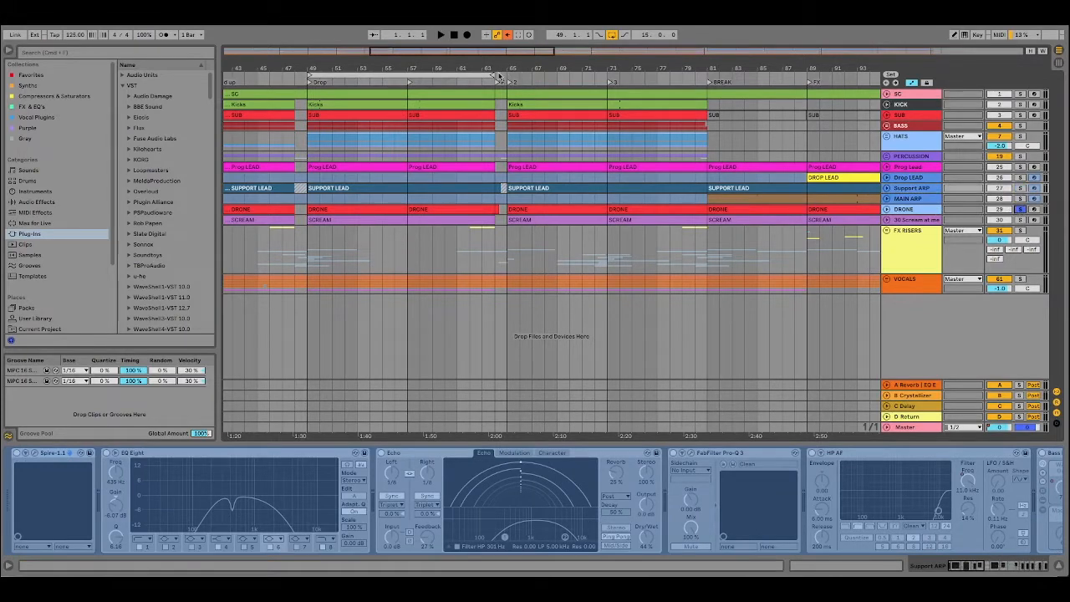
left_click(368, 76)
key("space")
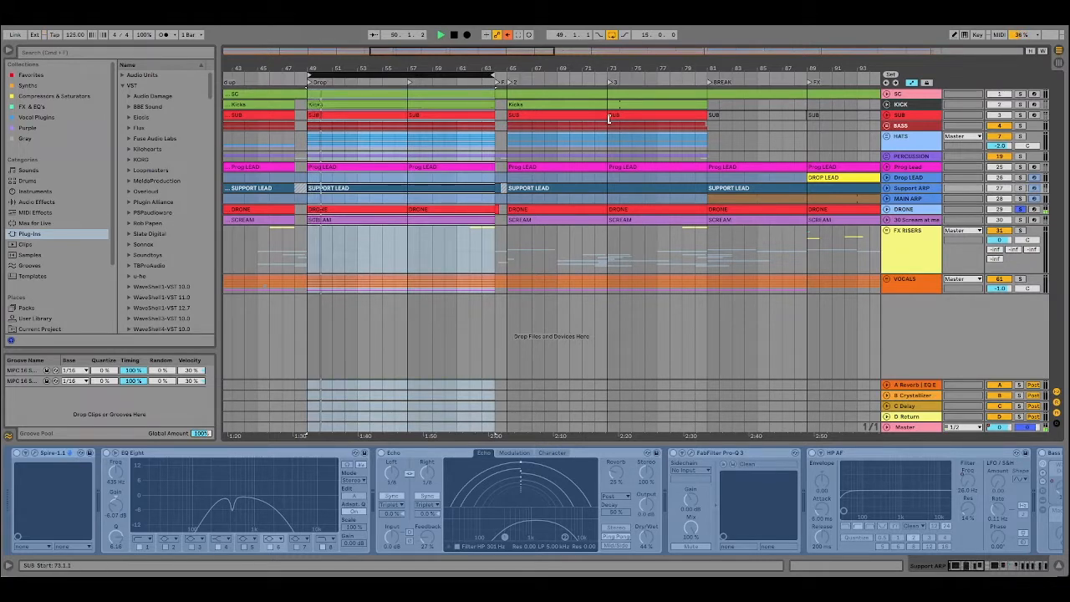
key("space")
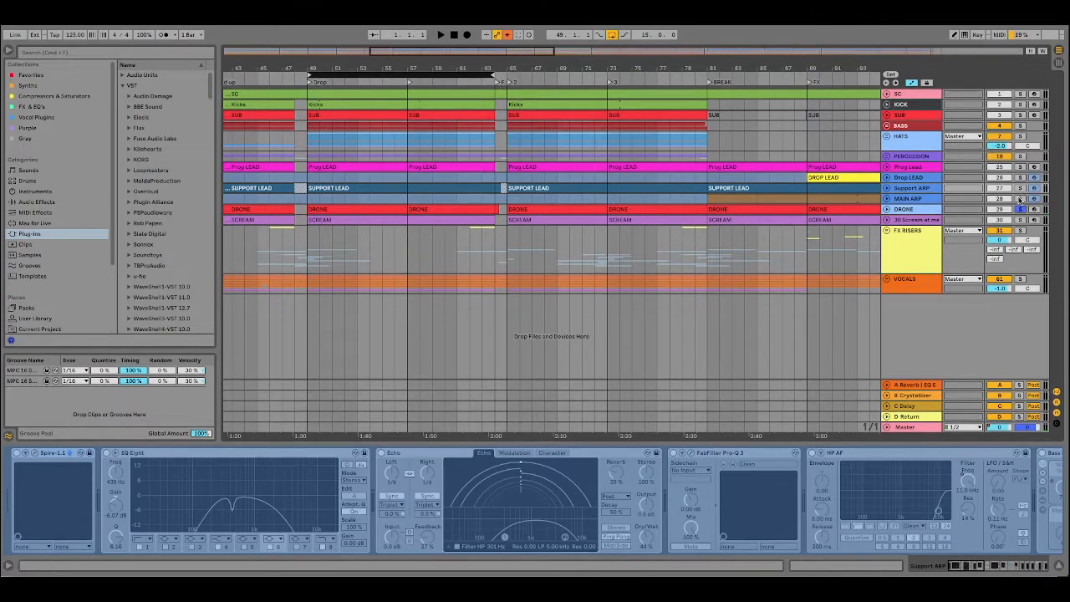
Solo Prog Lead and Support ARP together with DRONE, leaving Drop LEAD out, and audition them over the drop loop.
key("ctrl+l")
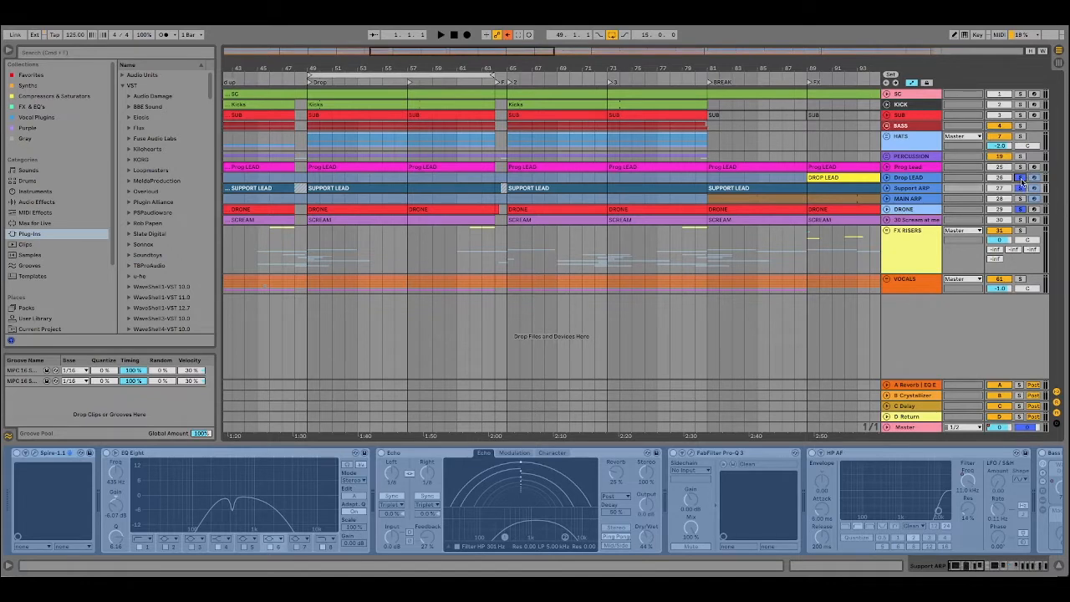
left_click(1020, 177)
left_click(1020, 168)
left_click(451, 74)
left_click(441, 35)
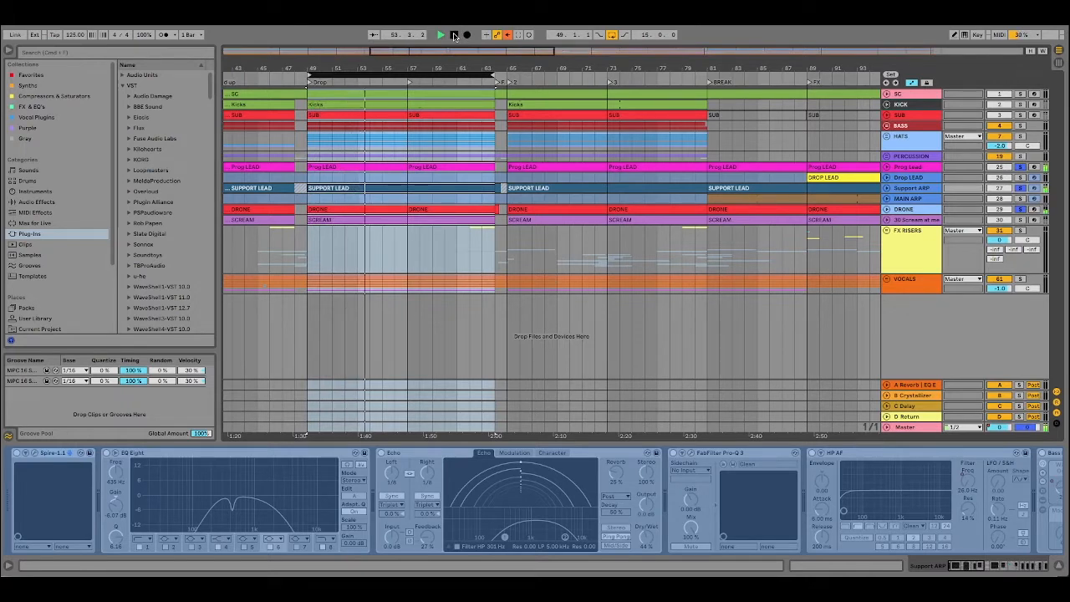
left_click(454, 35)
left_click(454, 35)
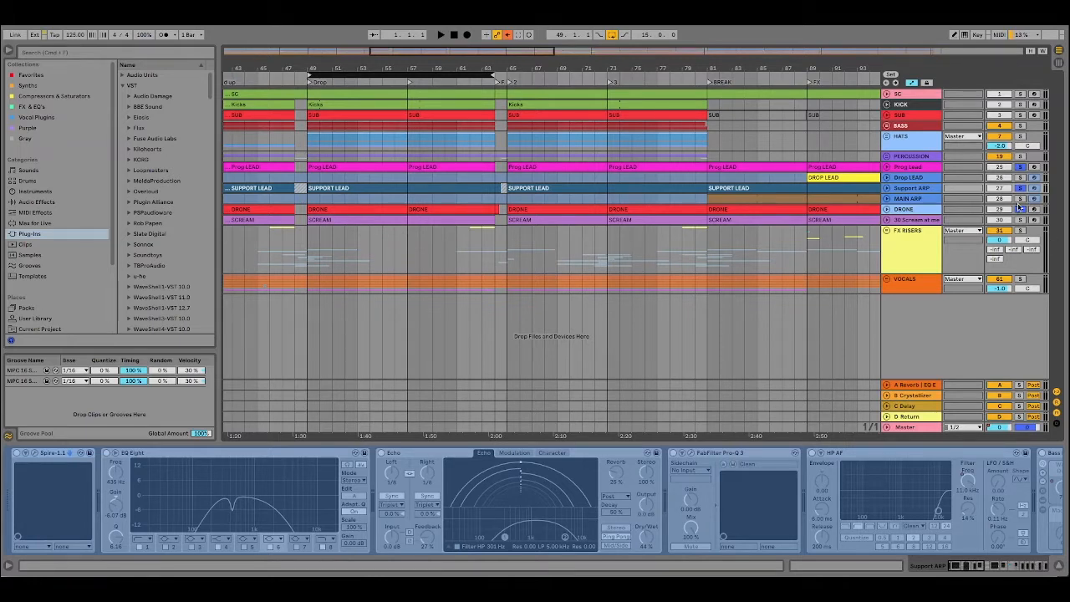
Clear the current solos, solo the Scream track, show its device chain and audition it over the drop loop.
key("ctrl+l")
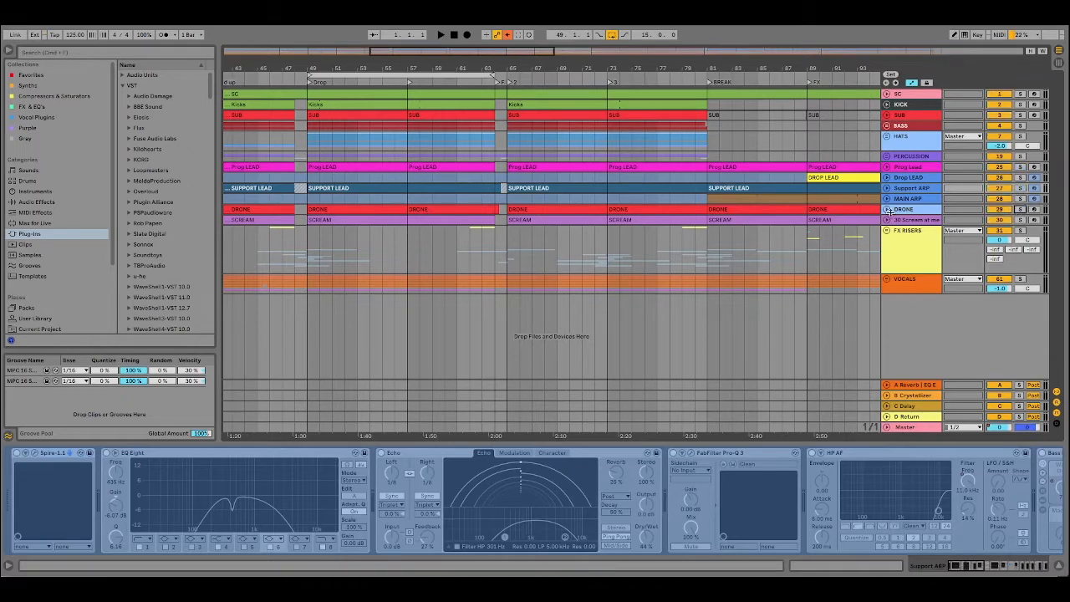
left_click(1019, 219)
left_click(902, 220)
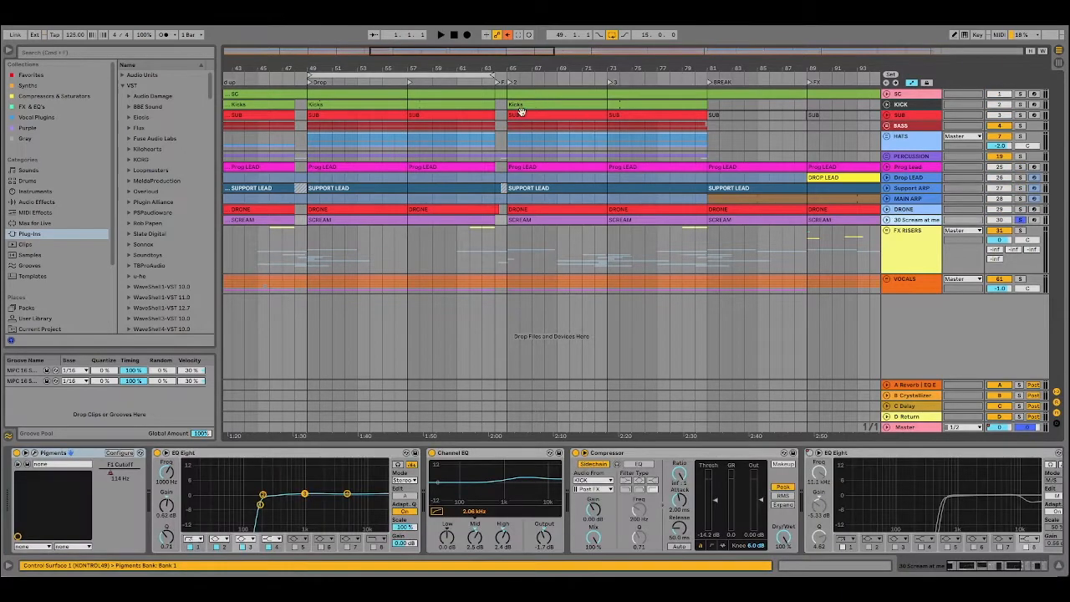
left_click(362, 70)
left_click(441, 35)
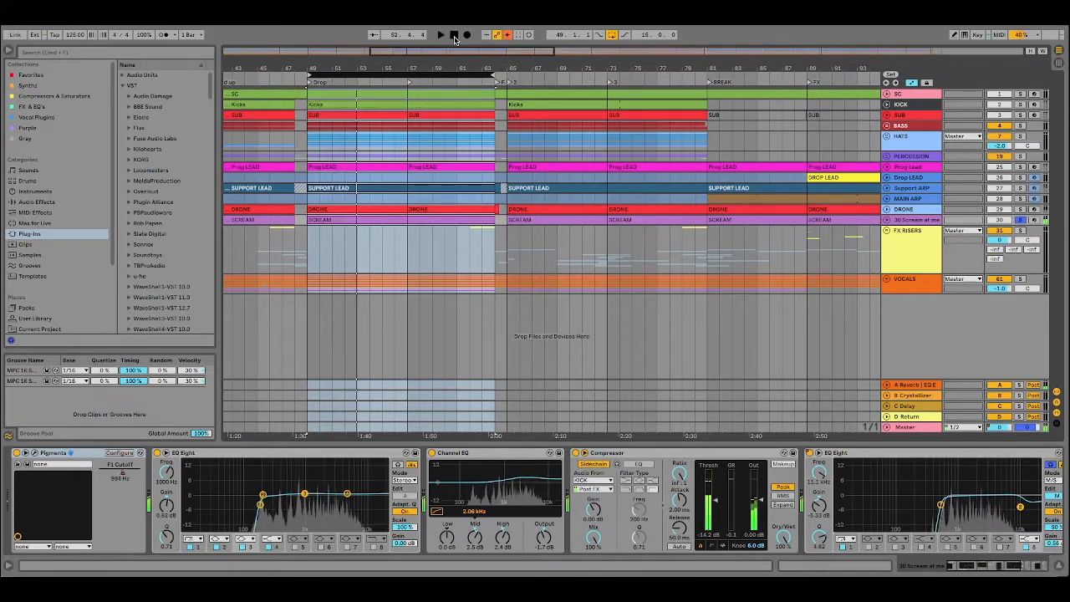
double_click(453, 35)
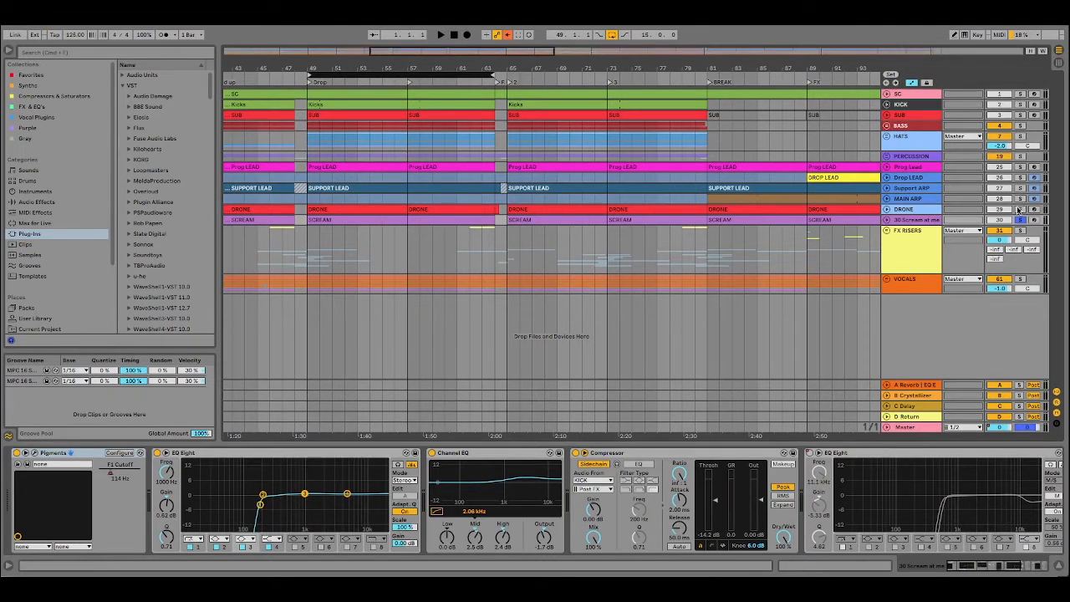
Add DRONE, Prog Lead and Drop LEAD to the soloed Scream track and audition the combination over the drop loop.
left_click(1020, 209)
left_click(1019, 166)
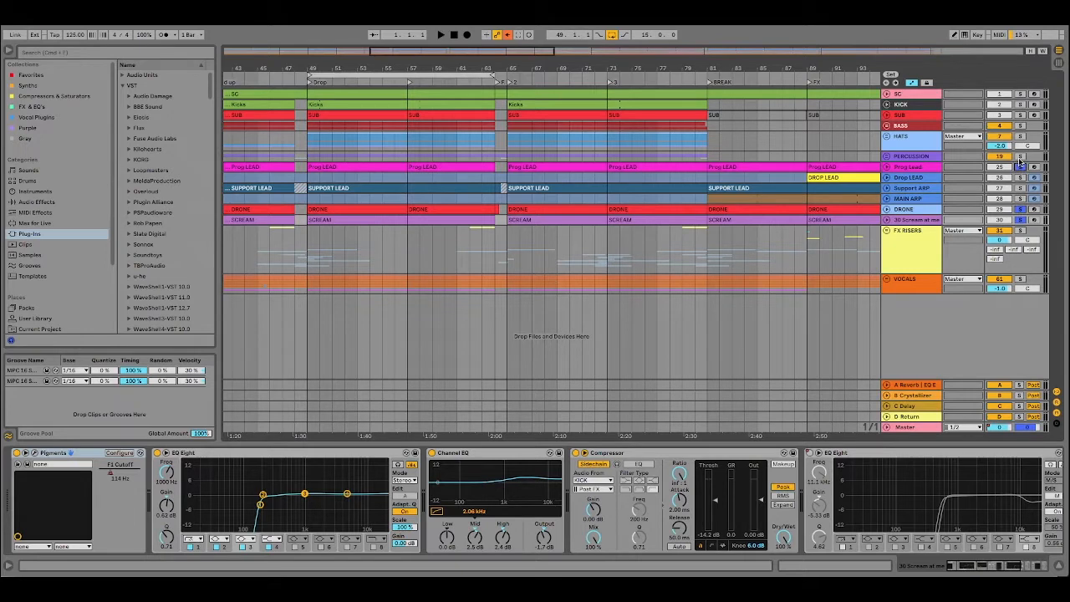
left_click(1020, 177)
left_click(364, 73)
key("space")
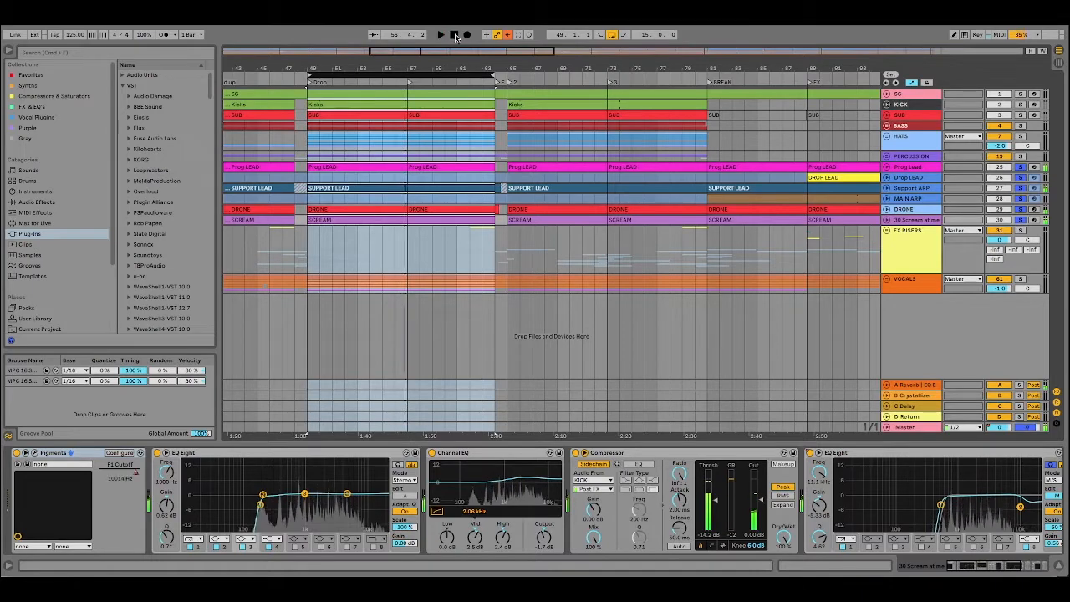
left_click(454, 35)
Examine the Scream track's effect chain through to Utility, and its Pigments F1 Cutoff automation across the arrangement.
left_click(798, 174)
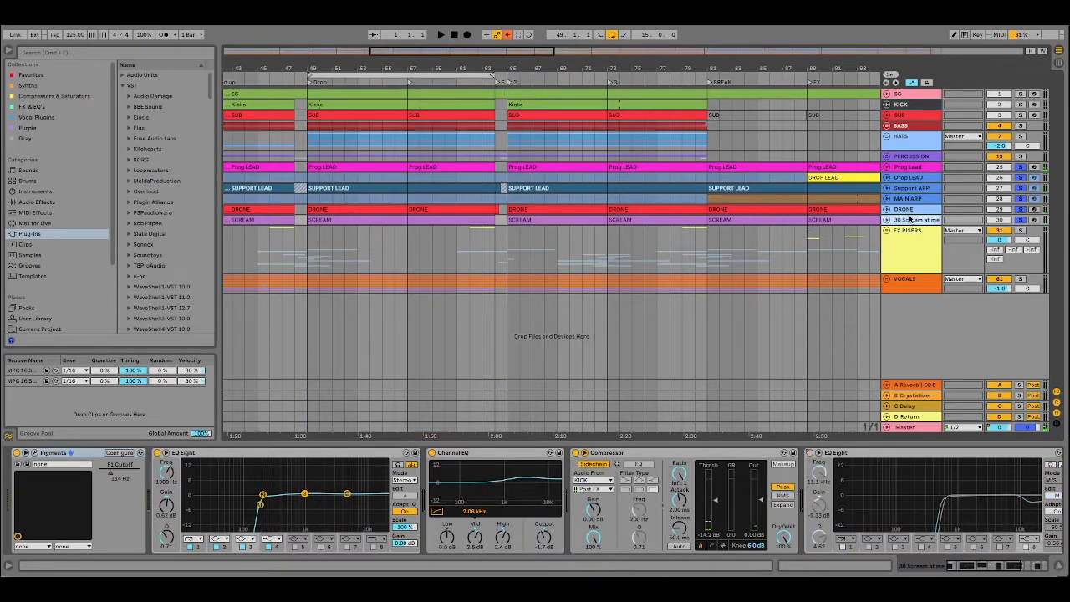
scroll(1026, 544, "down", 3)
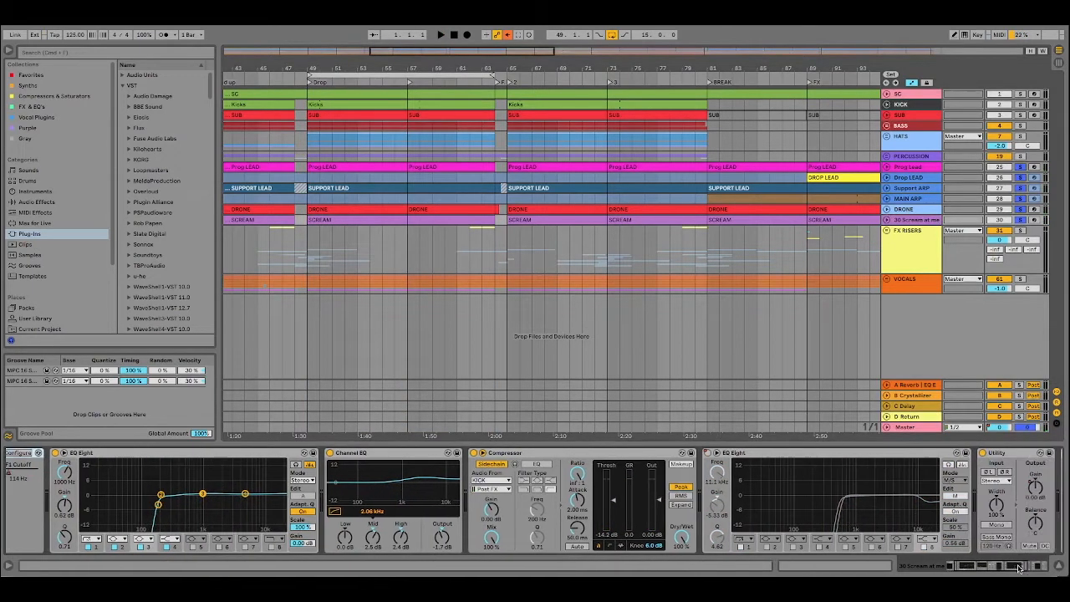
left_click(886, 220)
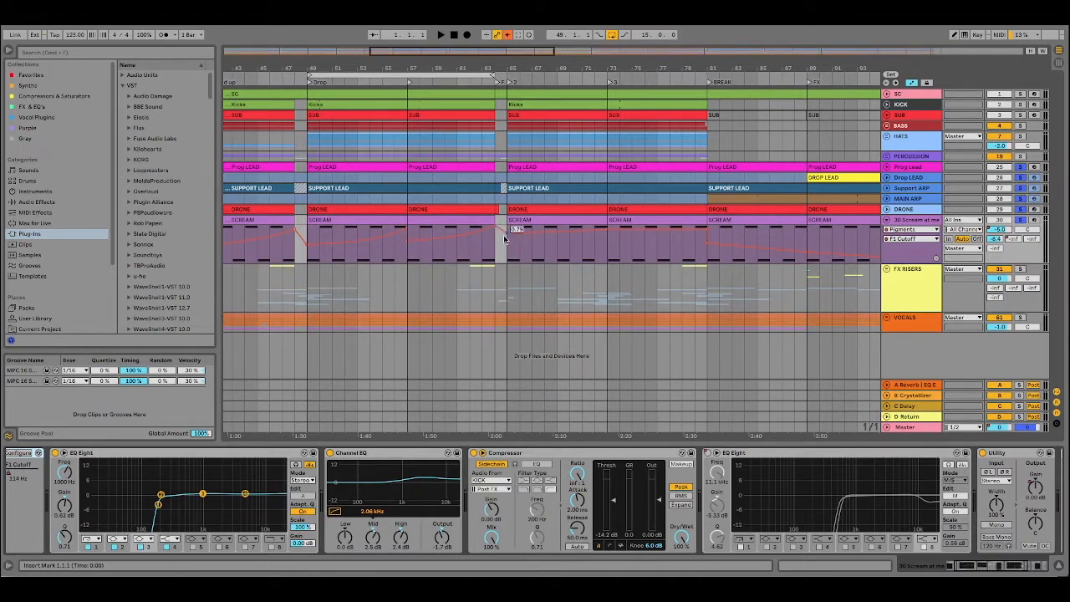
left_click_drag(674, 70, 535, 50)
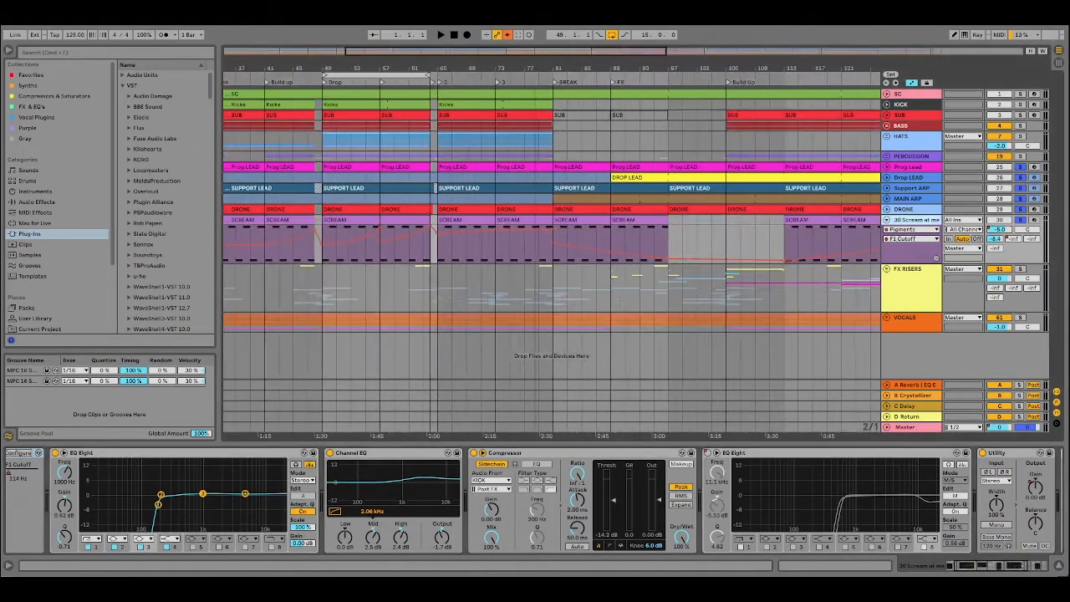
left_click_drag(610, 51, 610, 30)
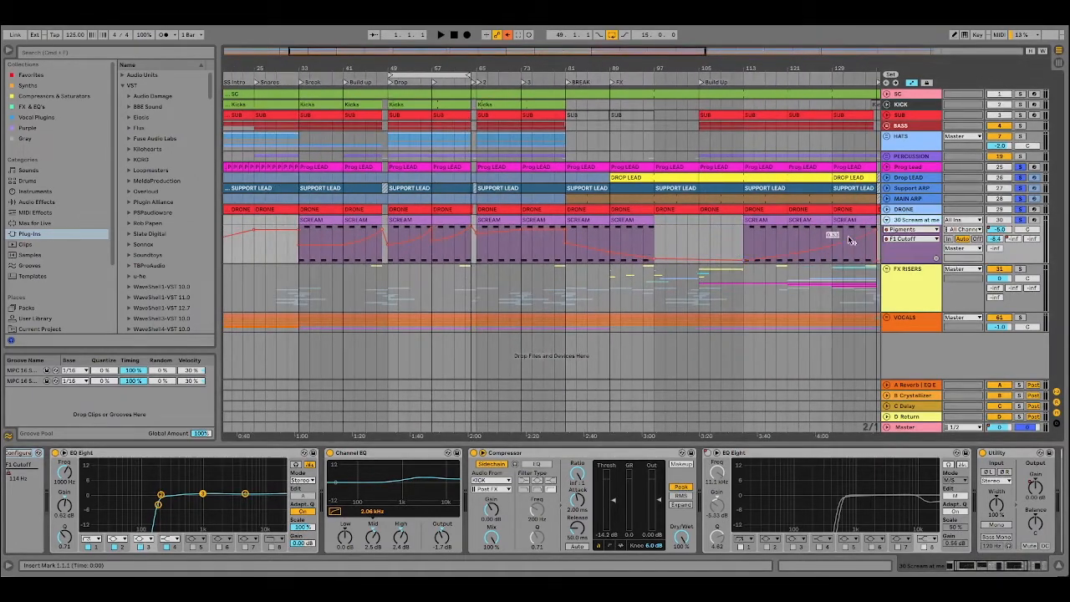
Go through the SCREAM clips from the break at bar 81 to the build-up at bar 113, clear the solos and fold the track.
left_click(589, 221)
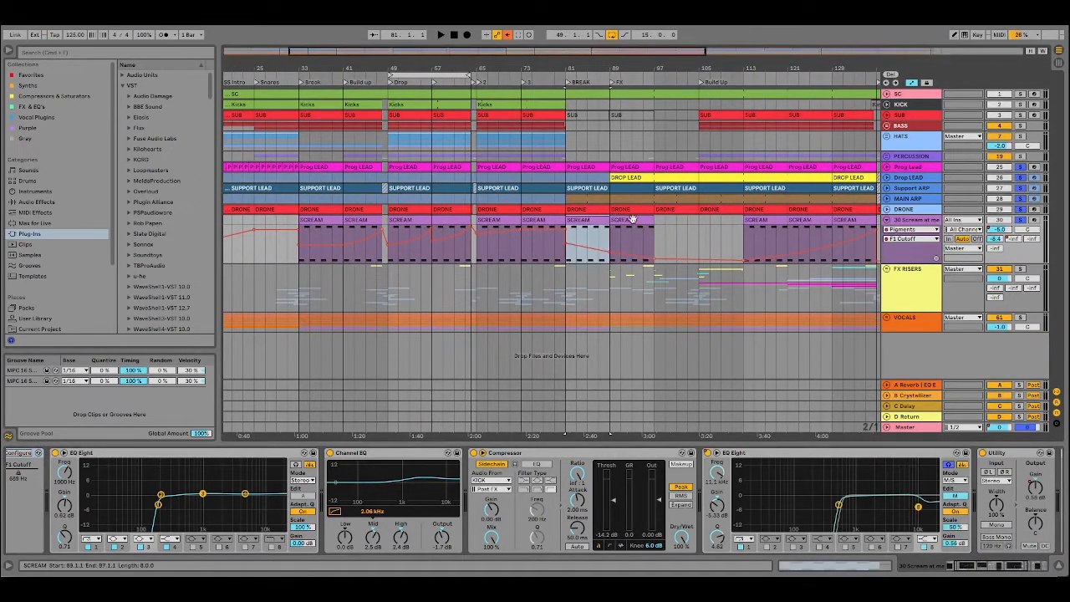
left_click(632, 220)
left_click(769, 219)
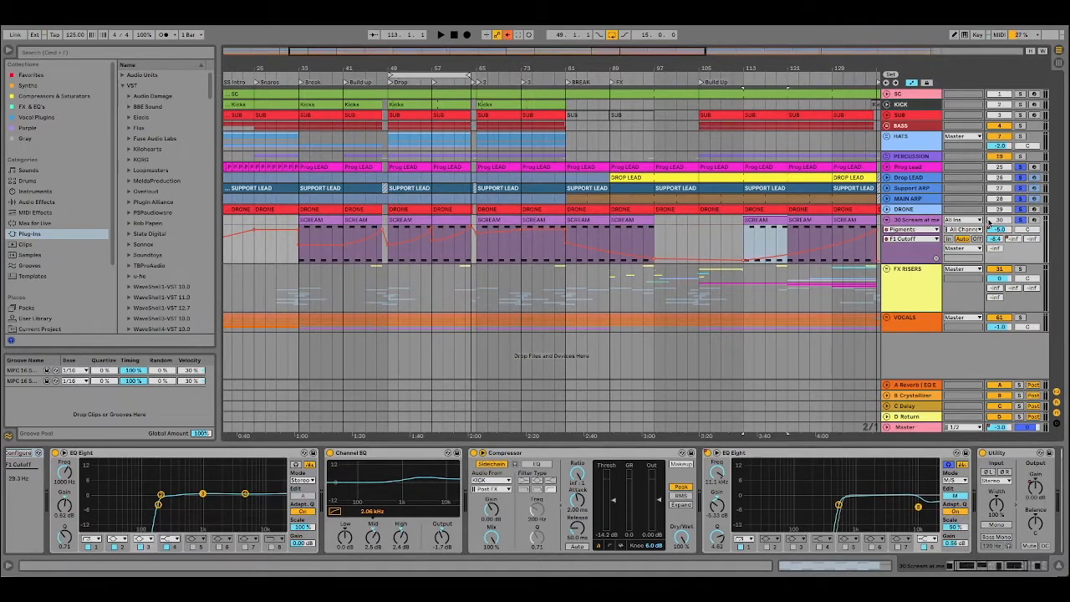
left_click(886, 220)
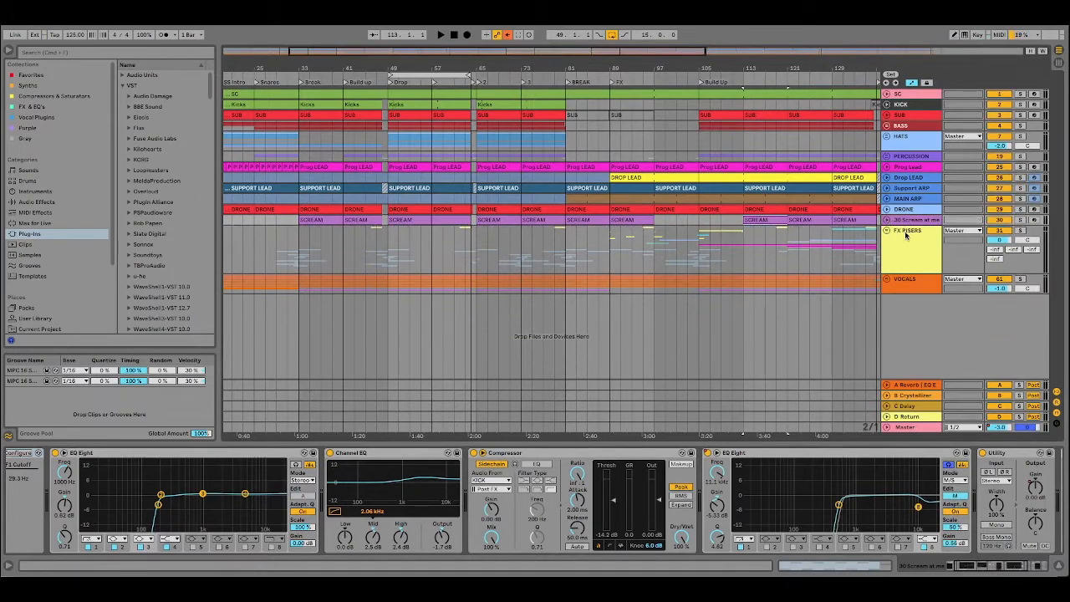
Unfold the FX RISERS group, look through its effect and riser tracks across the whole arrangement, and fold it again.
left_click(905, 235)
left_click(886, 230)
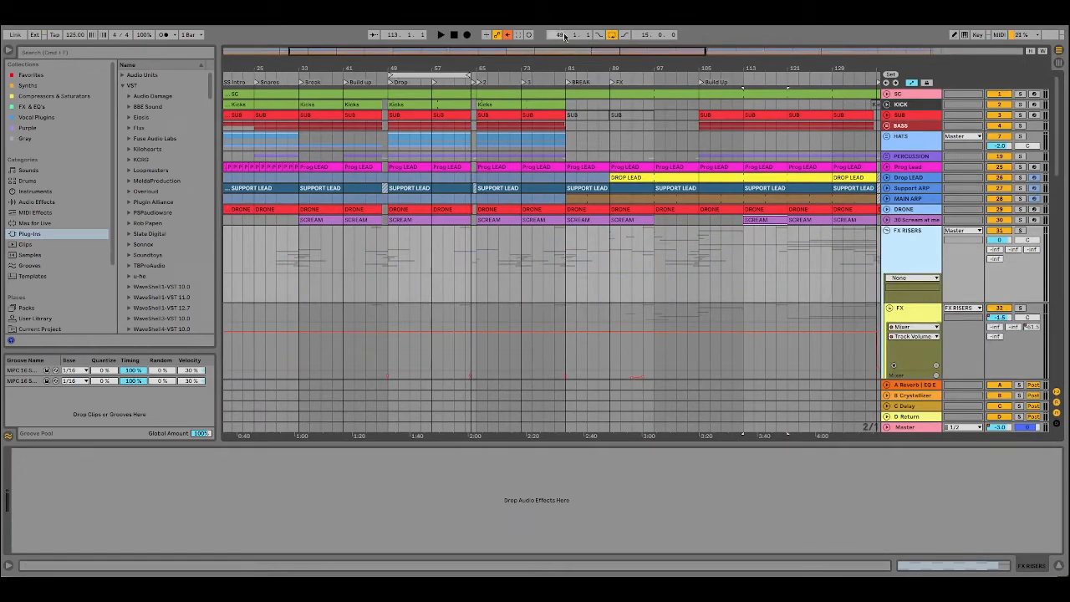
left_click_drag(591, 66, 472, 38)
scroll(521, 215, "down", 5)
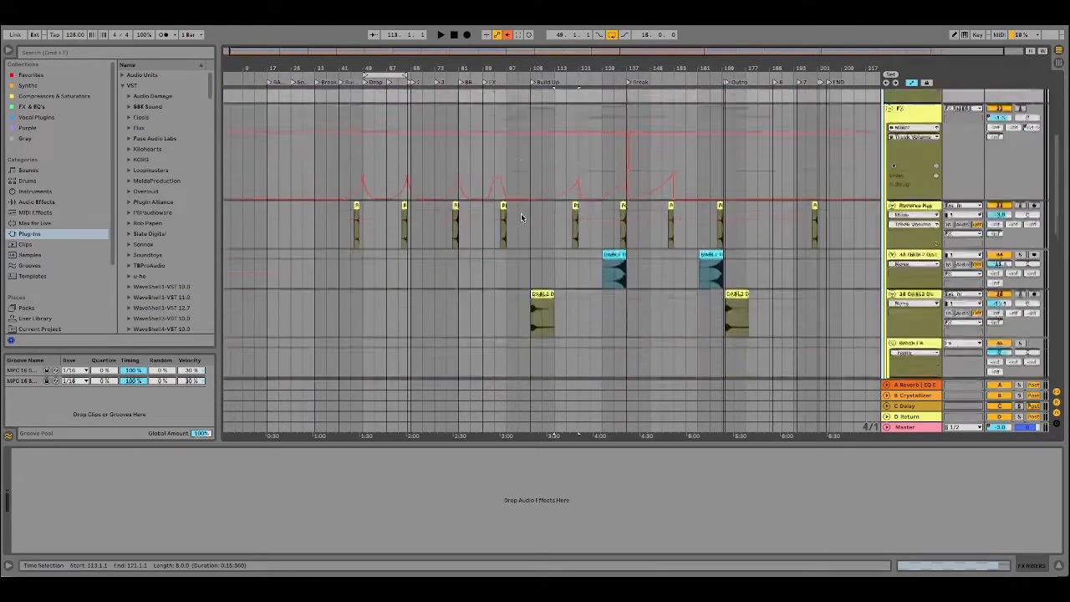
scroll(520, 215, "up", 5)
scroll(525, 214, "up", 10)
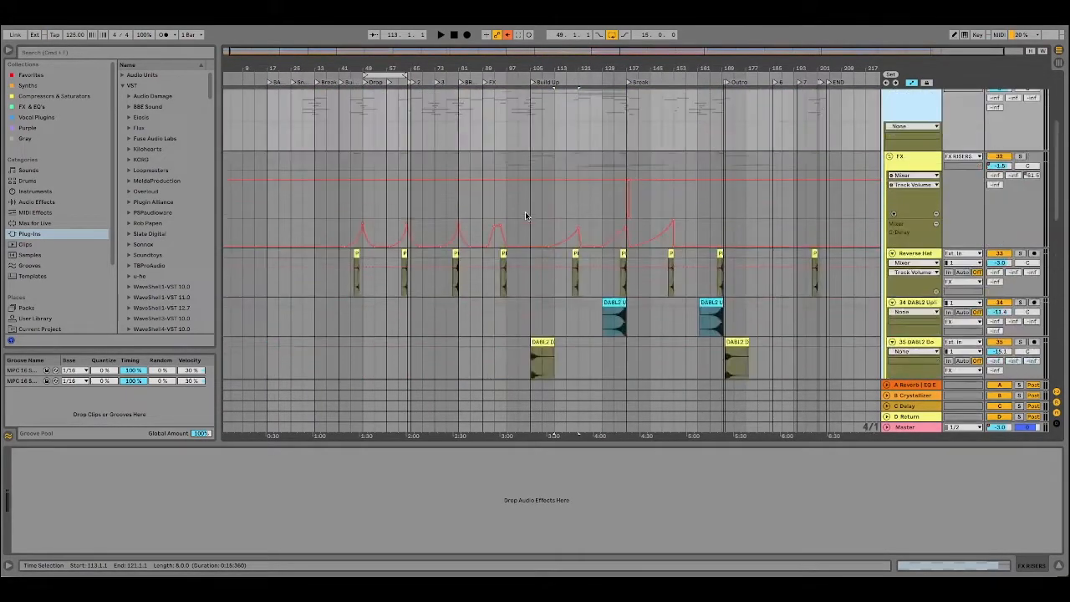
left_click(888, 212)
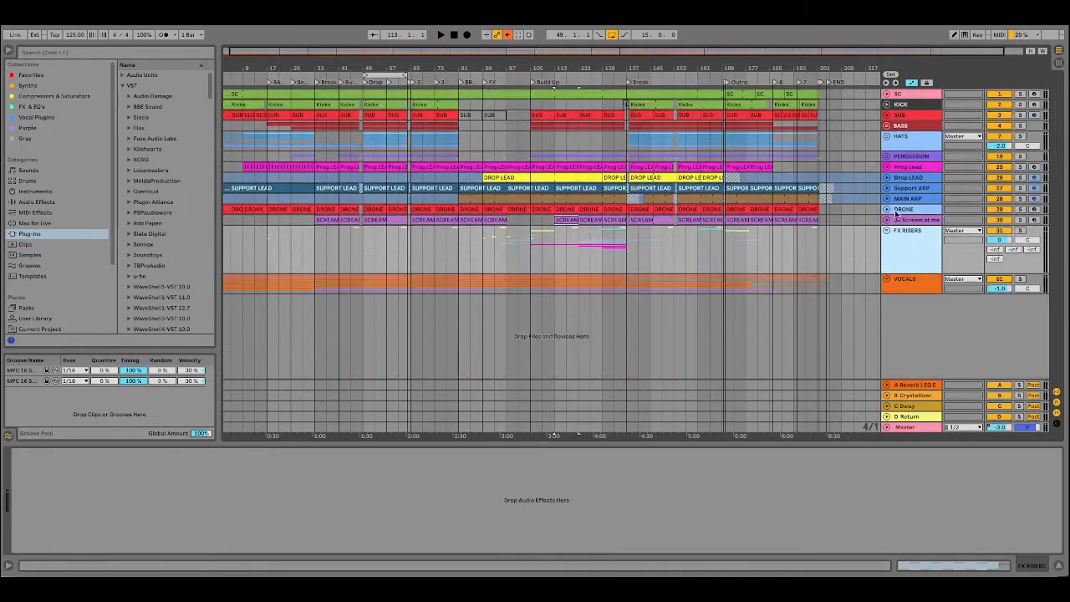
Unfold the VOCALS group, set the loop to 48 bars from bar 33, and select that range in a closer view.
scroll(809, 271, "down", 5)
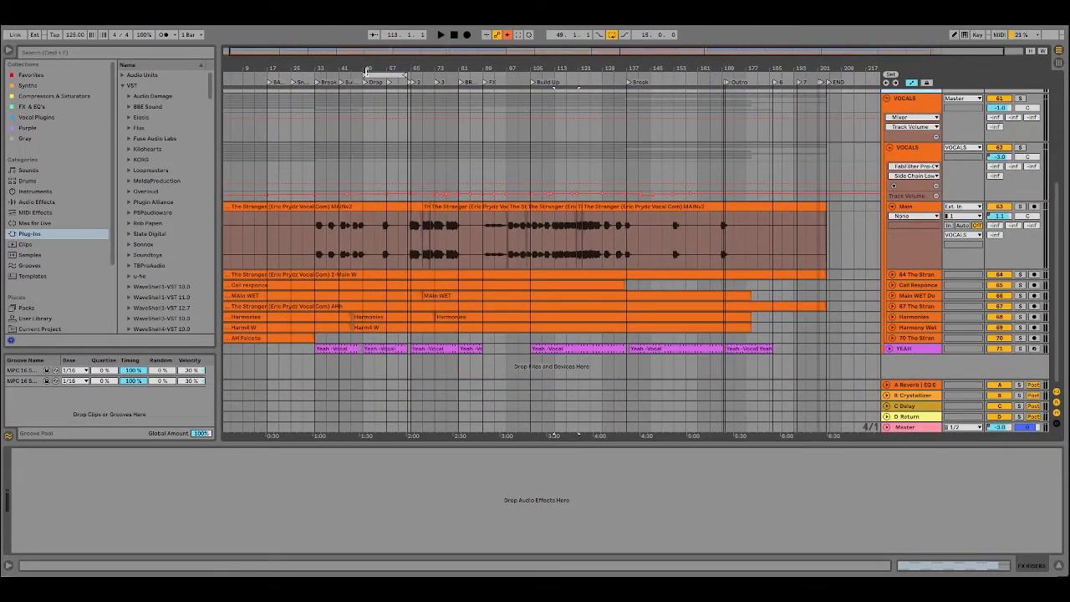
left_click_drag(368, 73, 316, 74)
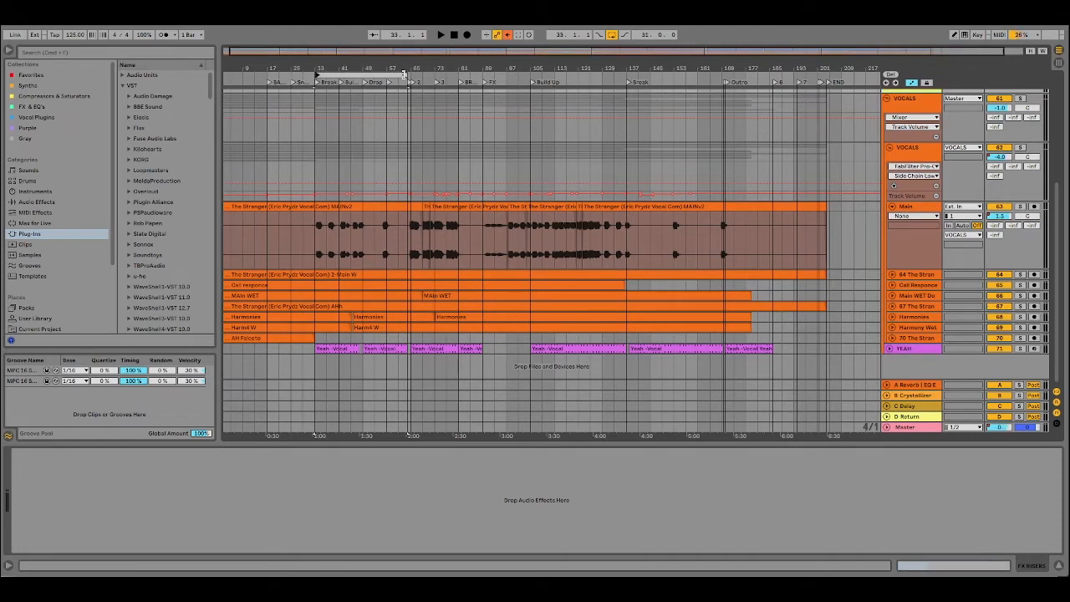
left_click_drag(404, 76, 452, 77)
left_click(437, 75)
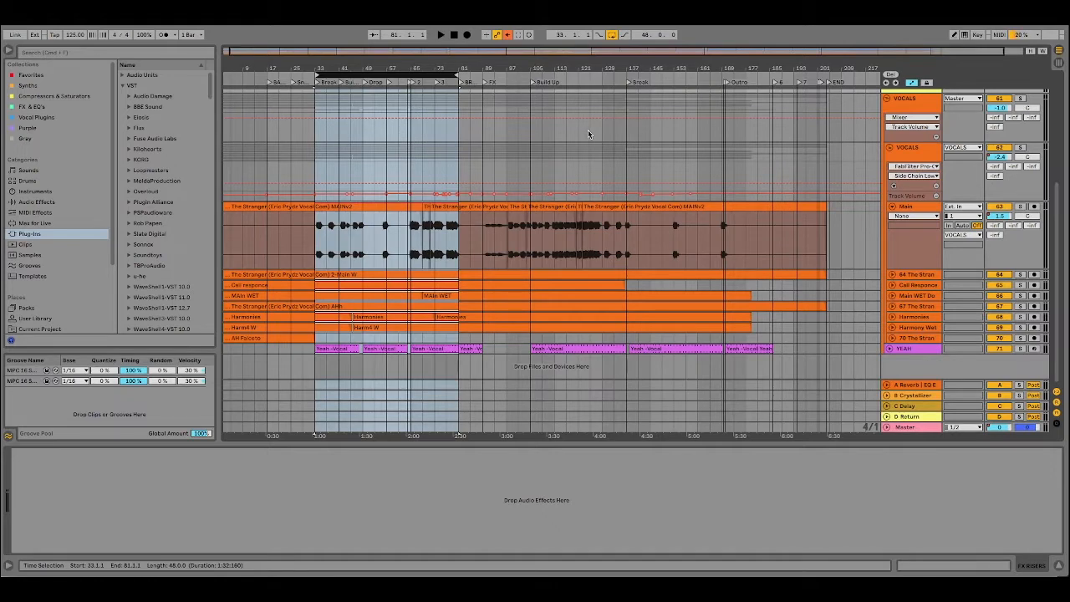
key("z")
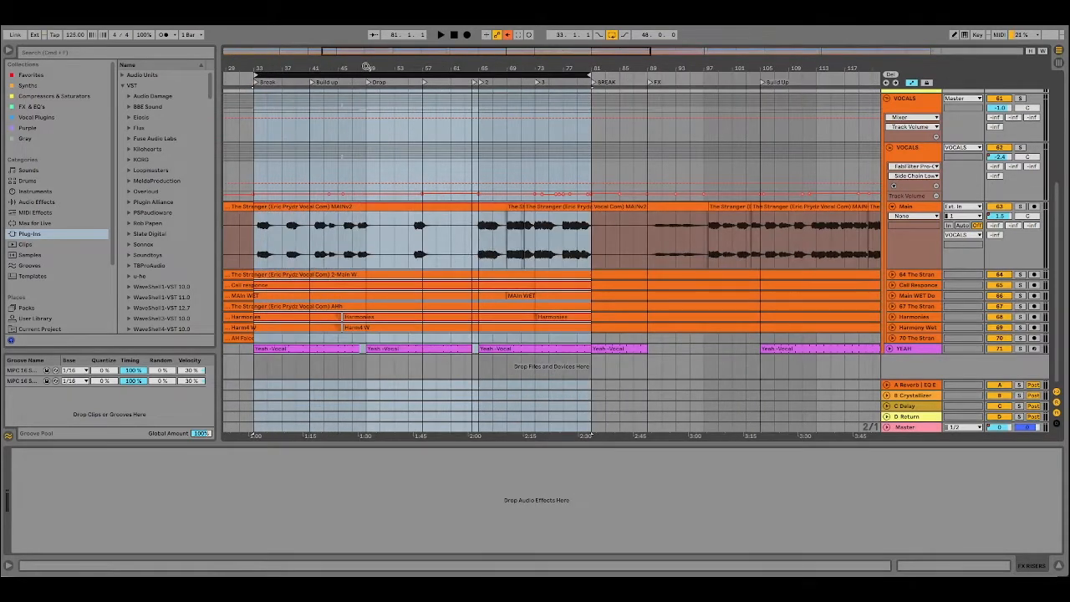
left_click_drag(365, 66, 365, 55)
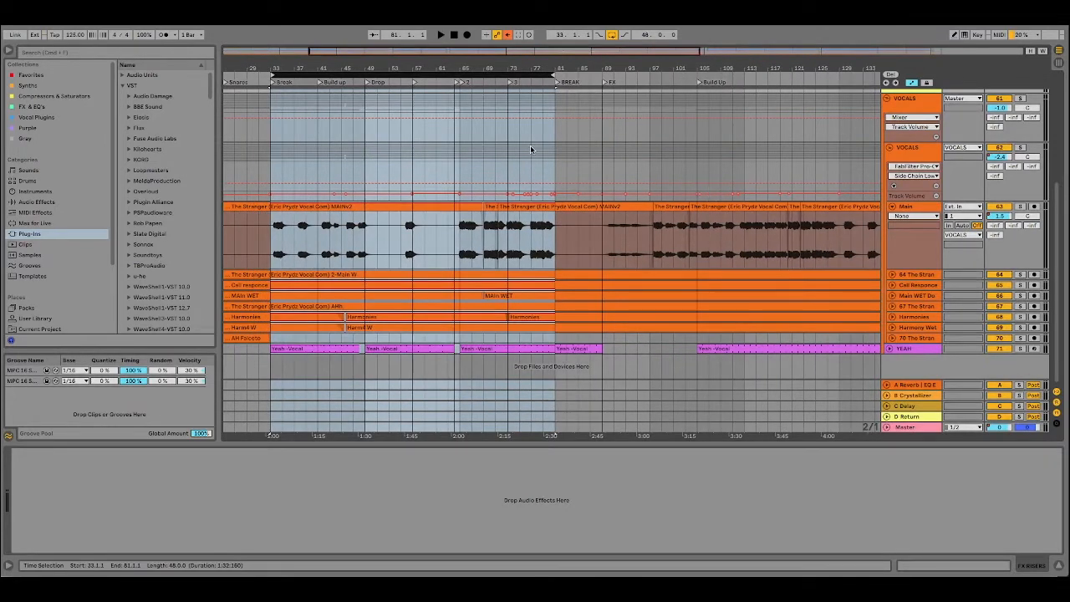
Select the Main vocal track and unfold the 2-Main W vocal track directly beneath it.
left_click(895, 266)
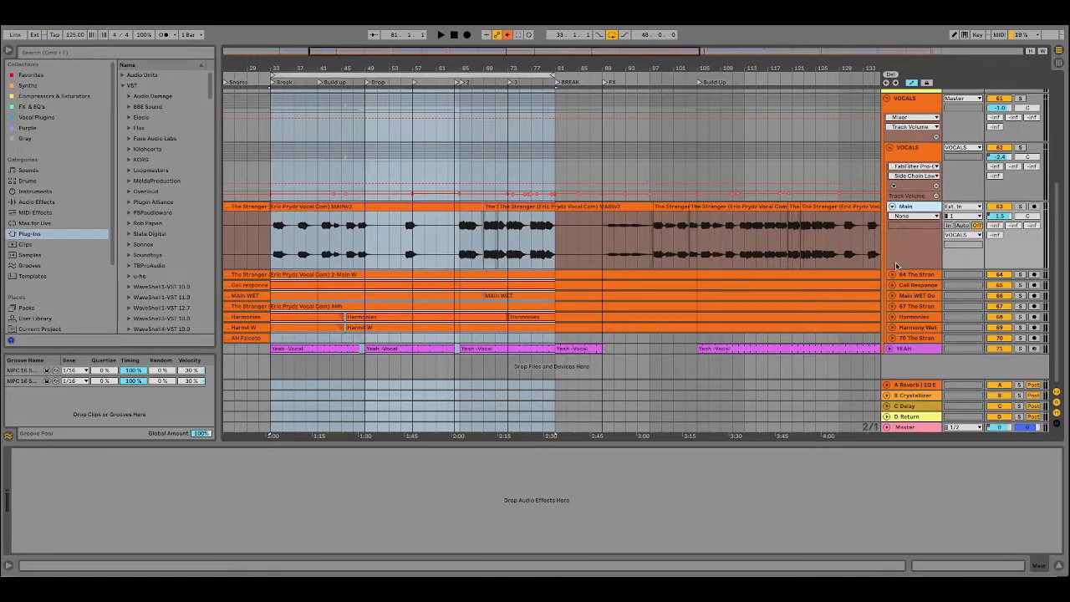
left_click(891, 275)
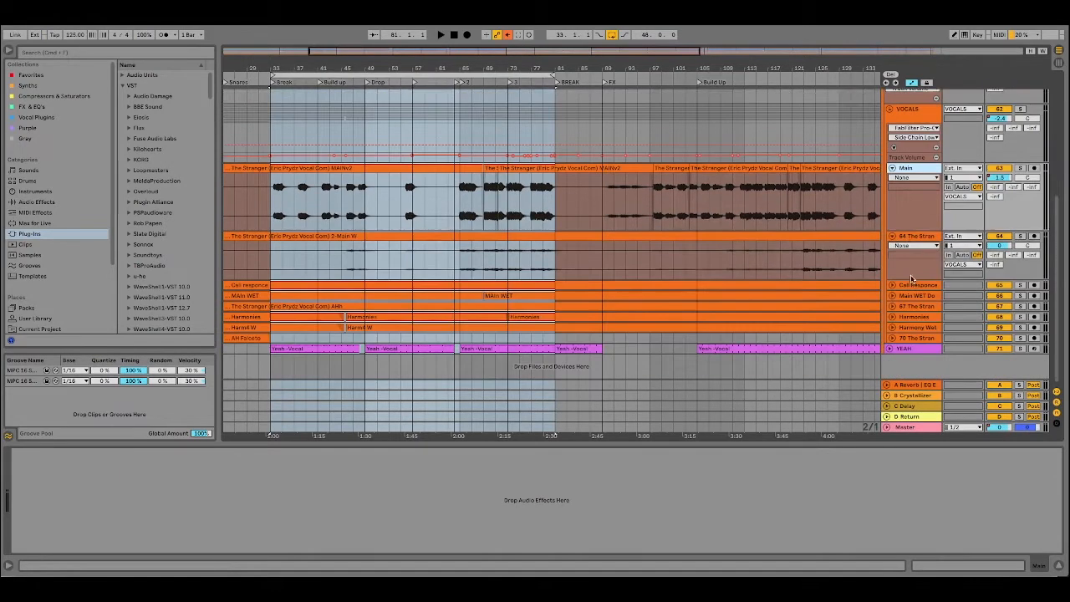
Unfold the Call Response and Main WET Double vocal tracks and select Main WET Double.
scroll(902, 272, "down", 1)
left_click(911, 236)
left_click(891, 285)
scroll(896, 284, "down", 1)
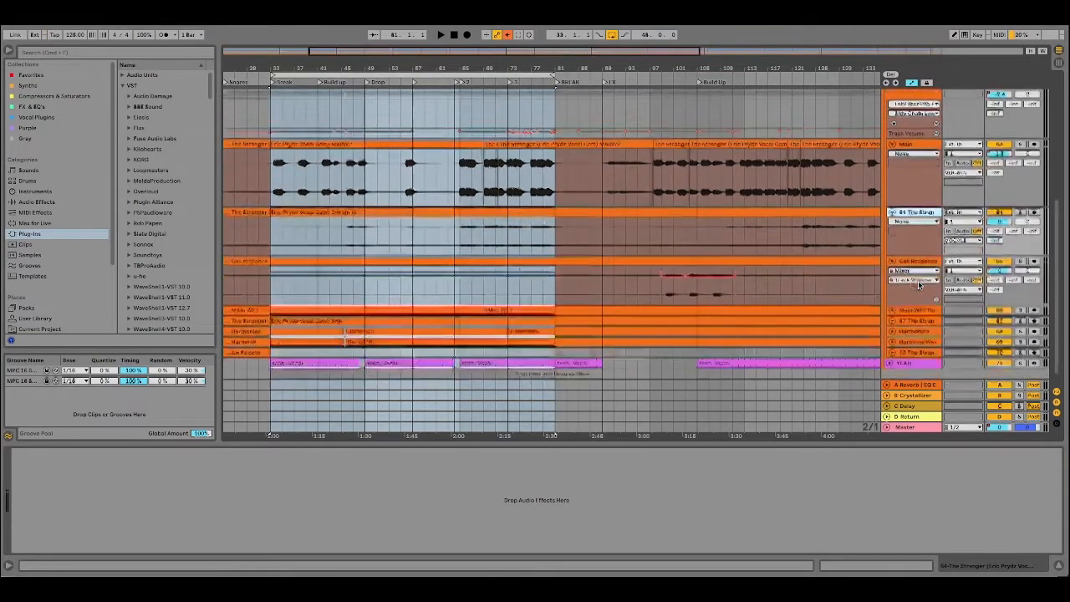
left_click(892, 294)
scroll(892, 296, "down", 1)
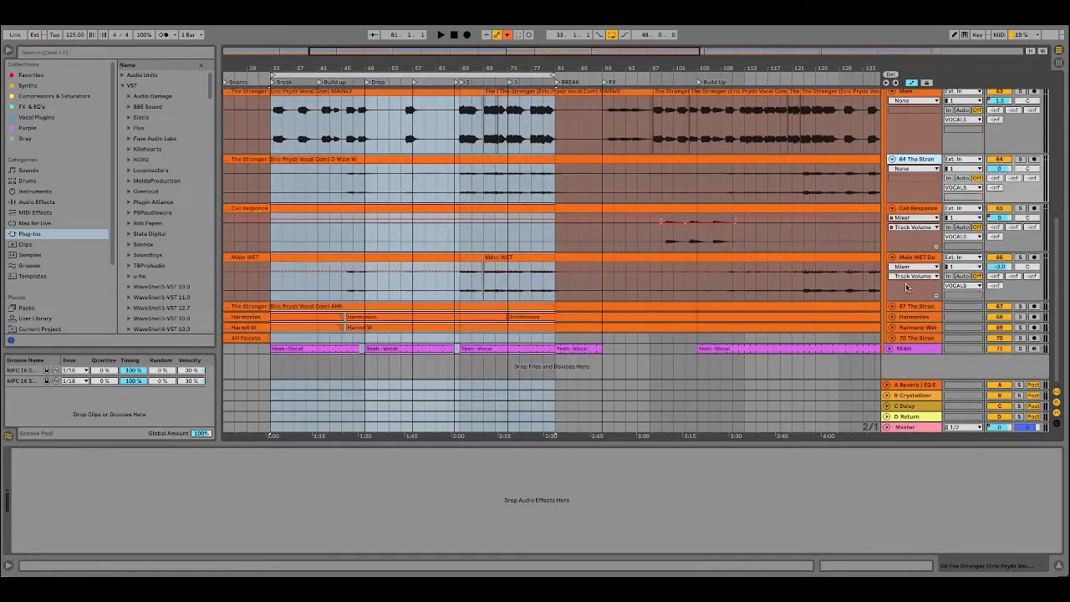
left_click(921, 257)
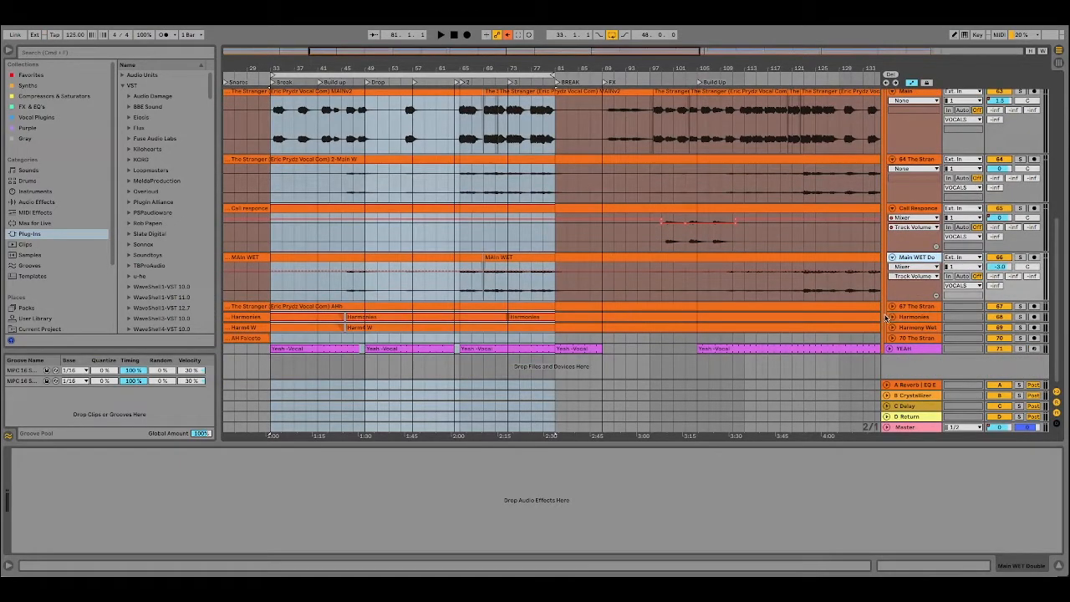
Unfold the remaining vocal tracks: track 67 with the AHh clip, Harmonies, Harmony Wet and track 70 with the falsetto clip.
left_click(892, 306)
scroll(892, 307, "down", 1)
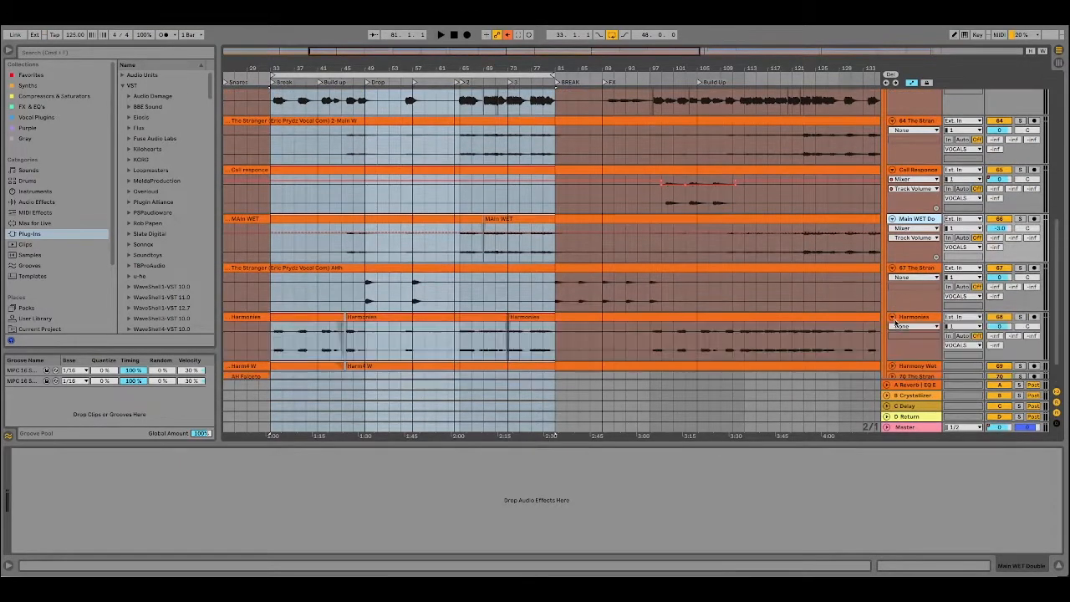
left_click(892, 317)
scroll(911, 320, "down", 1)
left_click(892, 327)
scroll(892, 329, "down", 1)
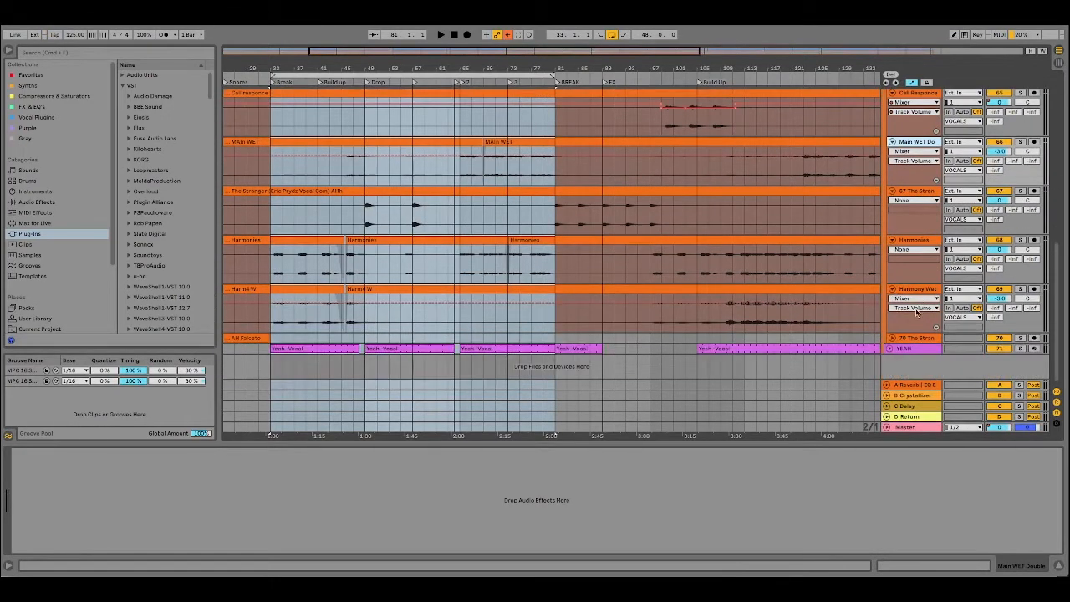
left_click(892, 339)
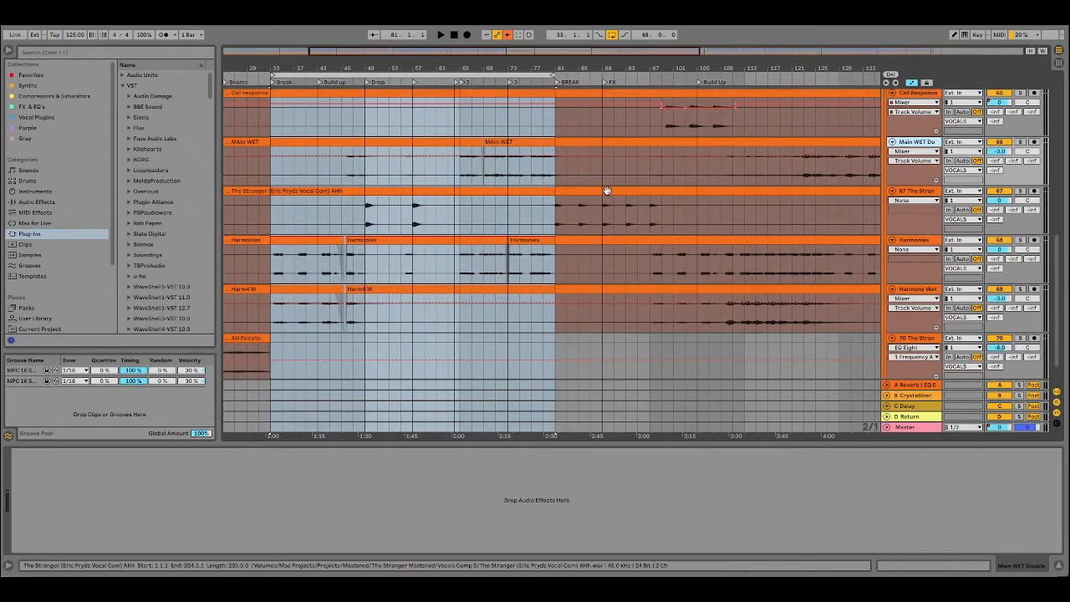
Look over the unfolded vocal tracks, select the outer VOCALS group and solo the Main vocal track.
scroll(607, 197, "up", 2)
scroll(608, 198, "up", 2)
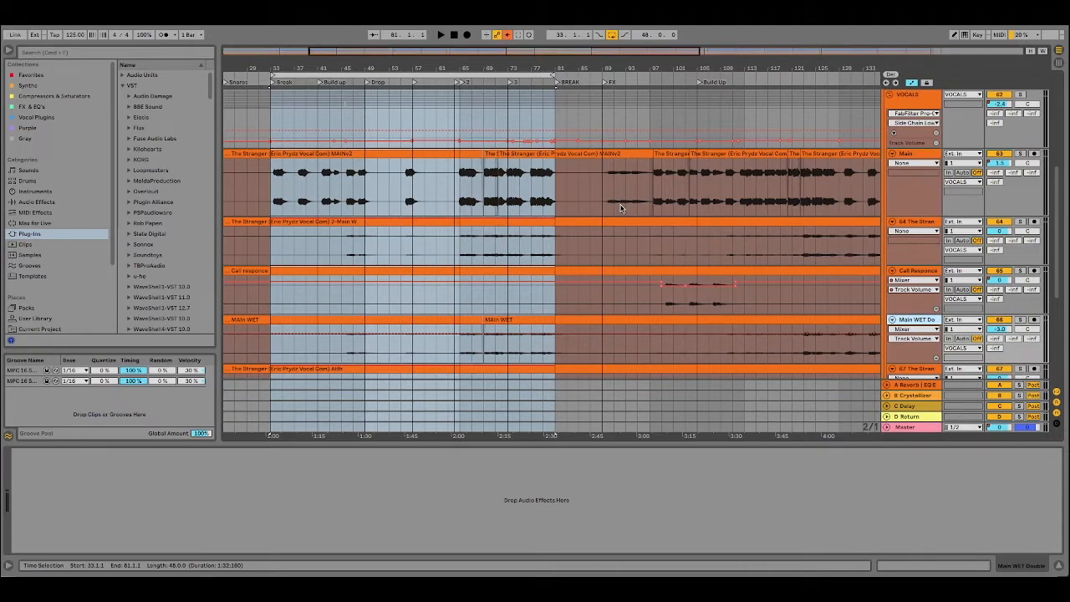
scroll(684, 219, "down", 5)
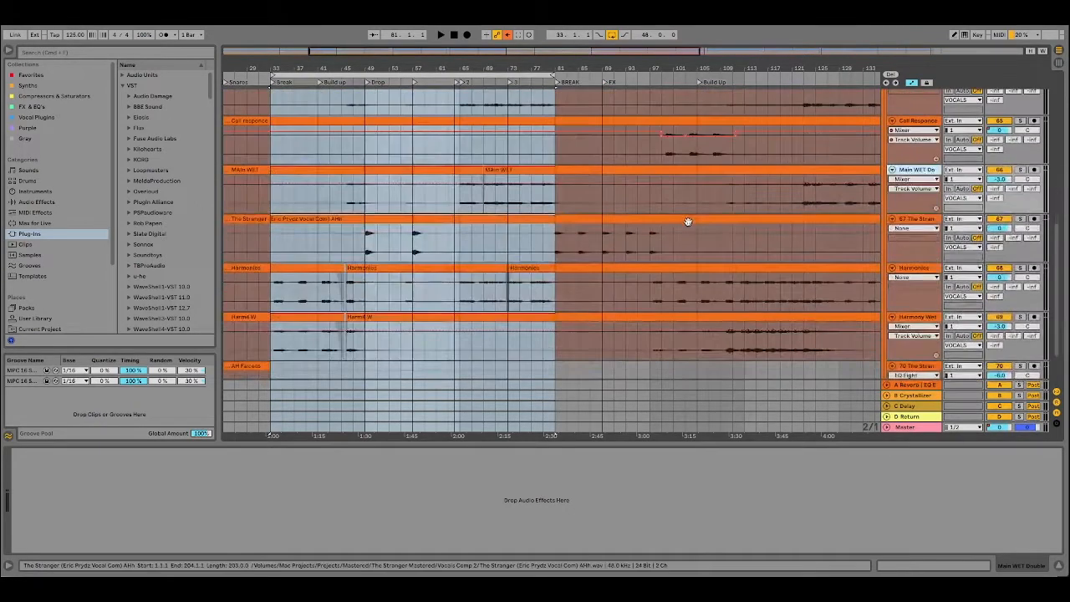
scroll(687, 222, "down", 1)
scroll(687, 219, "up", 9)
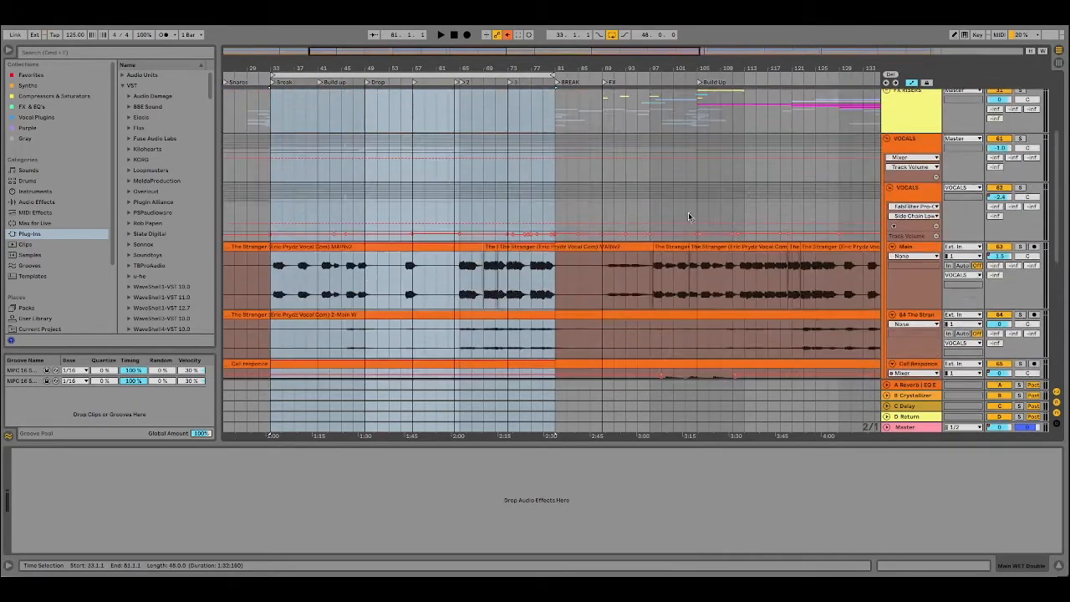
left_click(929, 147)
left_click(1020, 139)
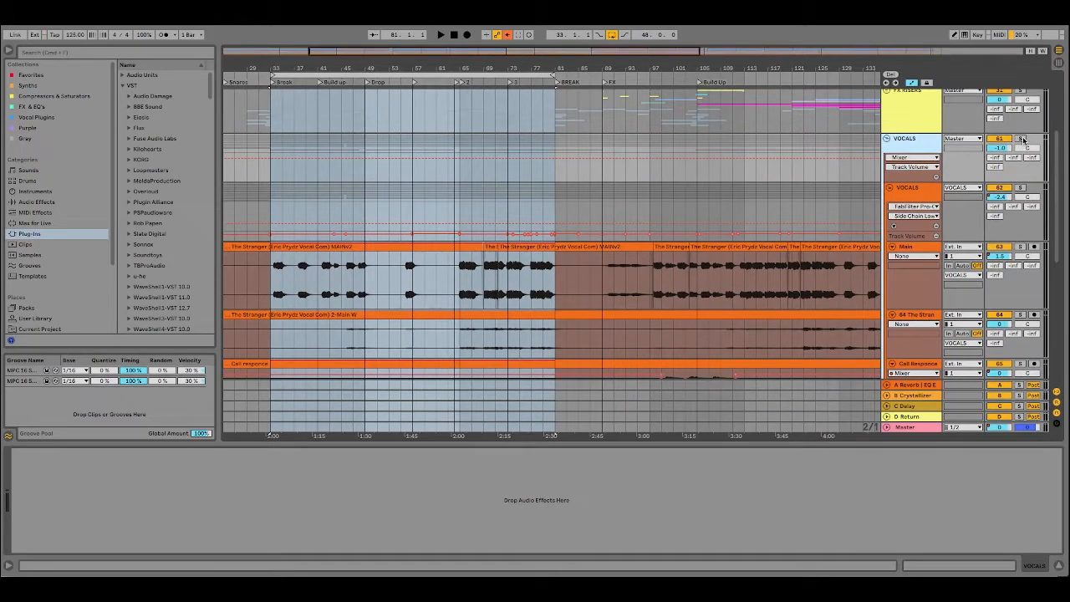
left_click(1020, 247)
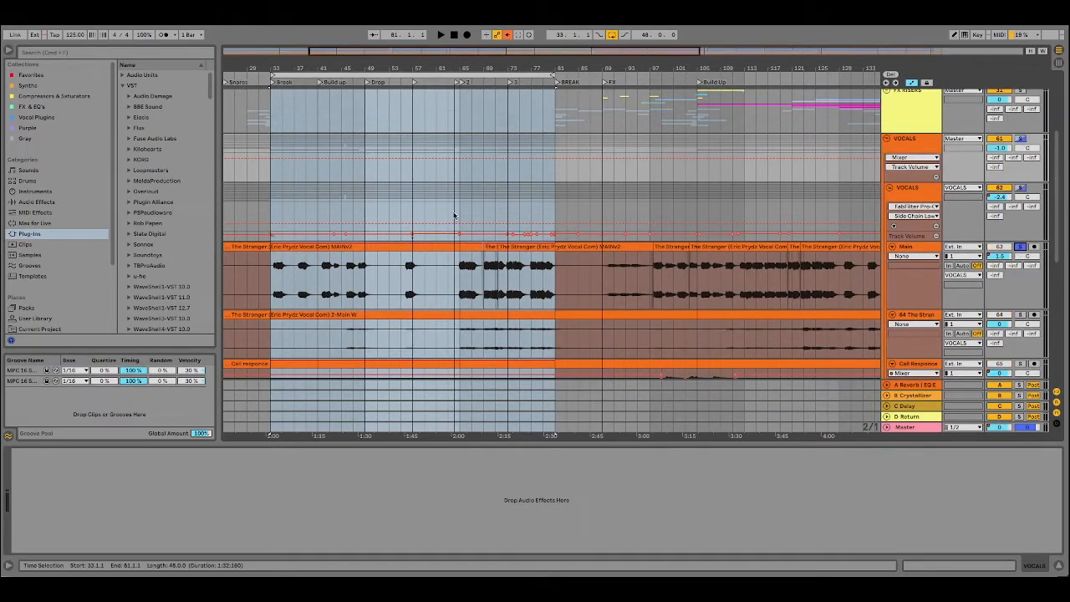
Play the soloed Main vocal from bar 33, view the inner VOCALS group's device chain, and stop playback.
left_click(338, 75)
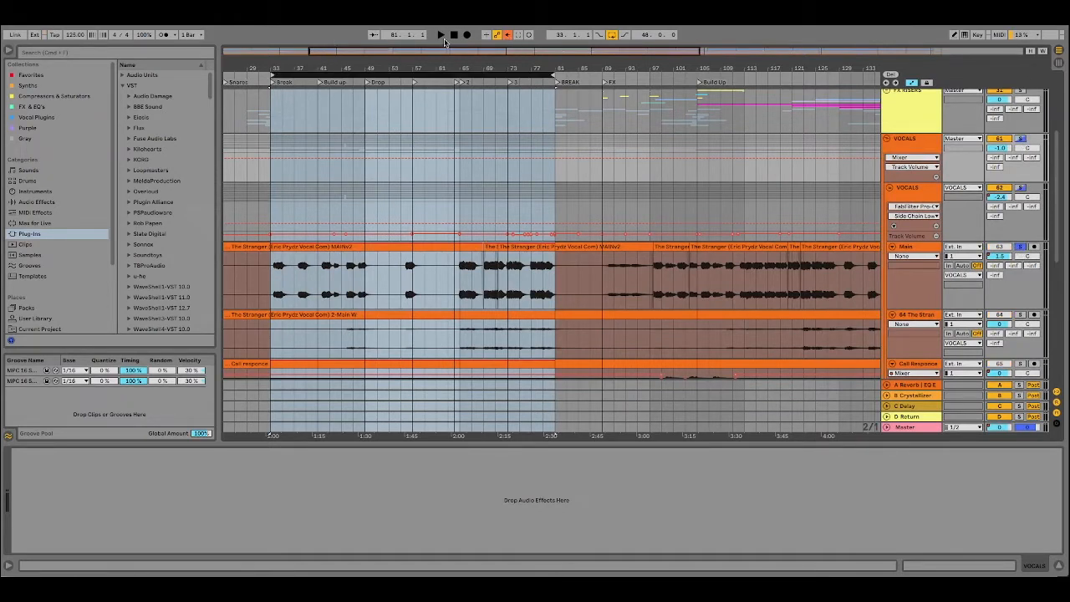
left_click(441, 35)
left_click(924, 246)
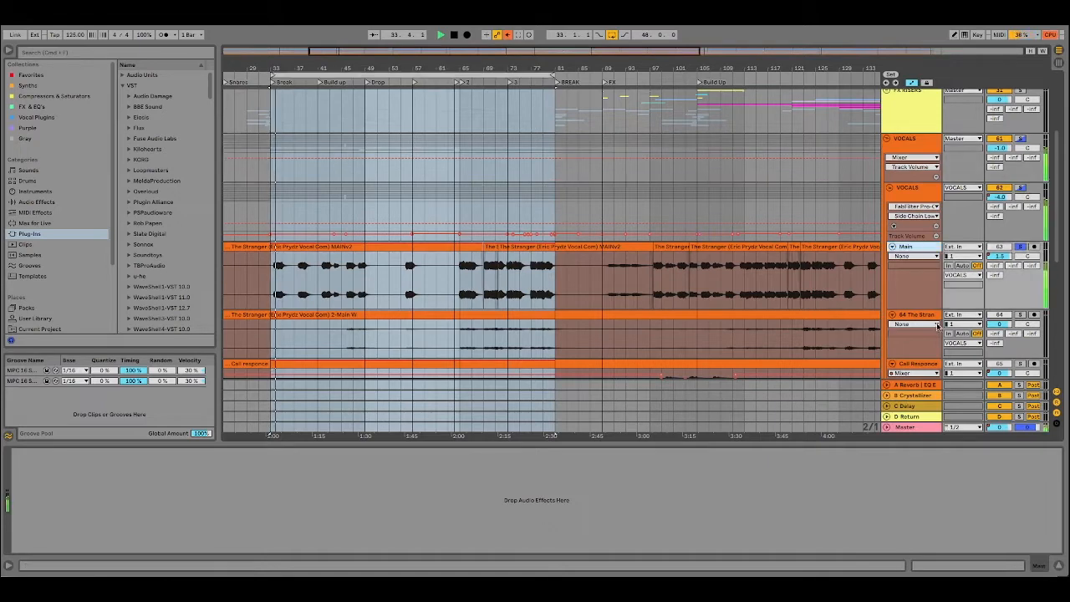
scroll(921, 162, "down", 3)
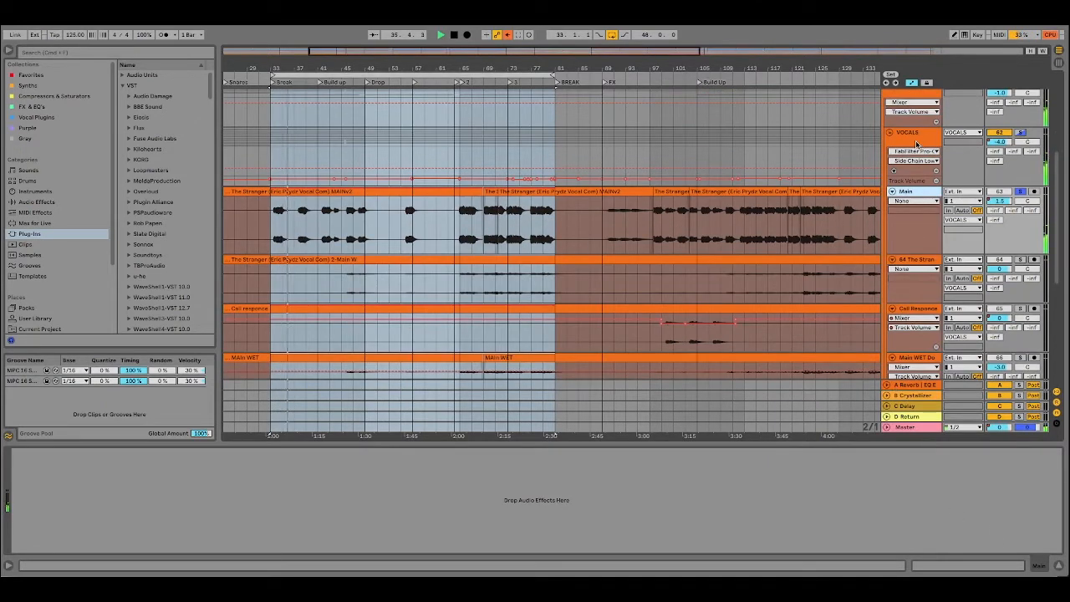
left_click(909, 193)
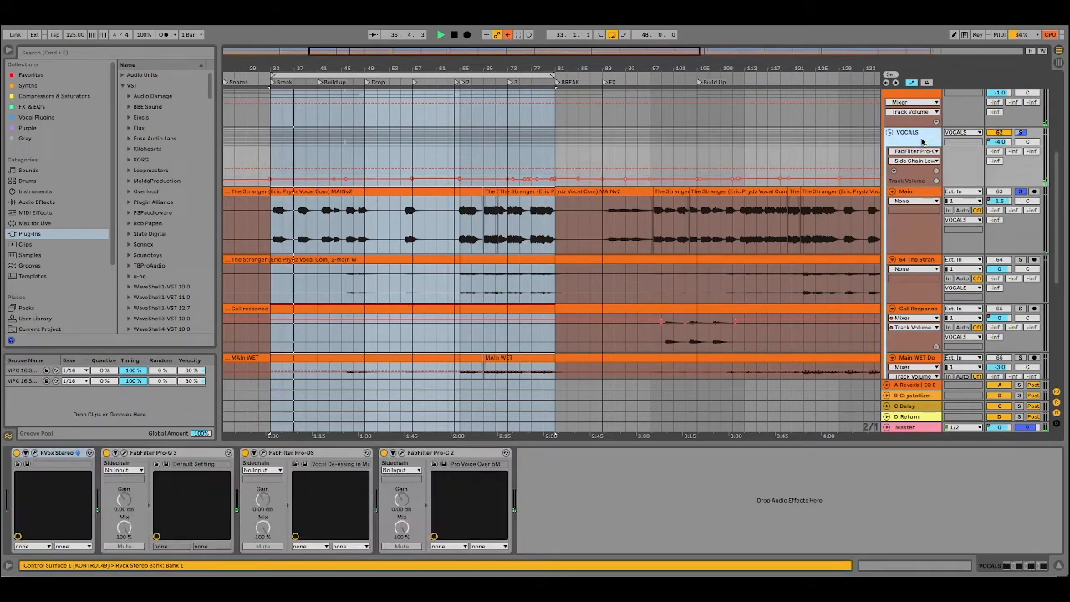
left_click(909, 193)
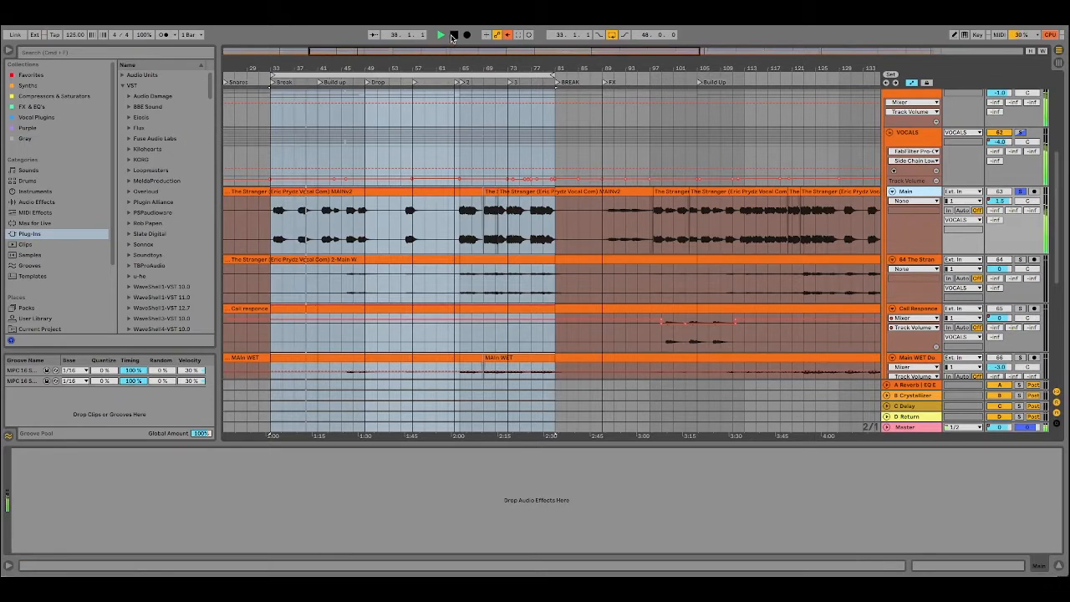
double_click(455, 38)
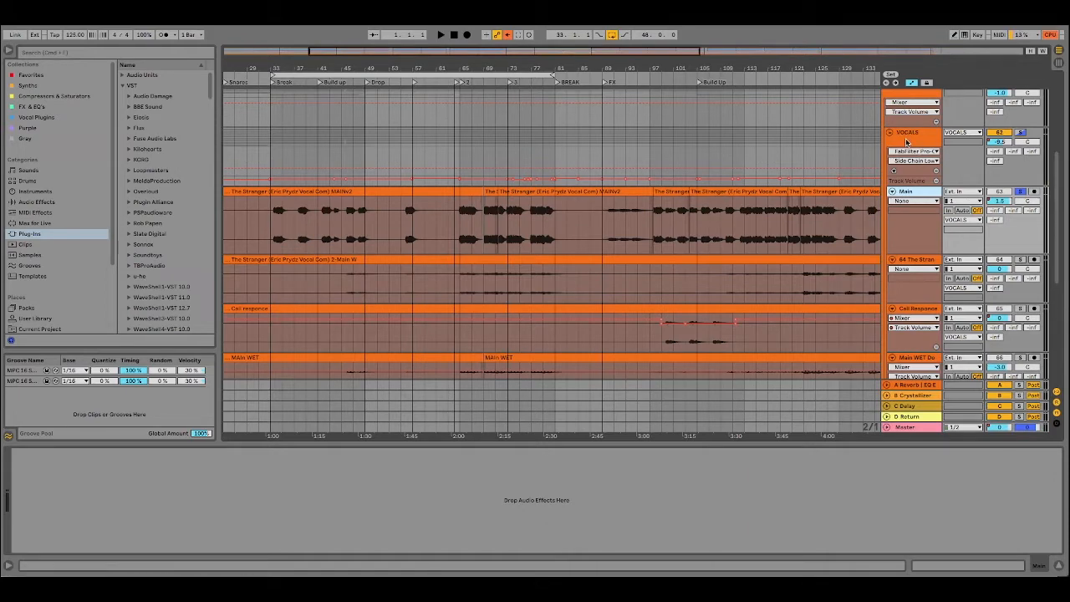
Select the inner VOCALS group, examine the EQ bands in its FabFilter Pro-Q 3, and close the plug-in window.
left_click(906, 140)
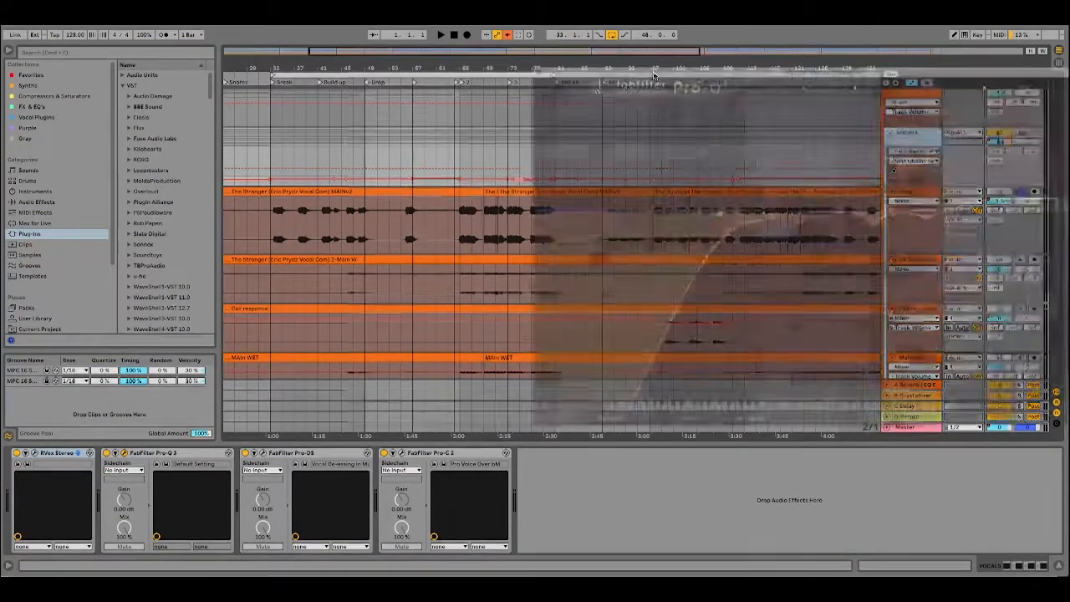
left_click_drag(652, 73, 164, 55)
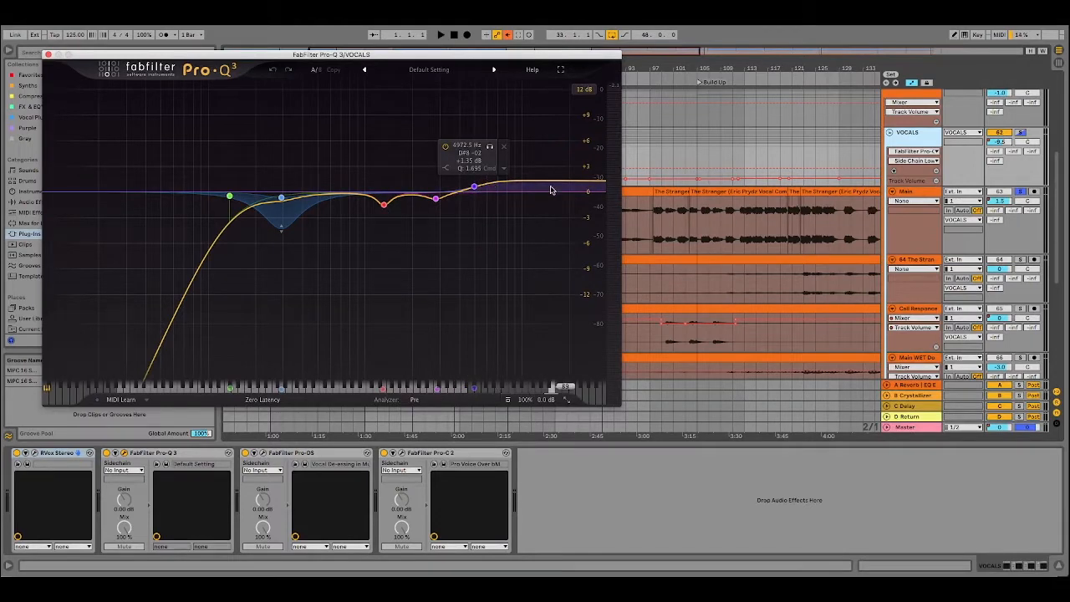
left_click(49, 55)
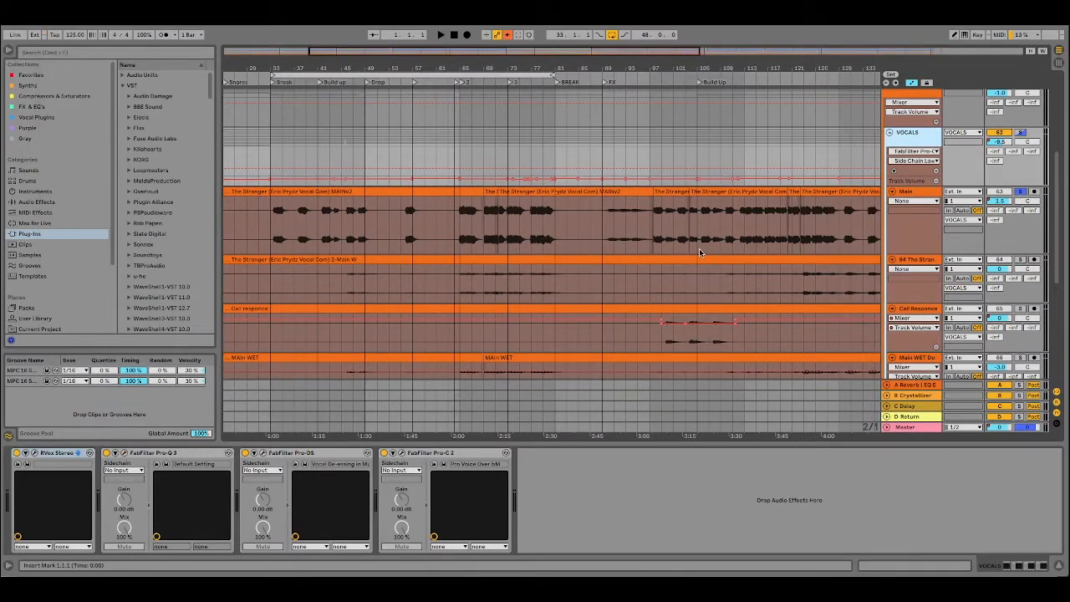
Review the RVox Stereo compression settings on the VOCALS group, recheck the Pro-Q 3 curve, and close both plug-in windows.
scroll(699, 248, "down", 4)
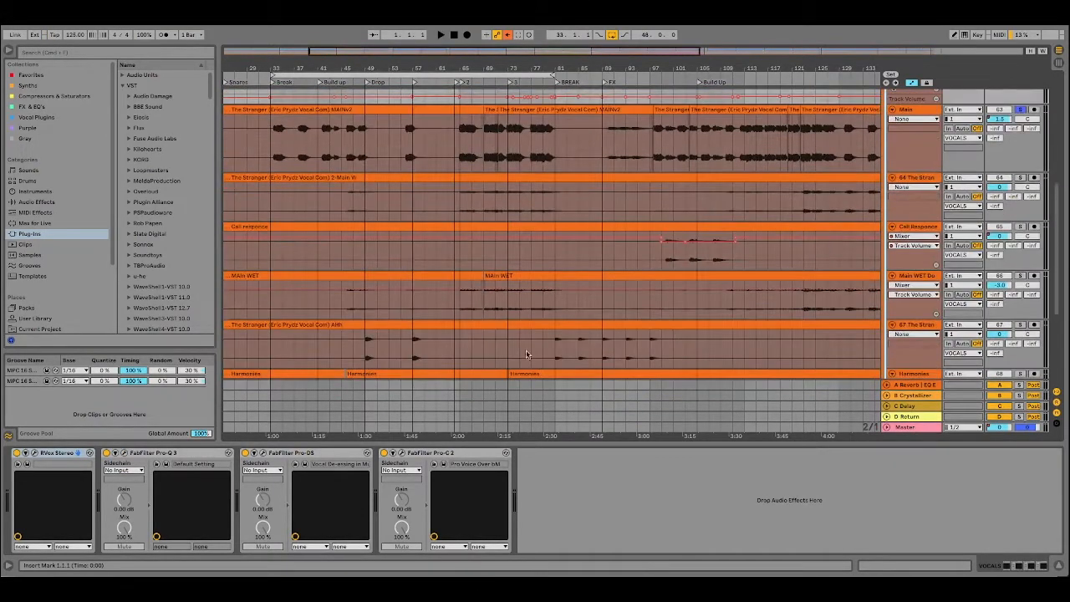
left_click(277, 453)
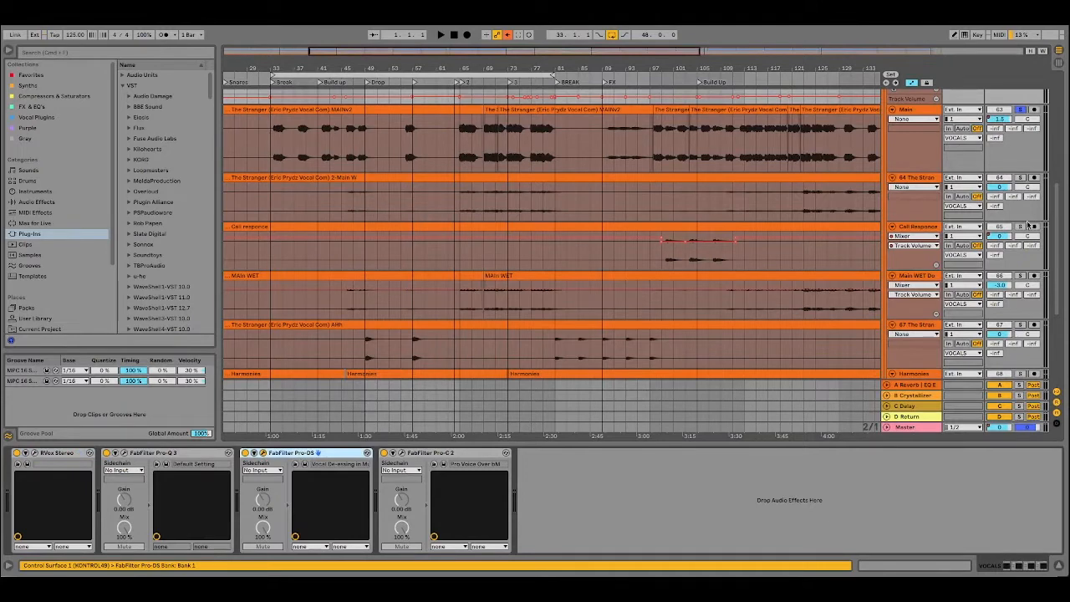
left_click(25, 454)
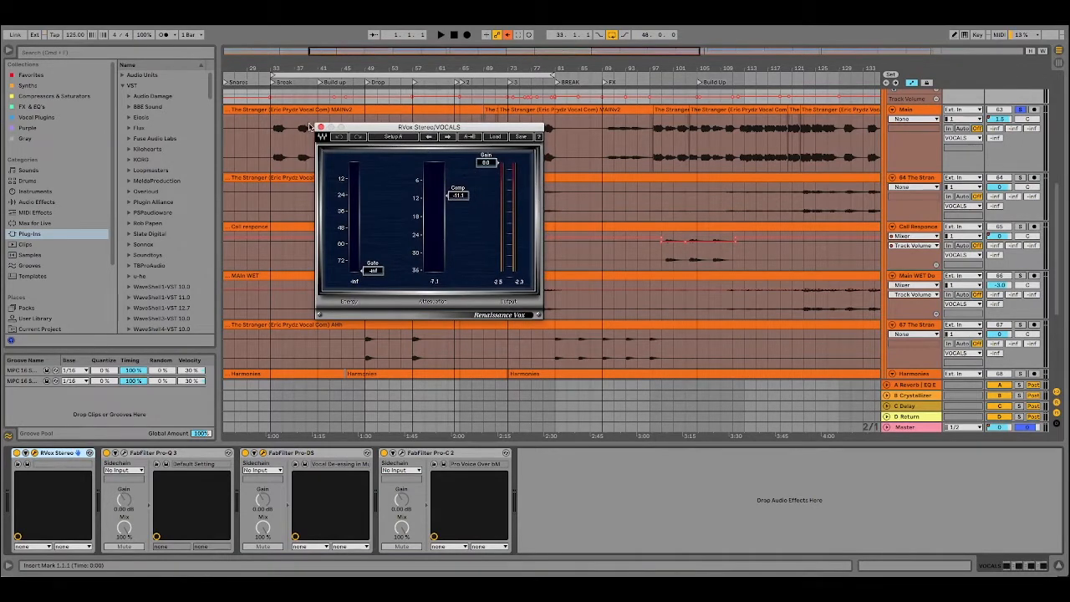
left_click(320, 127)
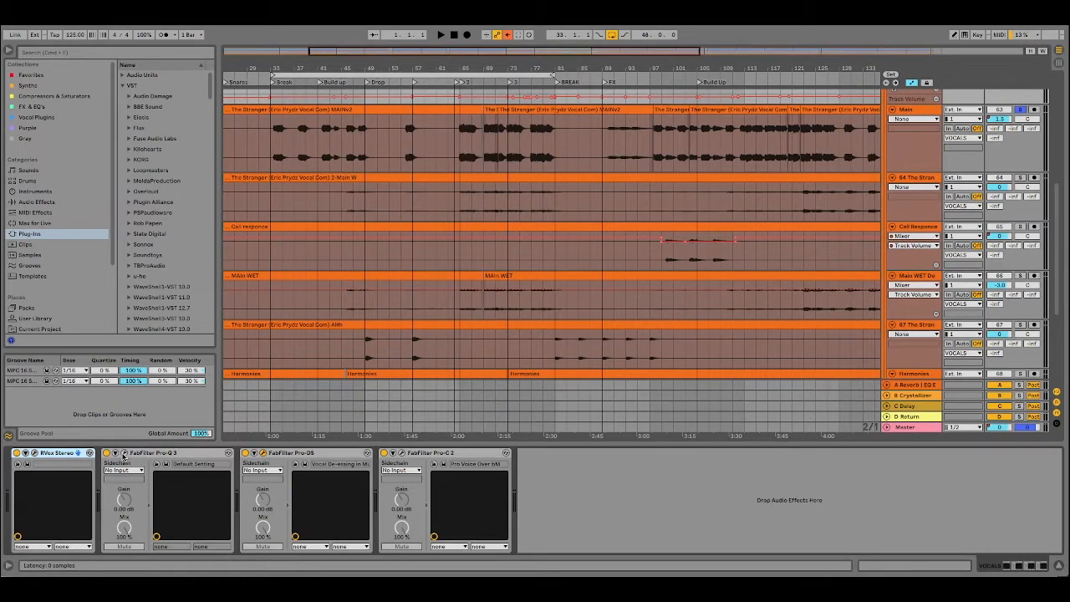
left_click(124, 453)
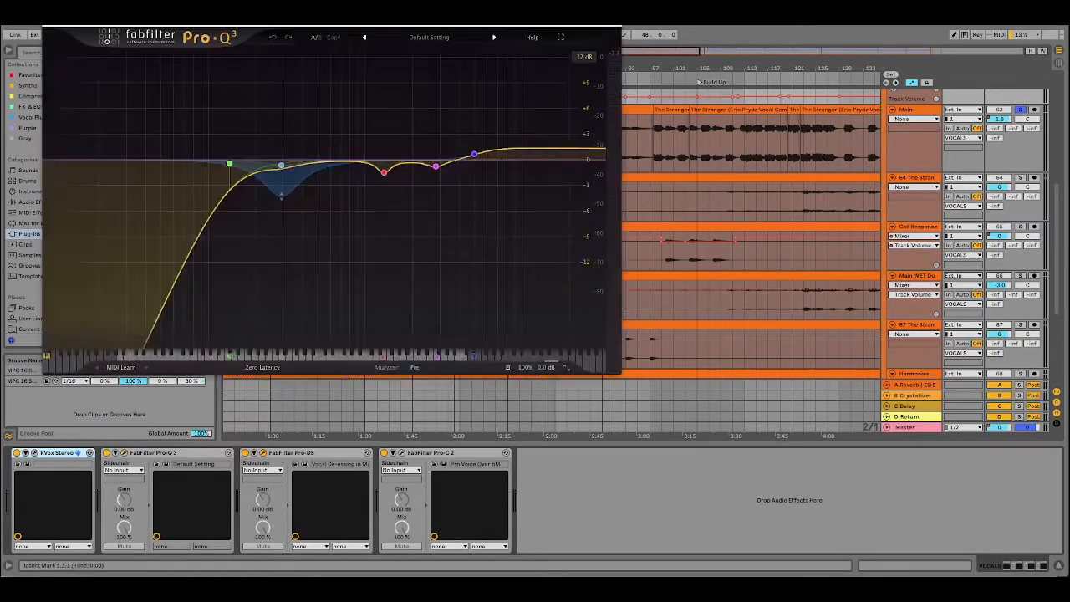
left_click(48, 26)
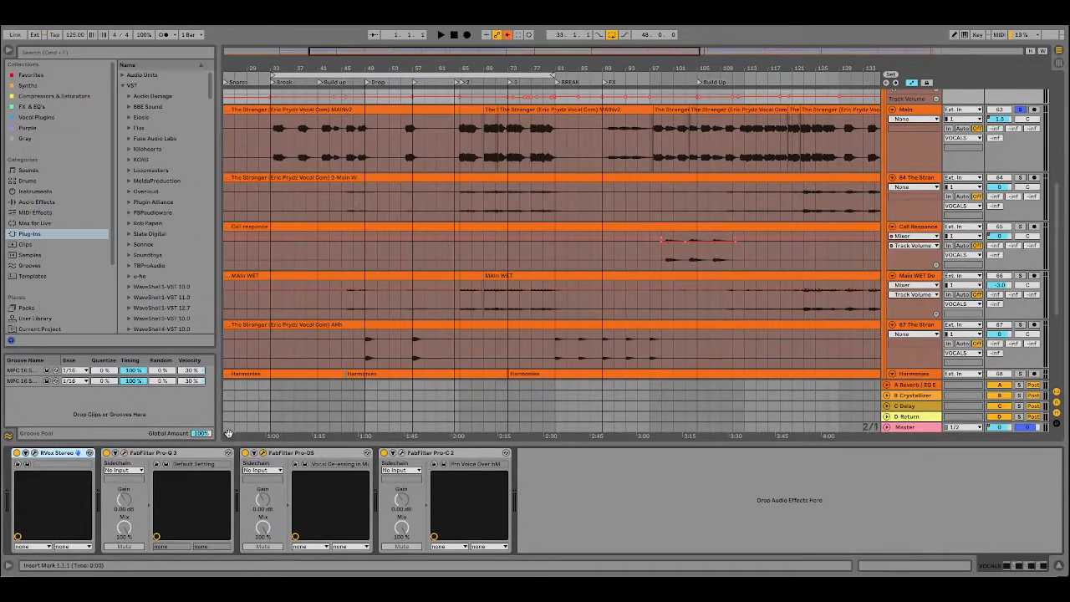
Review the VOCALS group's FabFilter Pro-DS de-esser and Pro-C 2 compressor settings and close both plug-in windows.
left_click(283, 454)
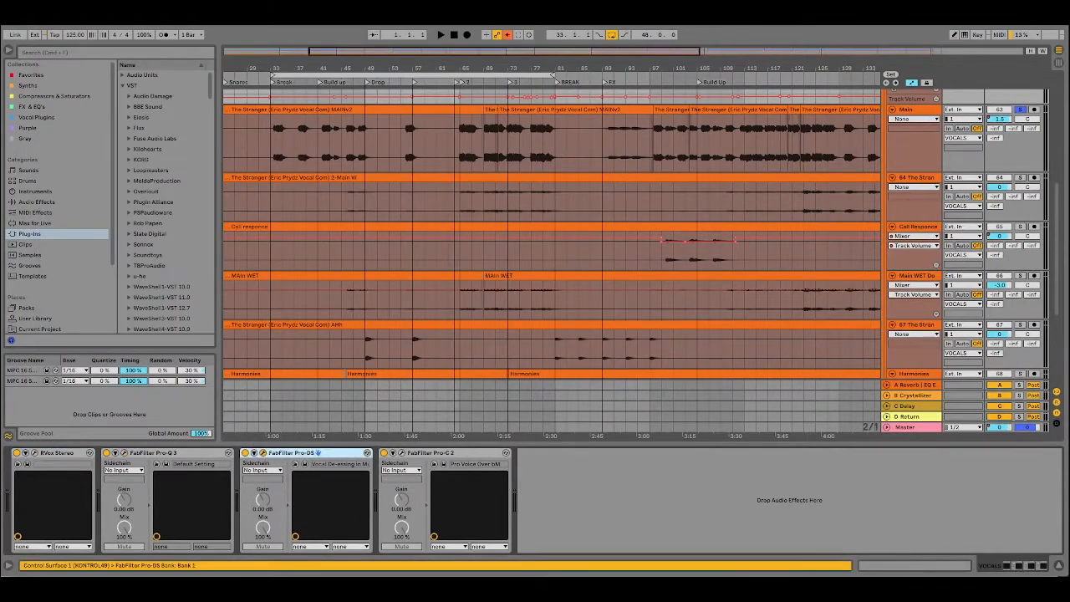
left_click_drag(1056, 225, 228, 192)
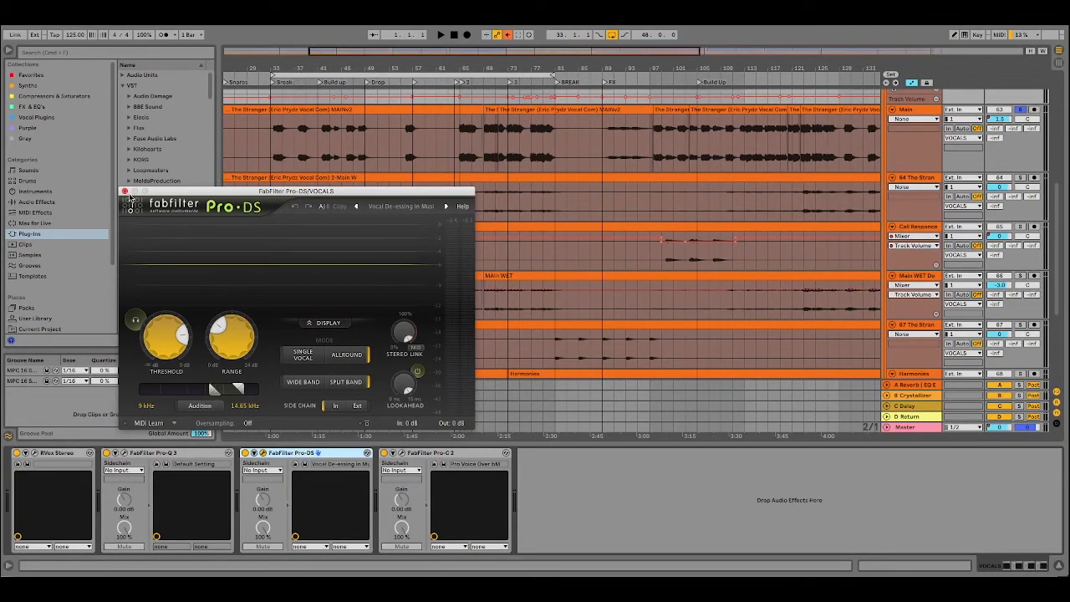
left_click(125, 191)
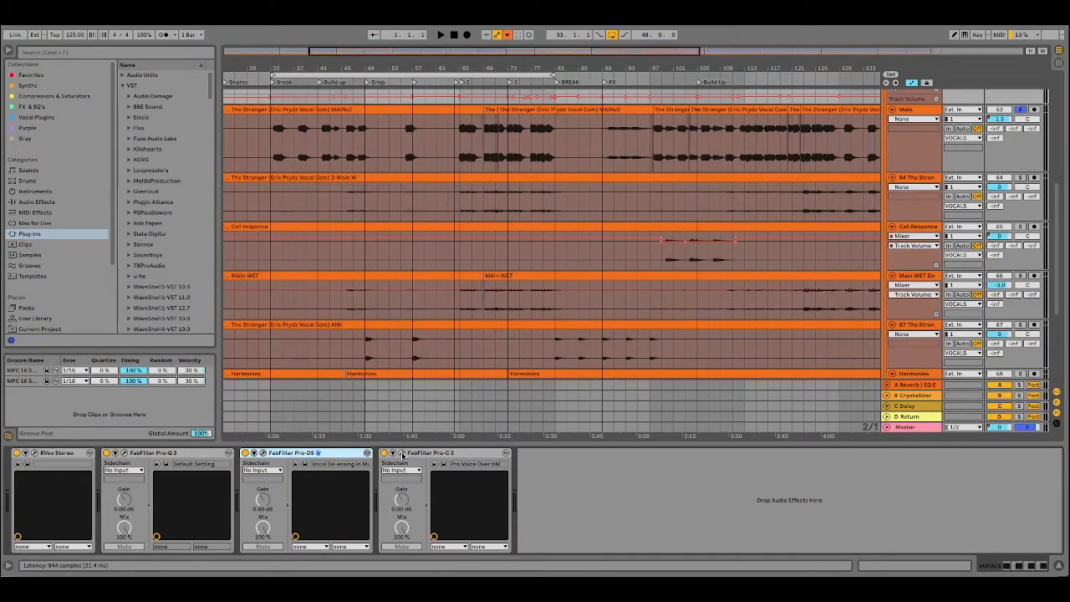
left_click_drag(642, 61, 290, 89)
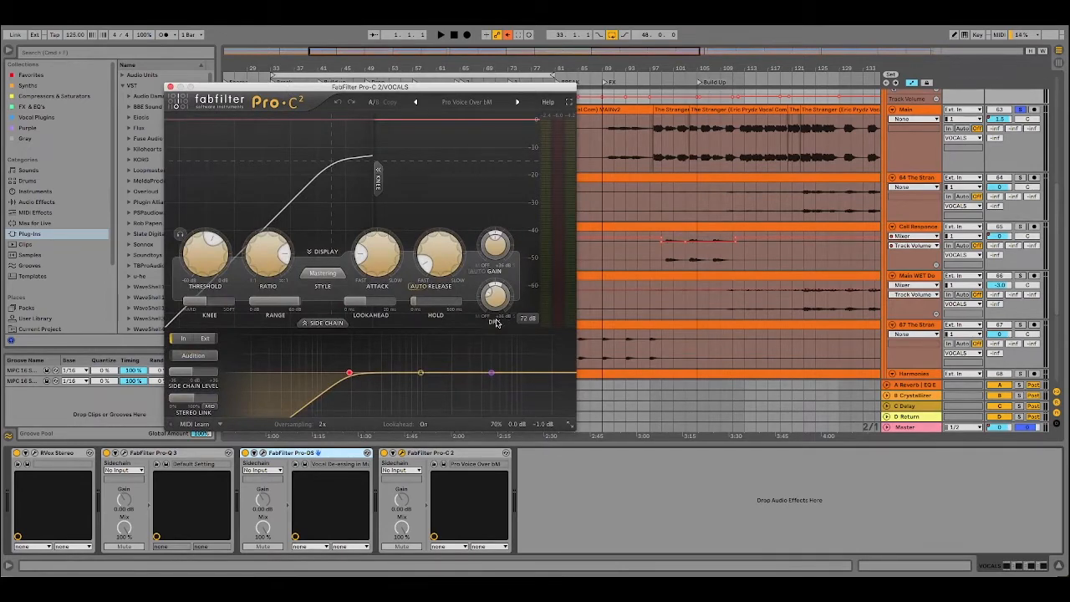
left_click(169, 87)
Solo the 2-Main W vocal track beneath Main, play it from around bar 46, and stop playback.
scroll(786, 232, "up", 5)
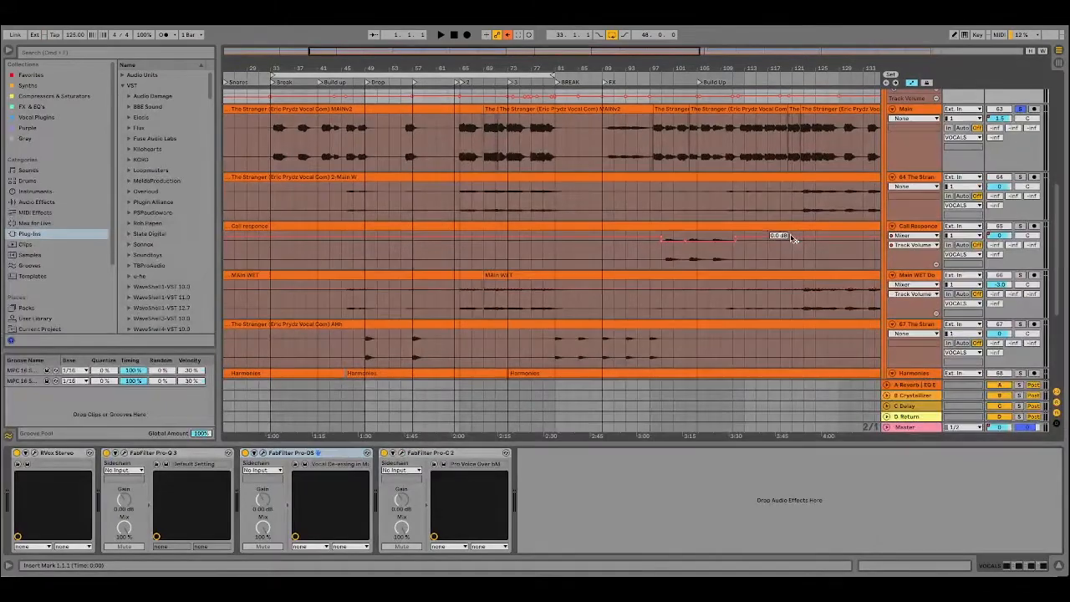
scroll(790, 238, "down", 1)
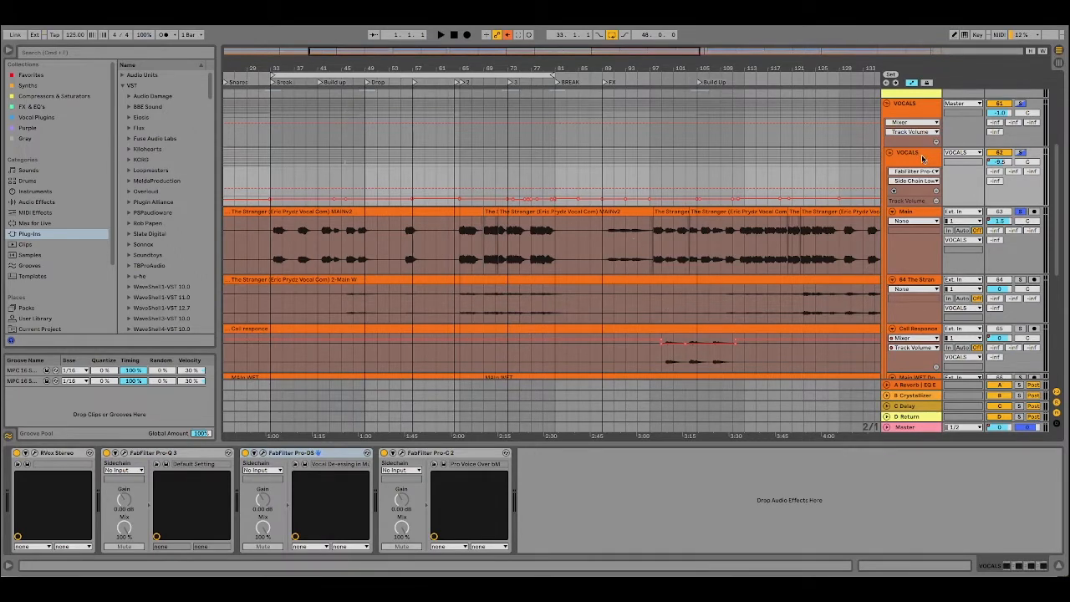
left_click(909, 280)
scroll(893, 284, "down", 2)
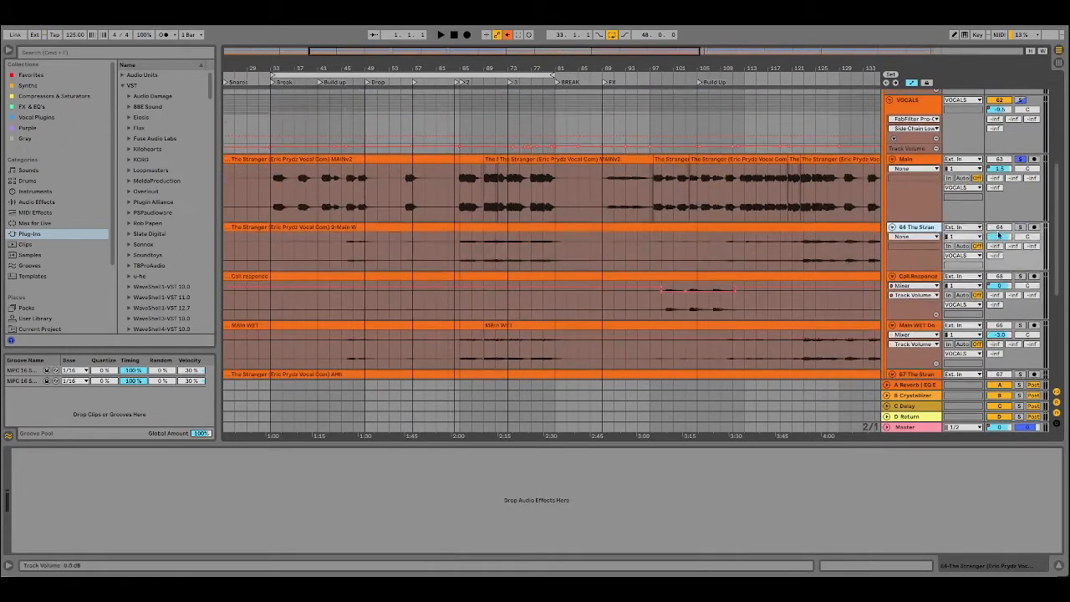
key("s")
left_click(350, 82)
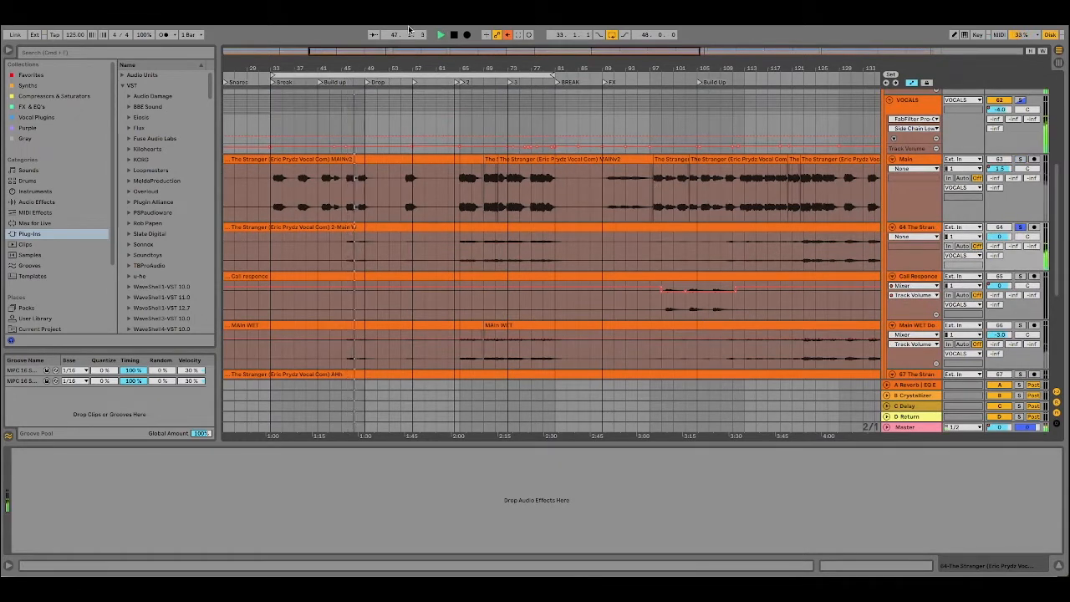
scroll(552, 196, "down", 2)
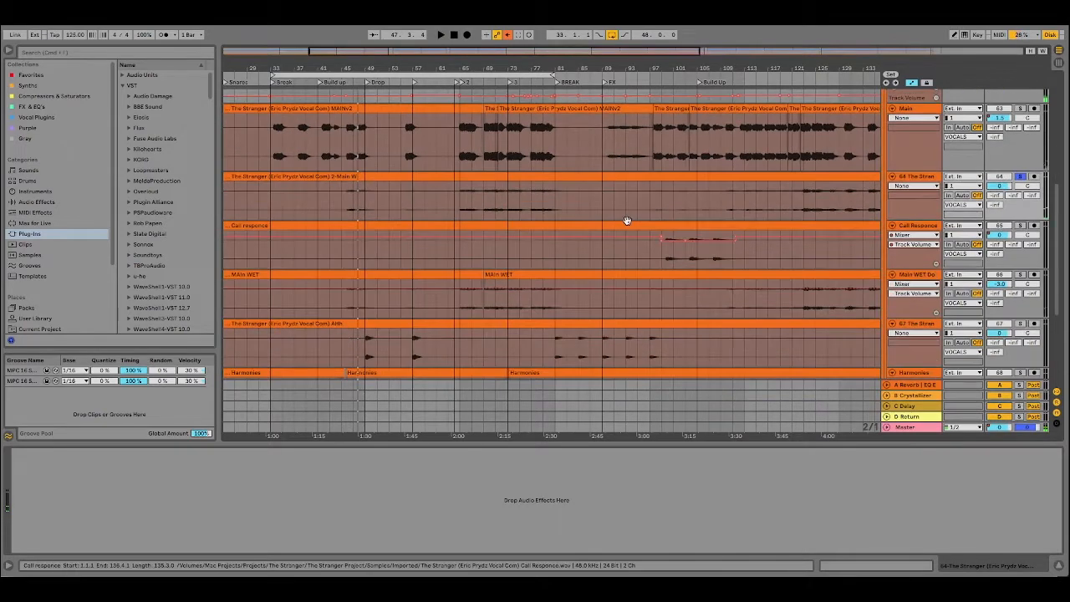
Solo the Main WET vocal track, play it from around bar 47, switch the solo to the Ahh track, and stop playback.
left_click(1020, 275)
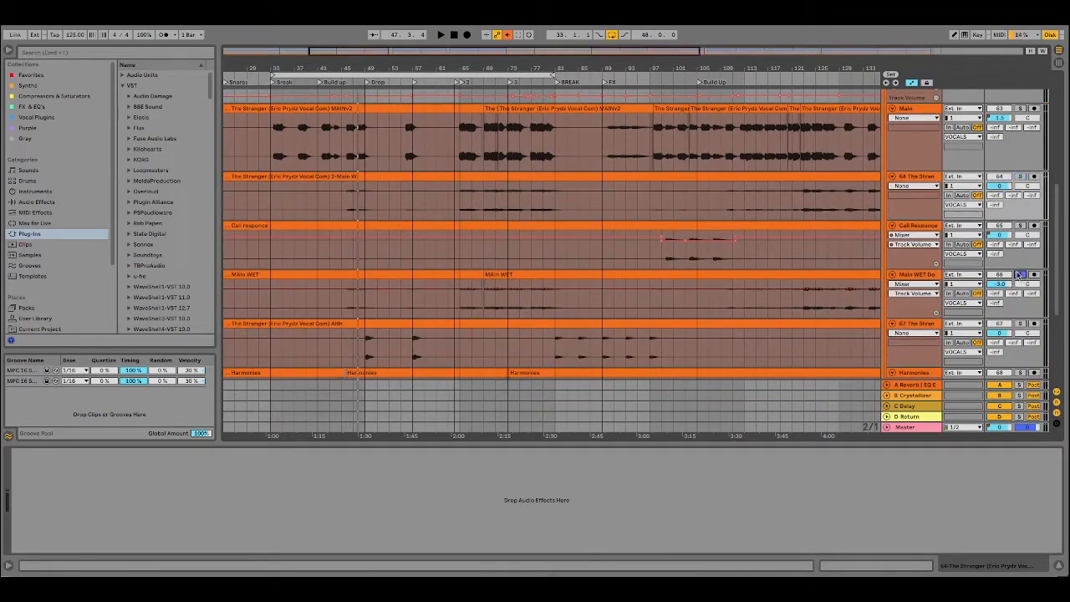
key("space")
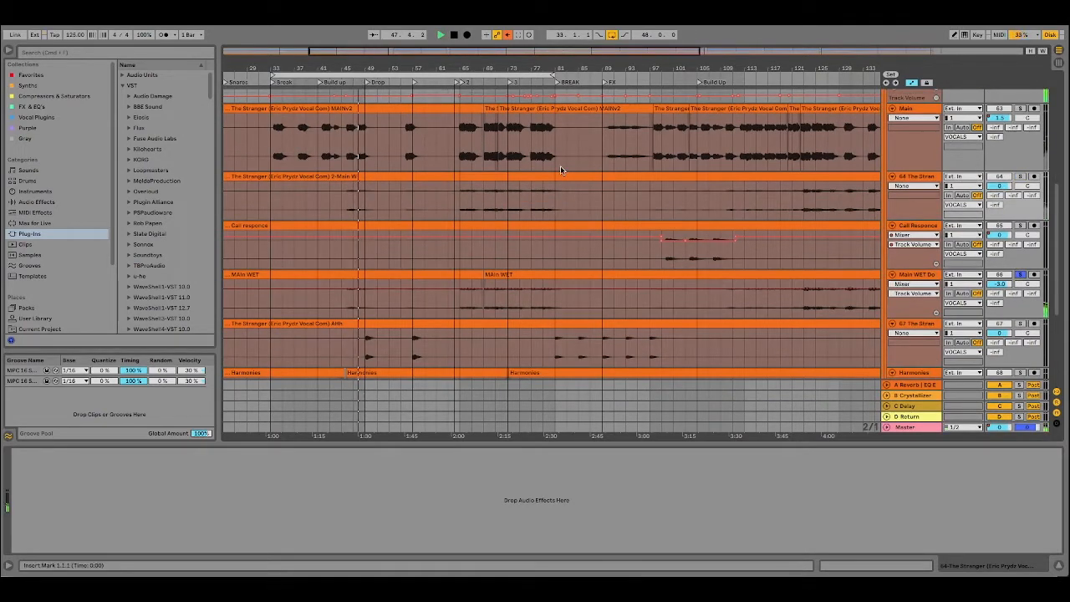
left_click(1019, 324)
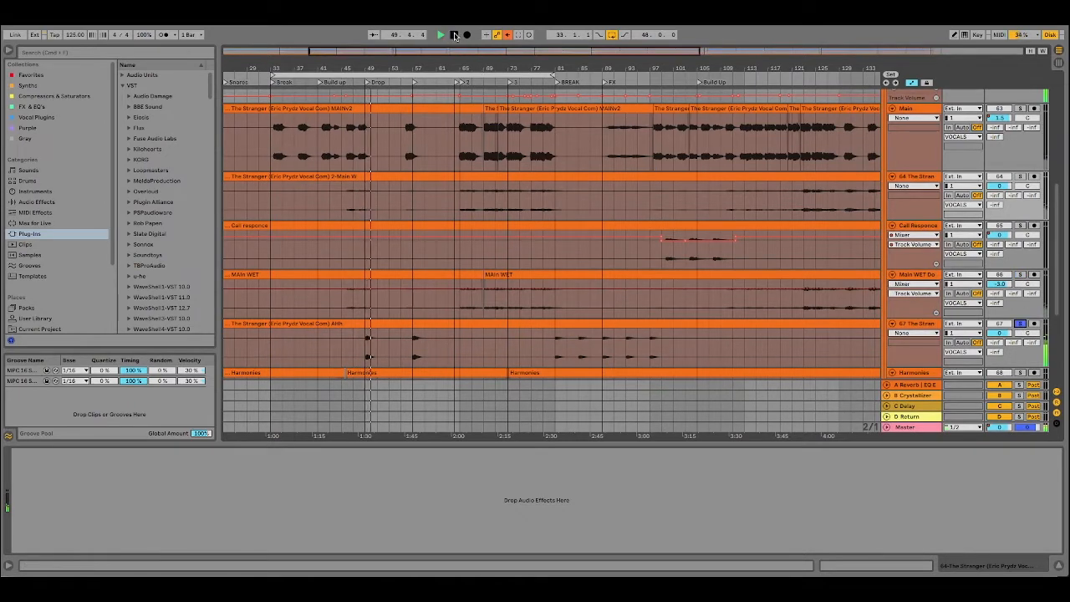
left_click(453, 35)
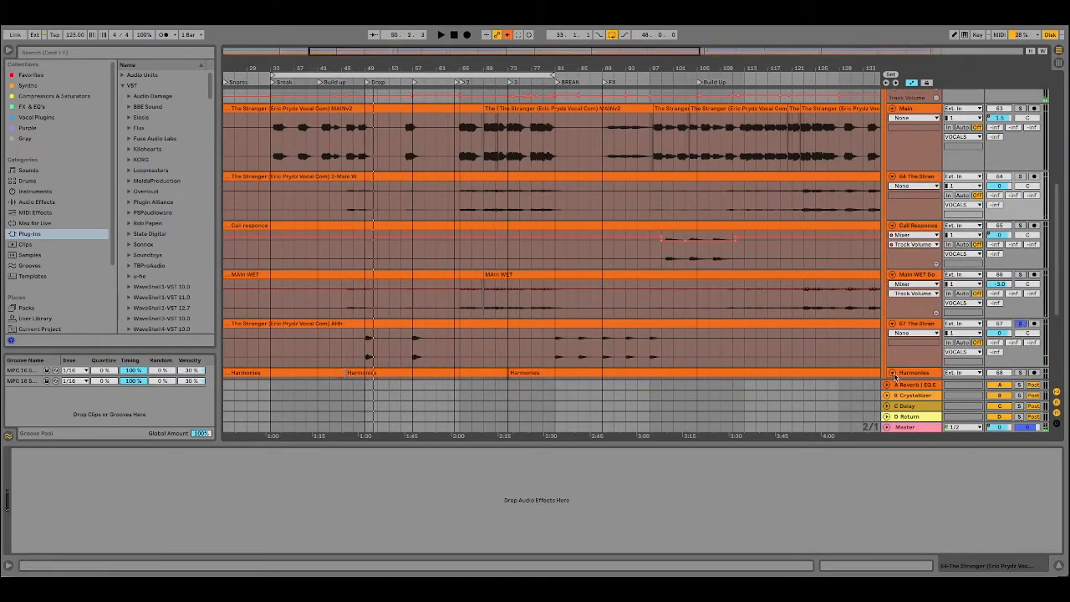
Look over the Harmonies track, solo Harmony Wet, play it from around bar 110, stop playback, and select Harmony Wet.
scroll(895, 378, "down", 2)
left_click(907, 322)
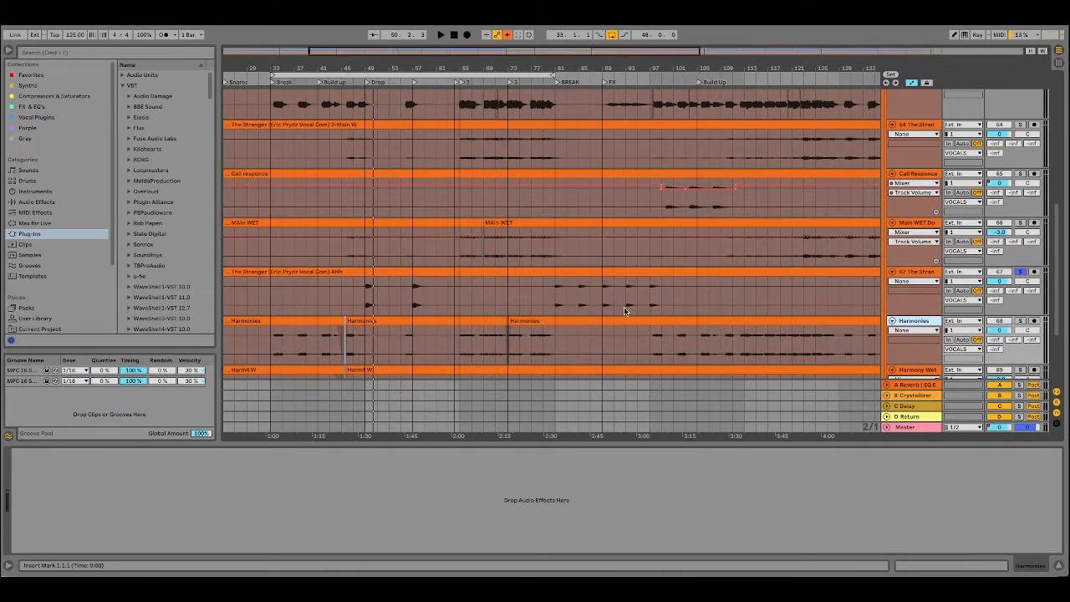
scroll(623, 311, "down", 3)
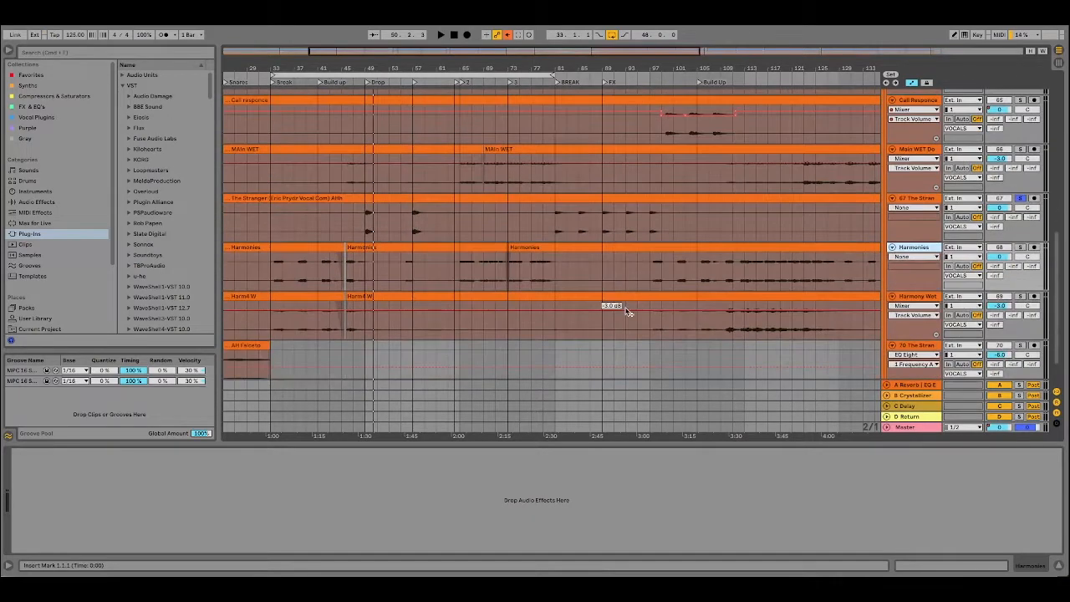
scroll(626, 310, "down", 1)
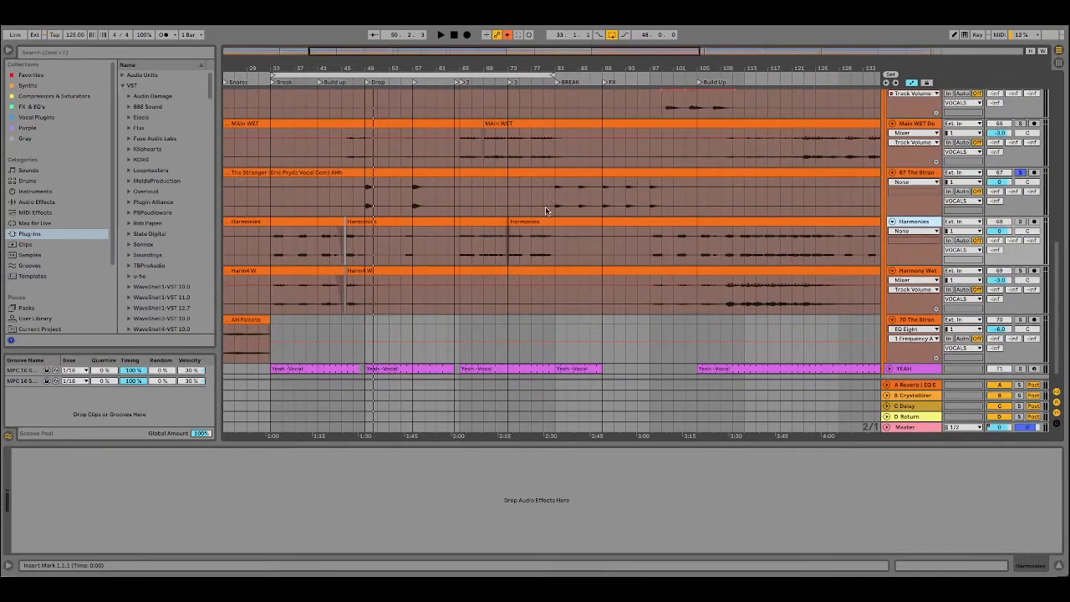
left_click(1020, 269)
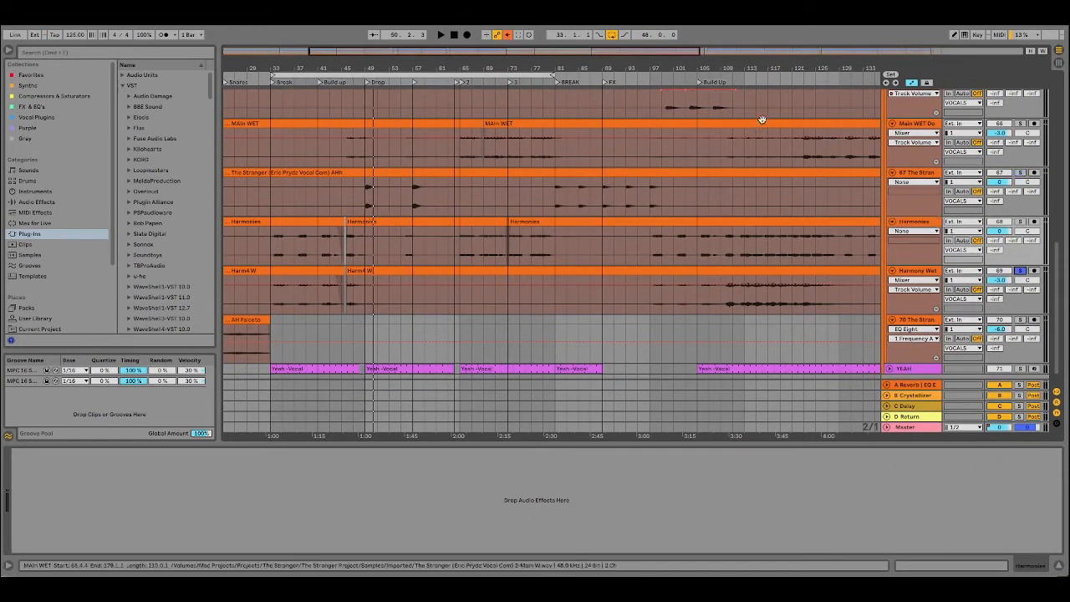
left_click(733, 82)
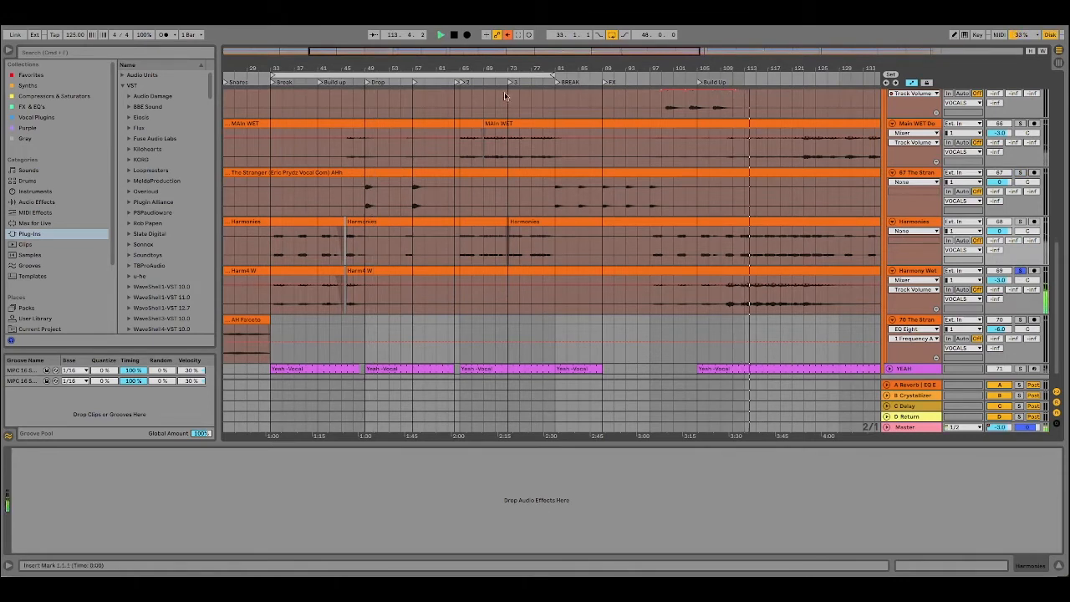
left_click(454, 36)
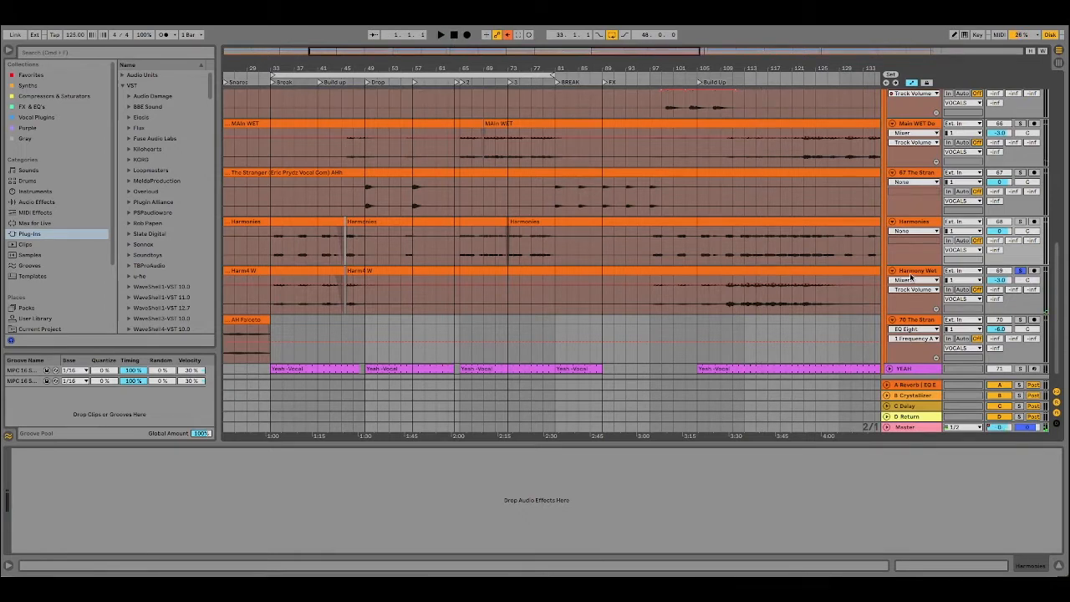
left_click(888, 290)
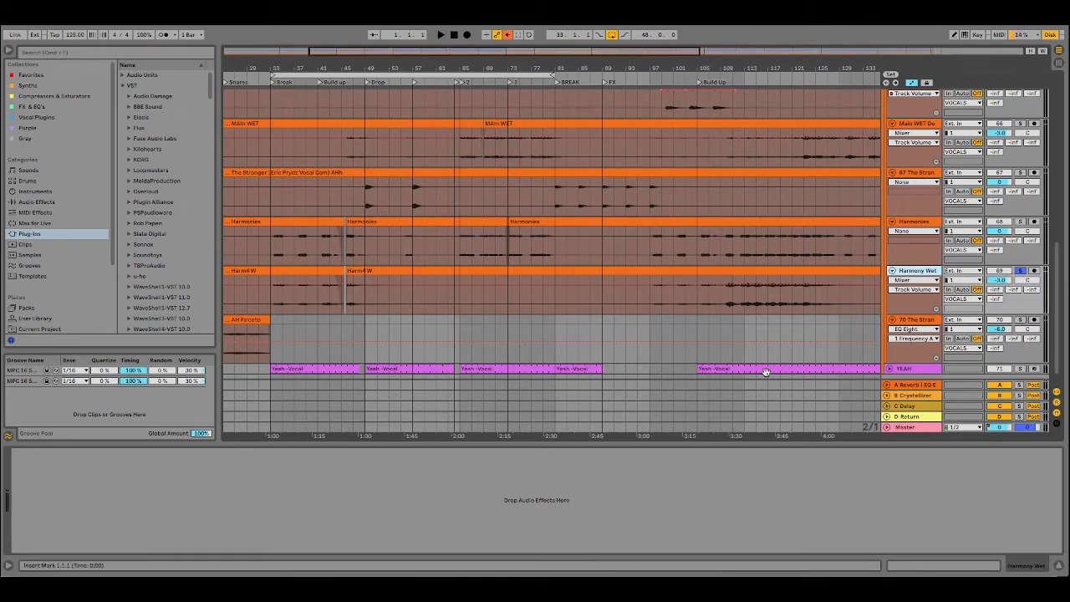
Unfold the YEAH track, solo it, play it from bar 33, and stop playback.
scroll(752, 305, "down", 1)
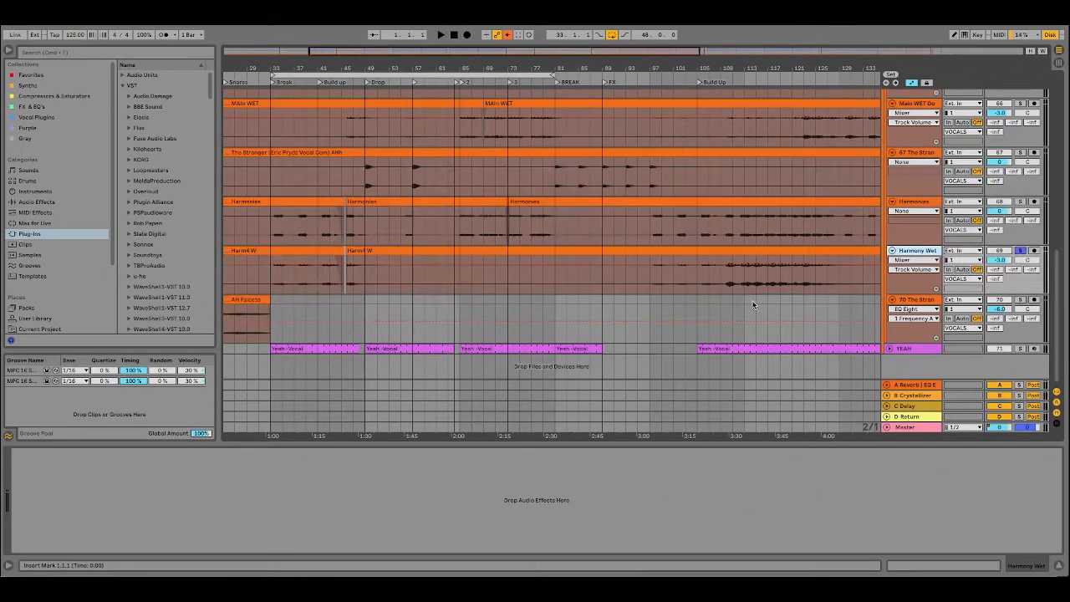
left_click_drag(411, 70, 410, 49)
left_click(890, 348)
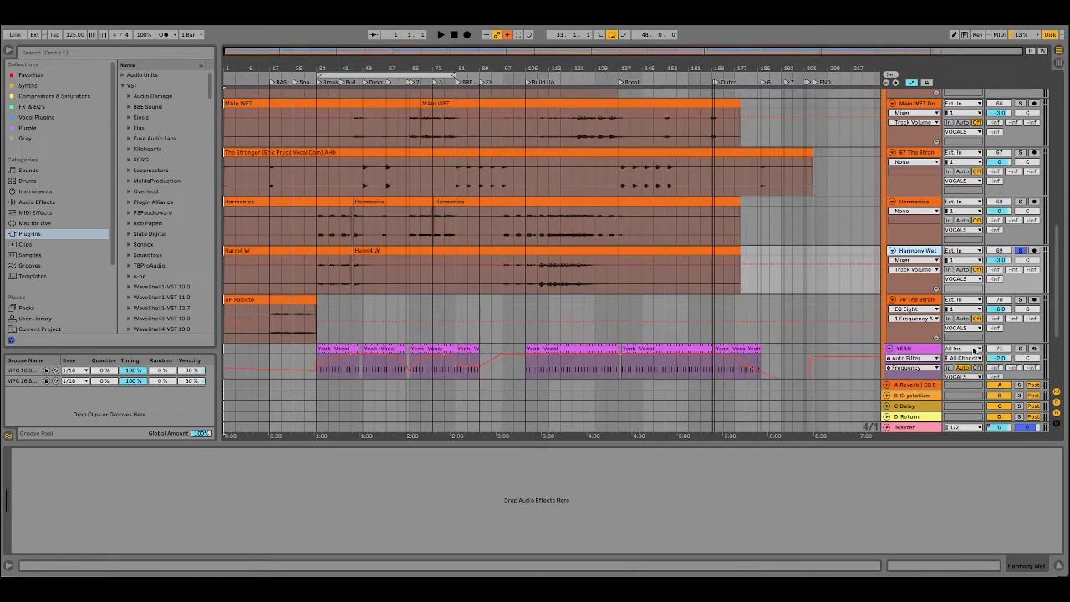
scroll(423, 136, "down", 1)
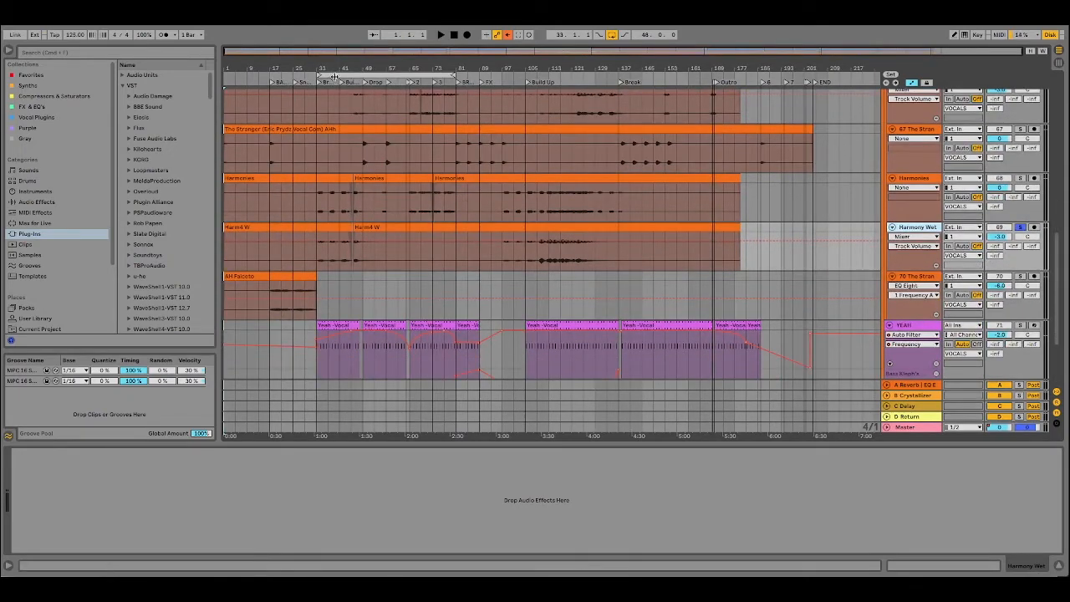
left_click(334, 77)
left_click(1021, 324)
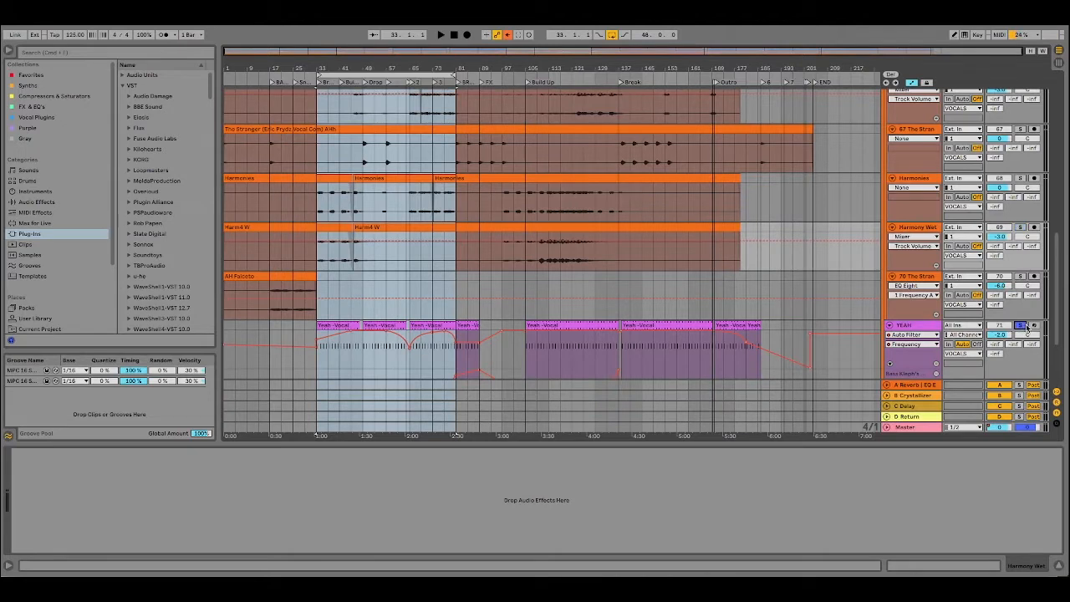
left_click(441, 35)
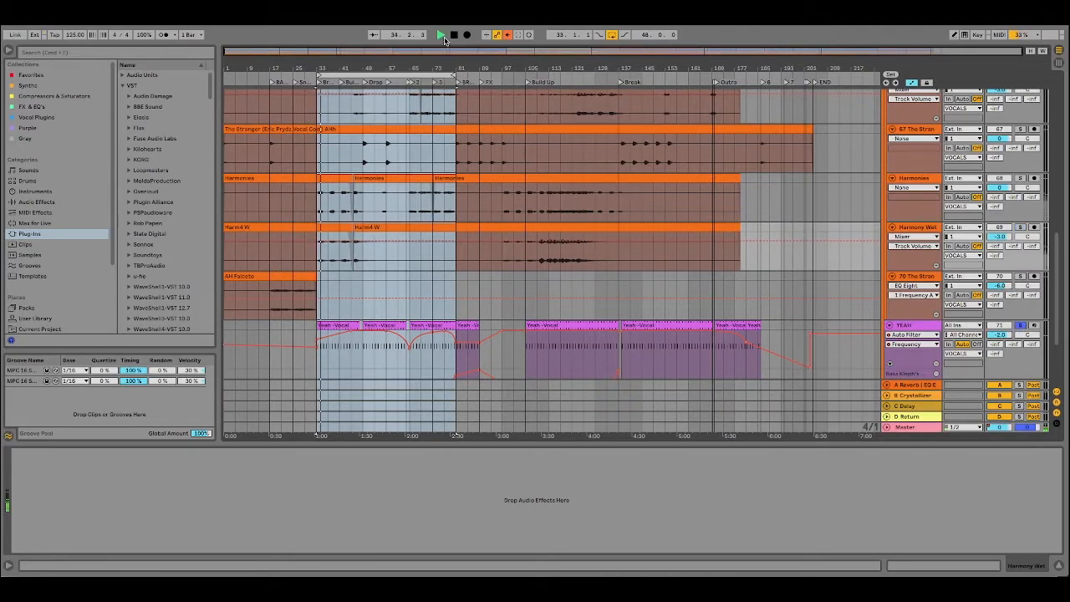
double_click(455, 37)
Solo the outer VOCALS group, play all its layers from the marker at bar 65 while looking through its tracks, and stop playback.
scroll(885, 222, "up", 2)
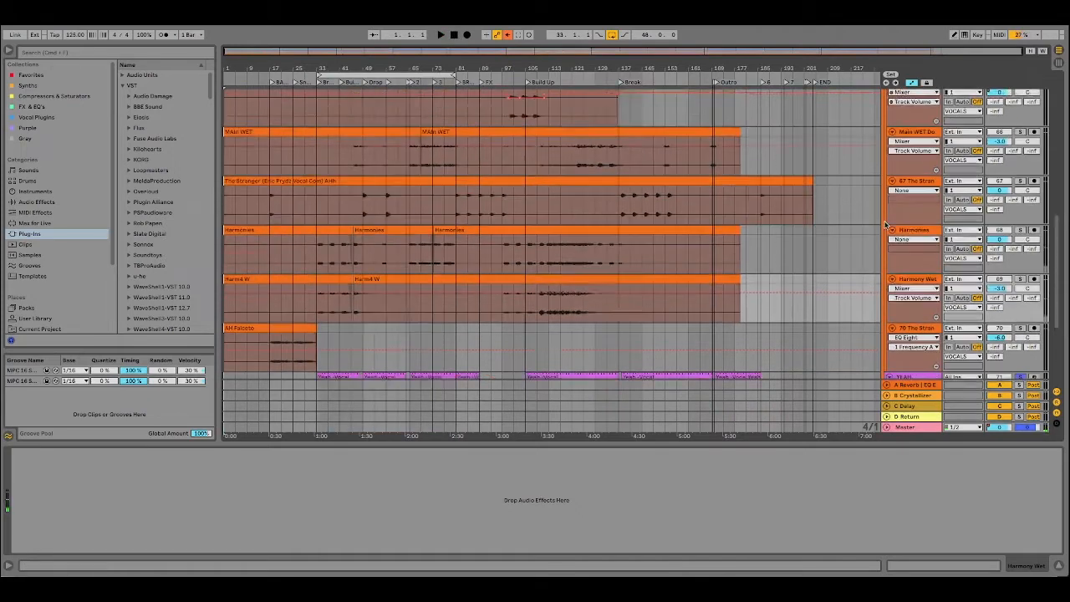
scroll(885, 226, "up", 5)
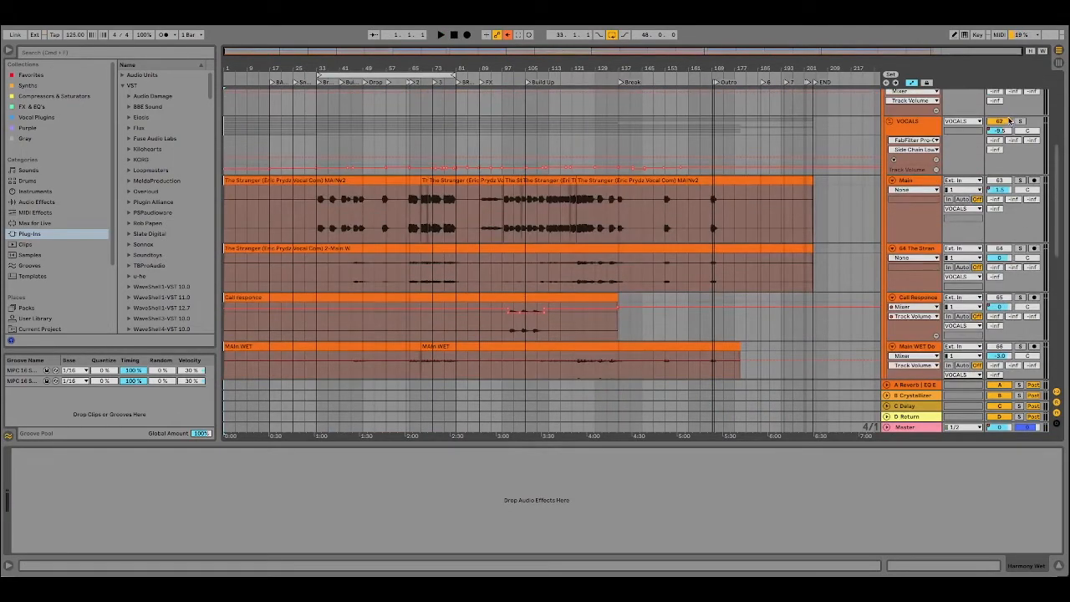
scroll(1009, 121, "up", 3)
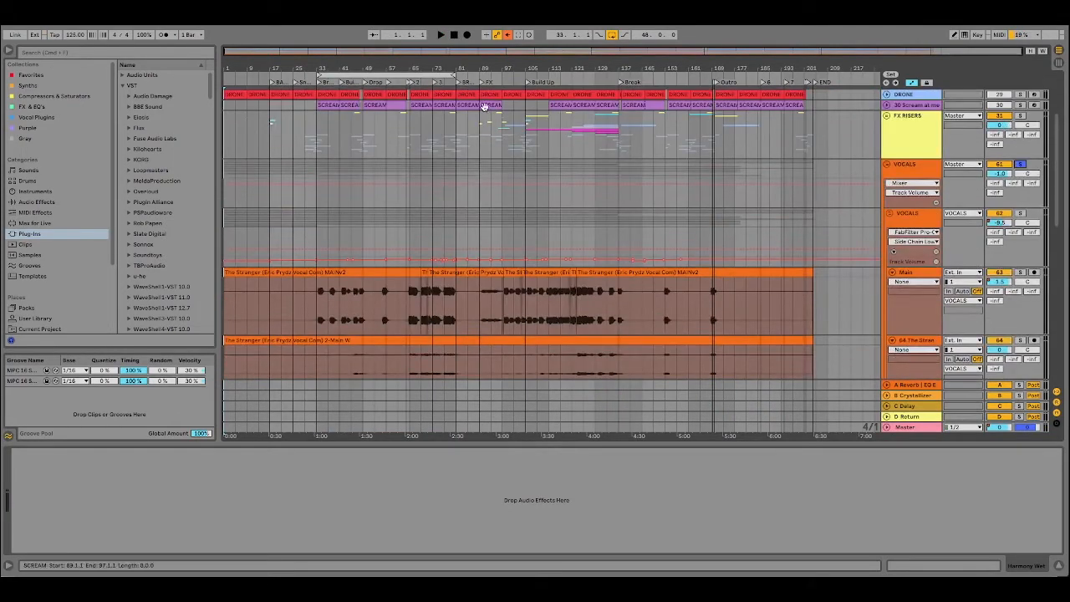
left_click(411, 85)
scroll(608, 155, "down", 5)
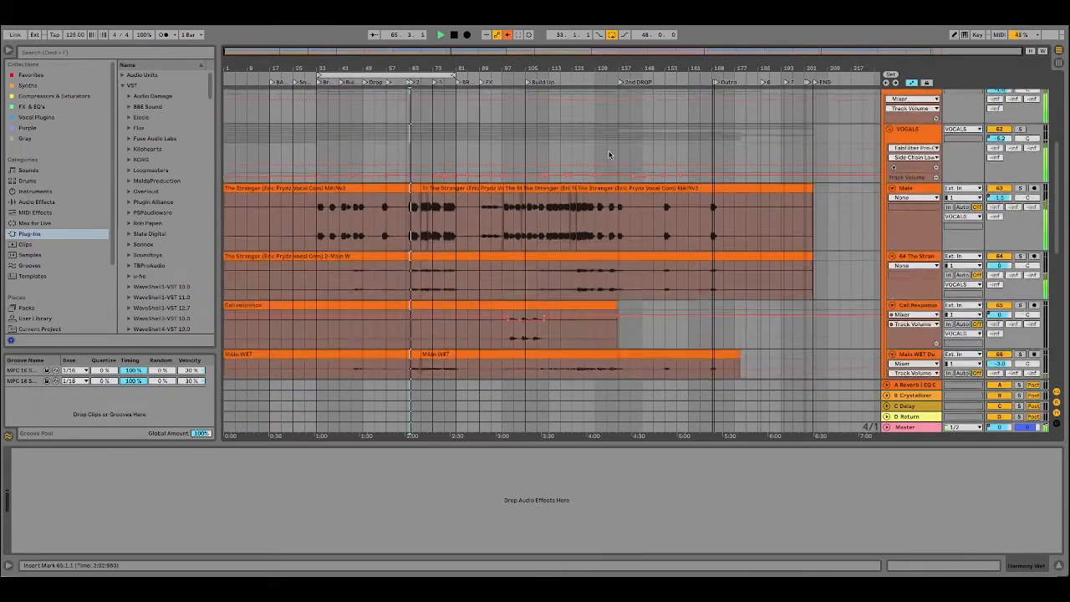
scroll(609, 155, "down", 5)
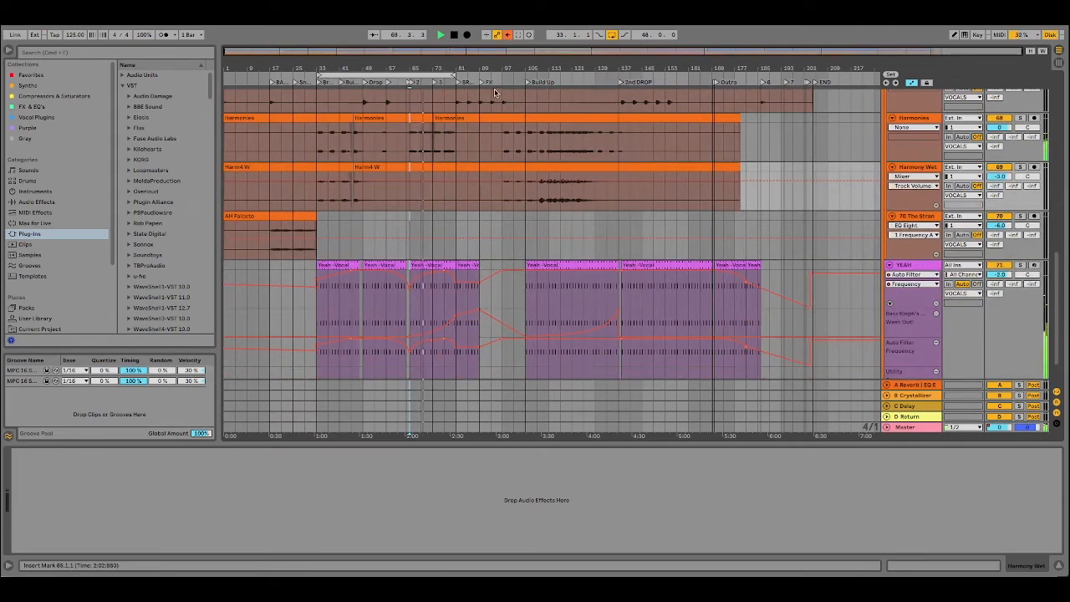
scroll(495, 98, "up", 3)
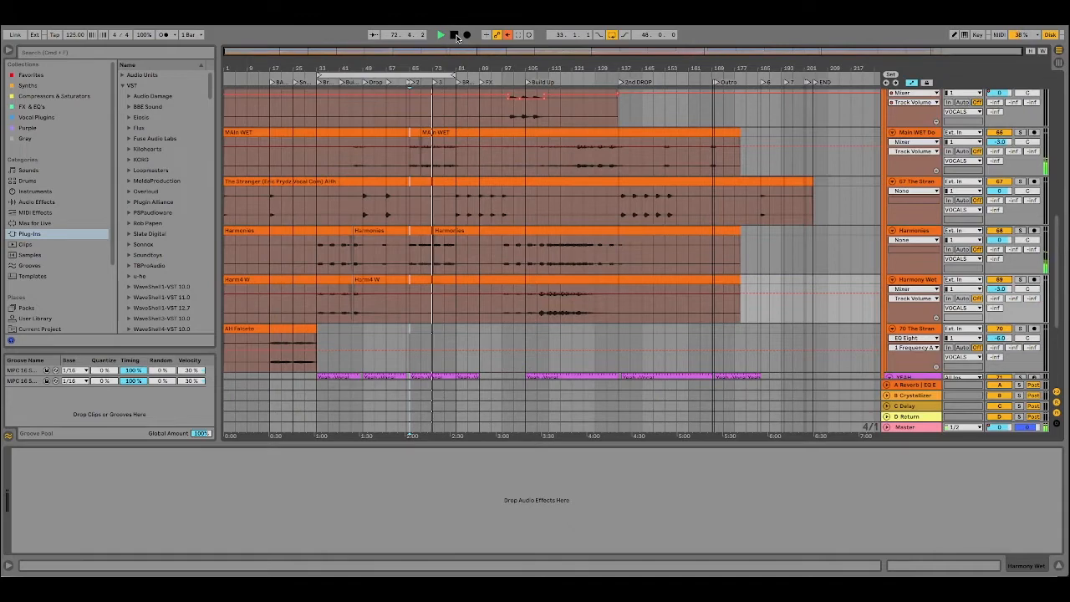
left_click(456, 37)
left_click(456, 38)
Fold the outer VOCALS group, unfold the BASS group with its 5 Bass and 6 Bass TOP tracks, and select 5 Bass.
scroll(841, 253, "up", 5)
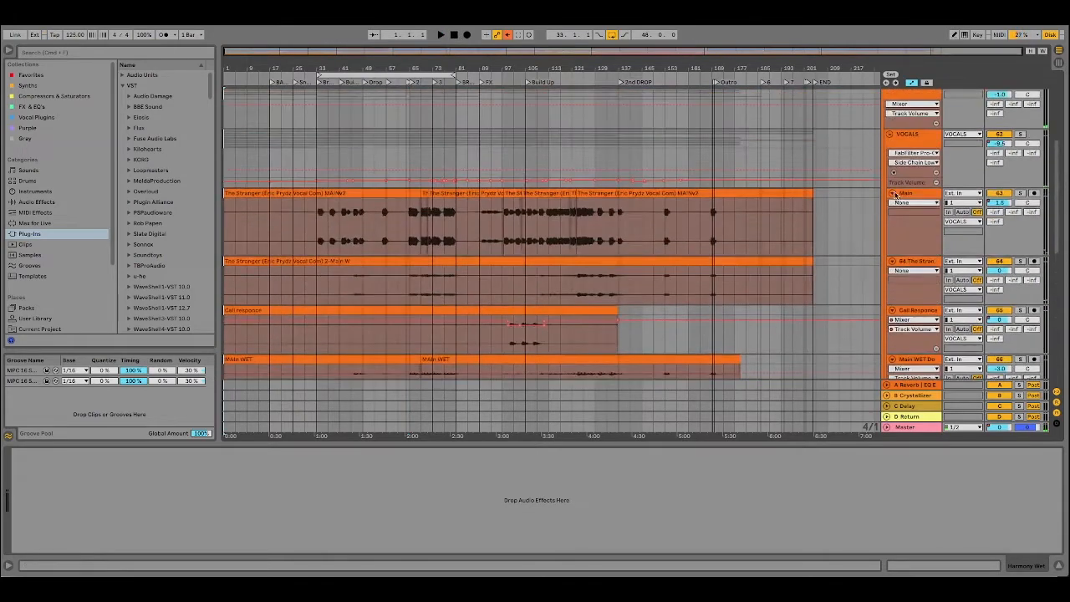
left_click(887, 135)
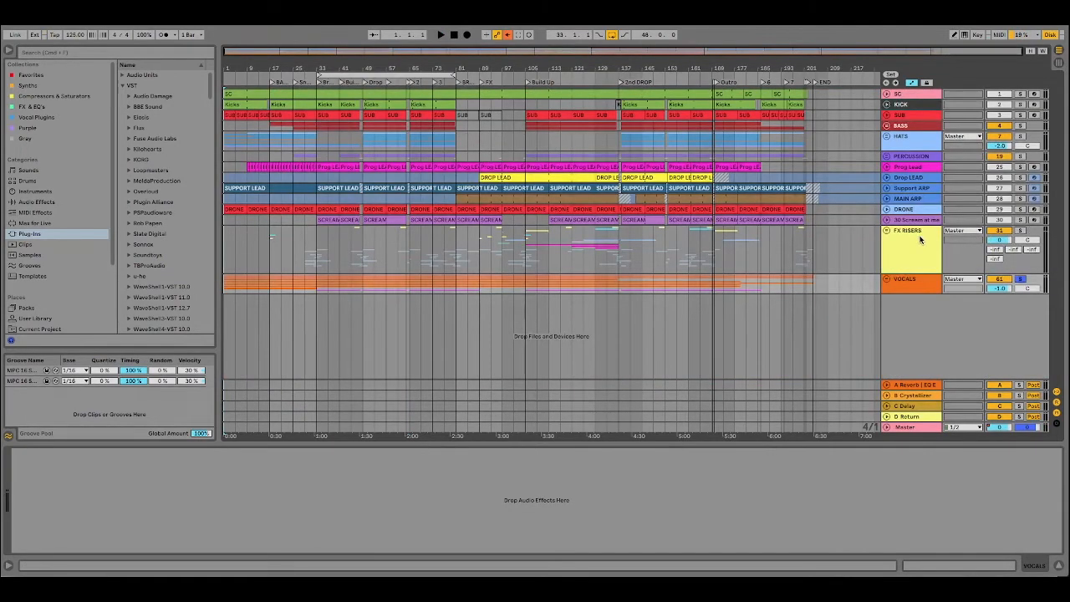
left_click(907, 125)
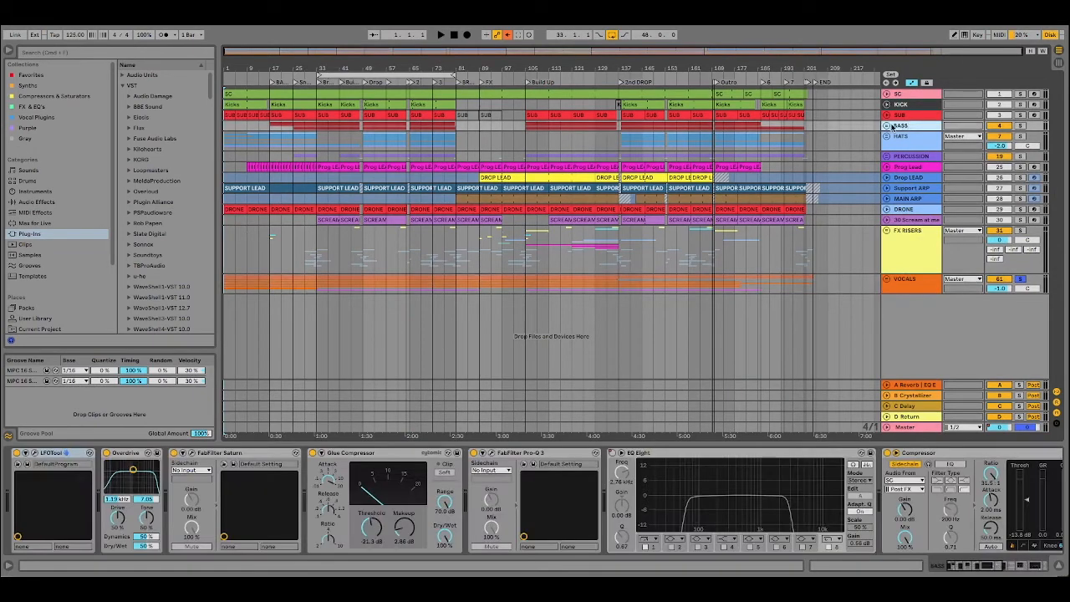
left_click(887, 126)
left_click(889, 185)
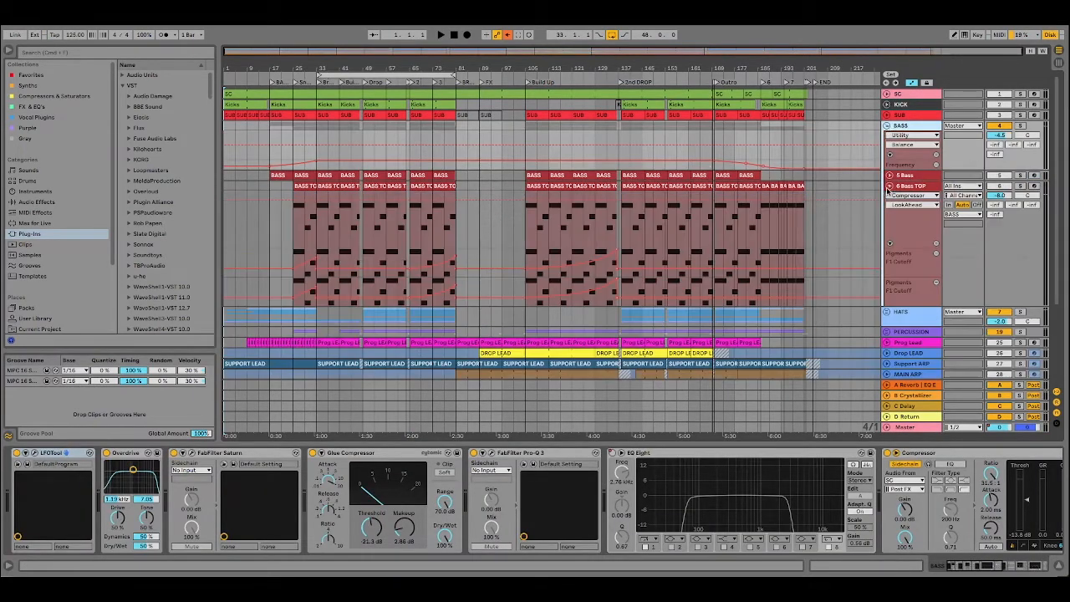
left_click(889, 176)
left_click(911, 176)
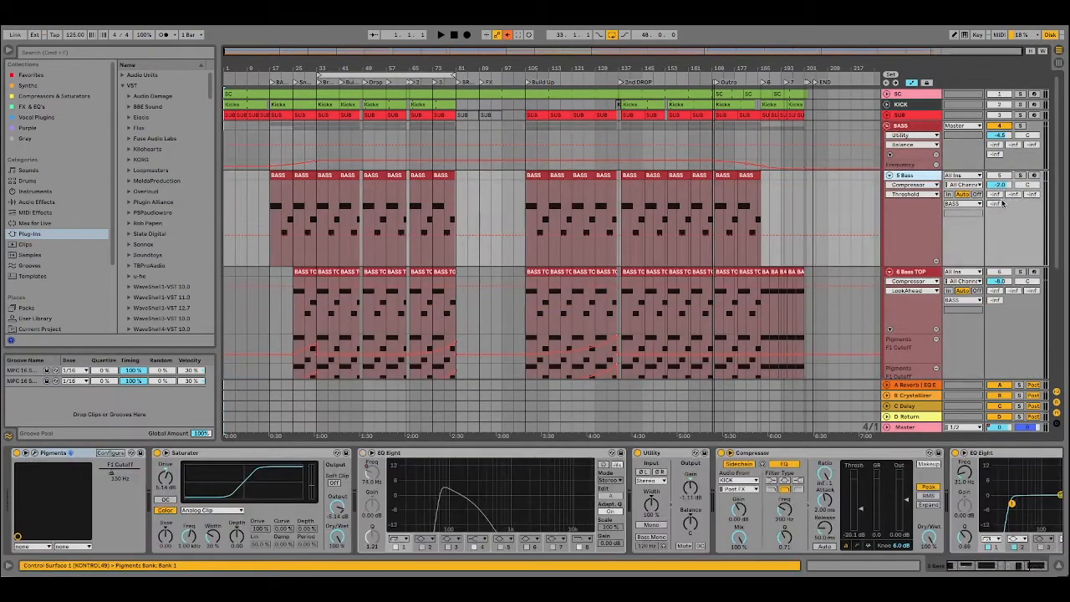
Set the loop start to bar 49, select the 32-bar loop range, and solo the 5 Bass track with its device chain shown.
left_click_drag(319, 75, 365, 75)
left_click(402, 76)
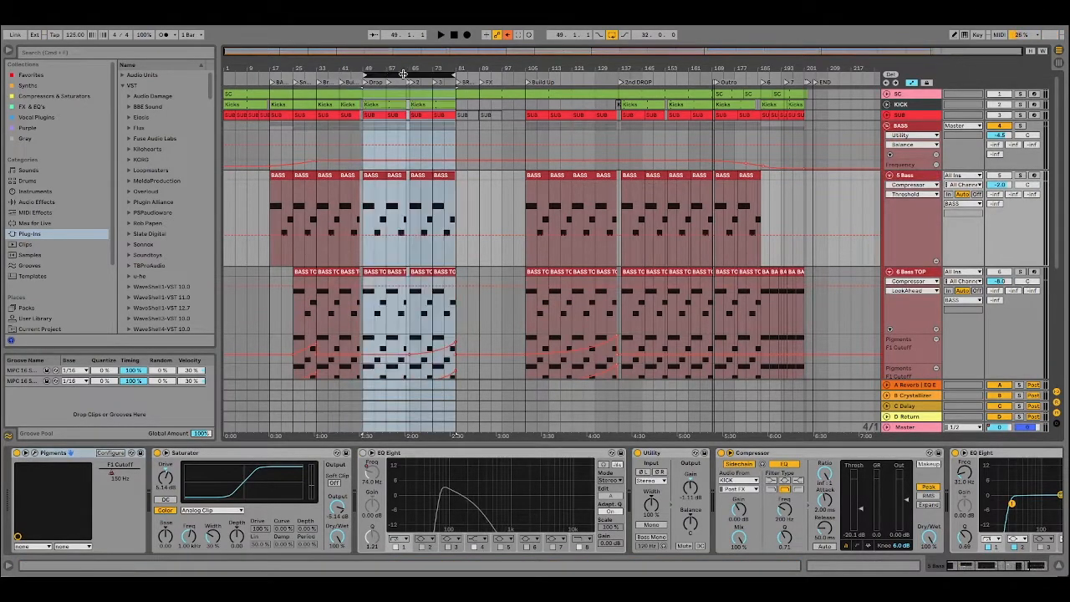
left_click(1021, 177)
left_click(913, 177)
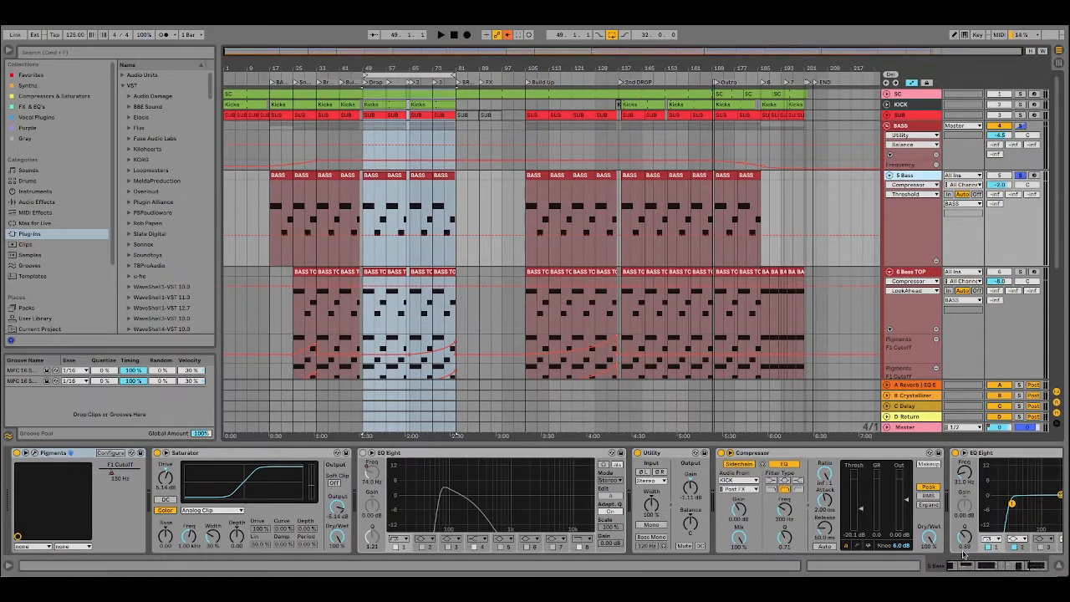
mouse_move(967, 565)
left_mouse_down()
mouse_move(996, 561)
mouse_move(971, 561)
left_mouse_up()
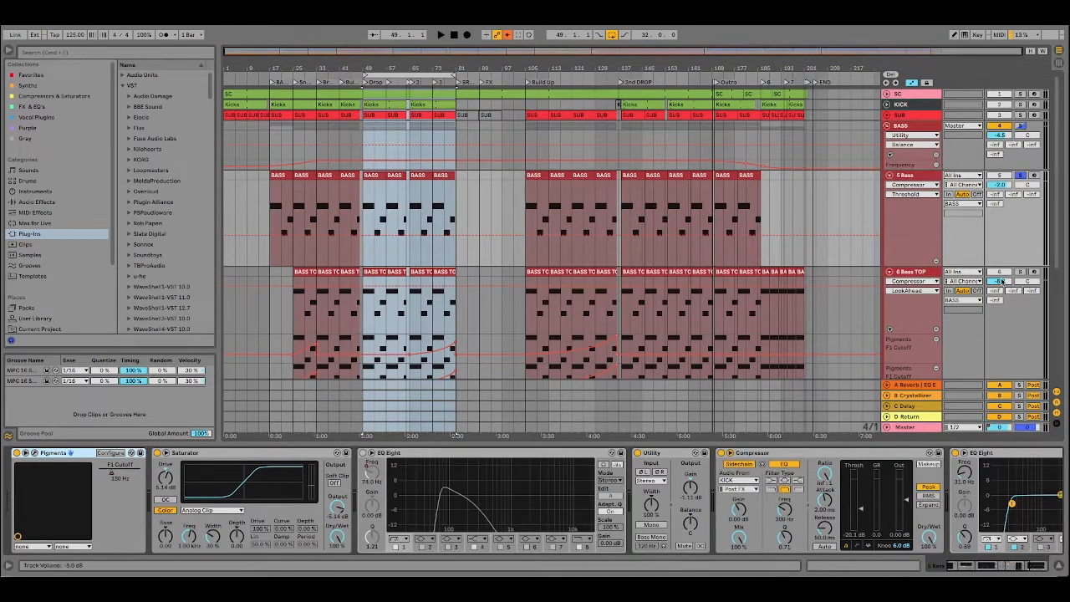
Inspect the 6 Bass TOP device chain, return to 5 Bass, and try the Mono option in its Utility device.
left_click(930, 271)
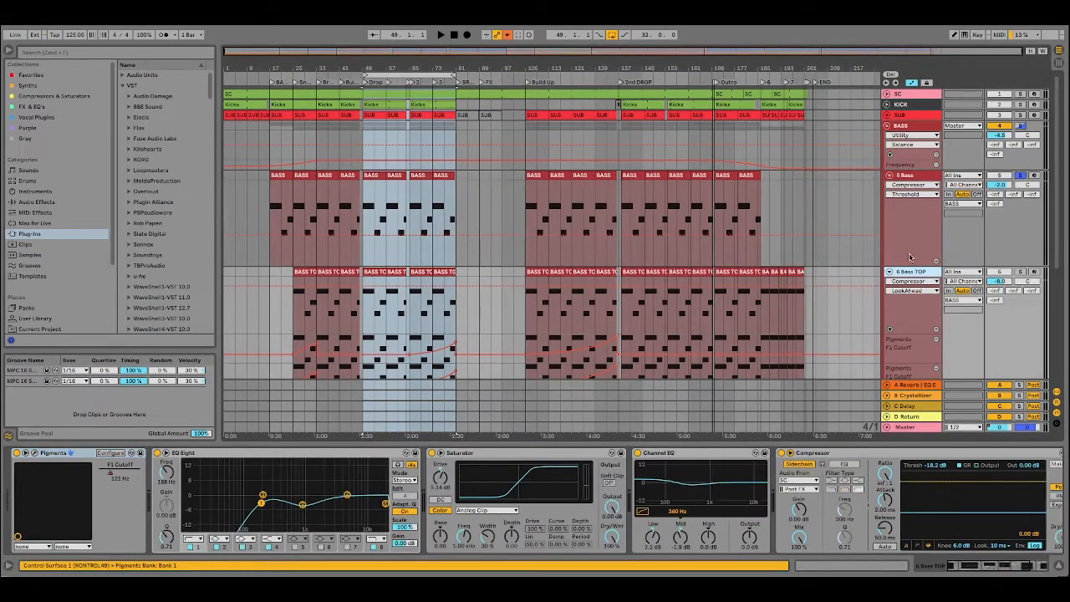
left_click(914, 175)
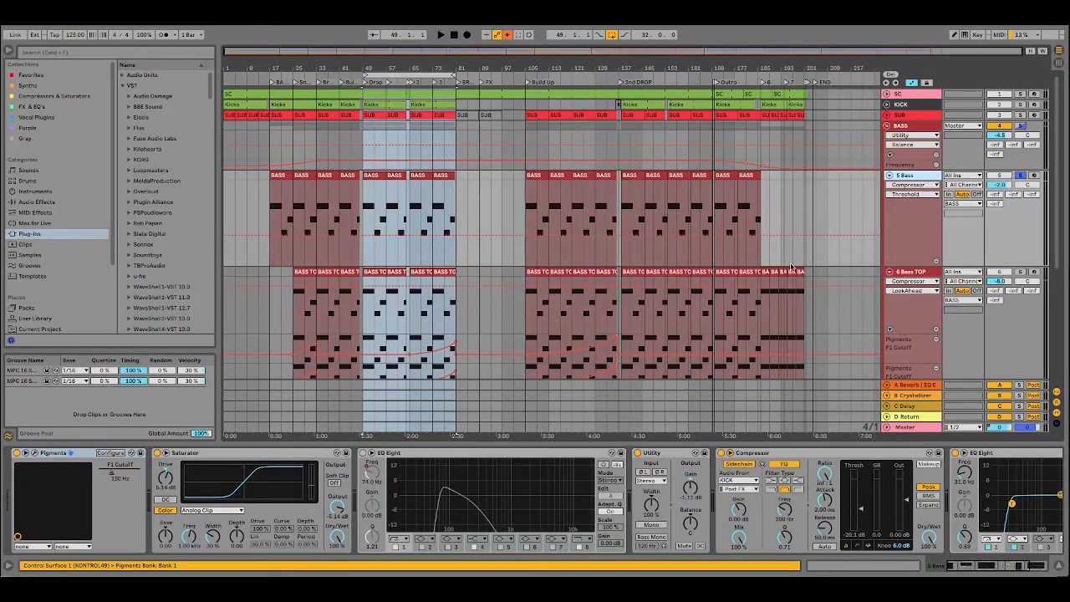
left_click(656, 525)
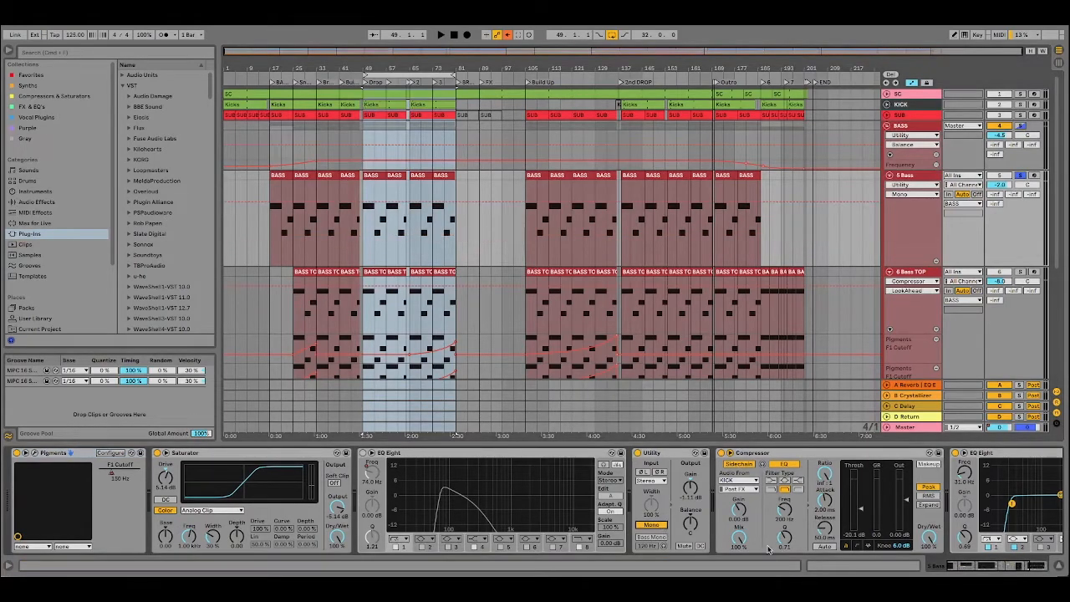
Inspect the Master track's device chain from start to end, and view the FabFilter Pro-Q 3 curve in its plug-in window.
scroll(714, 289, "down", 5)
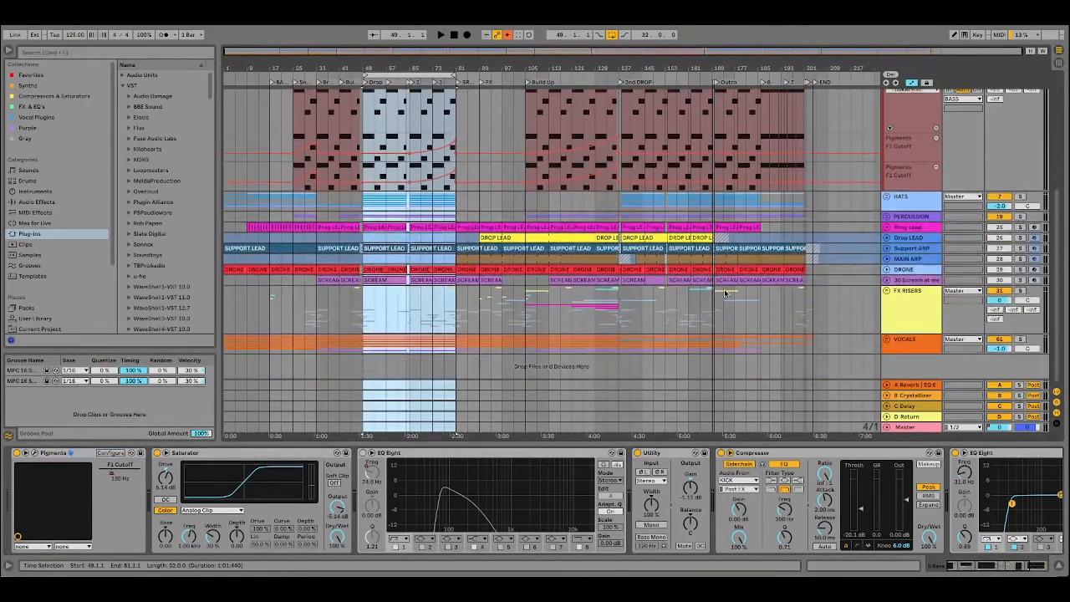
left_click(908, 427)
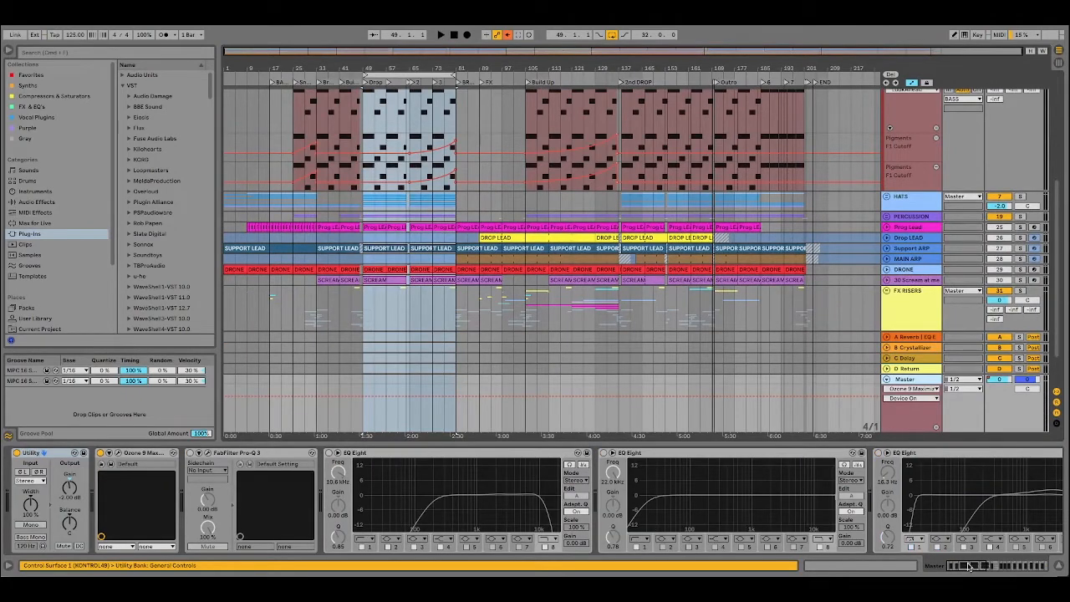
left_click_drag(969, 567, 1039, 555)
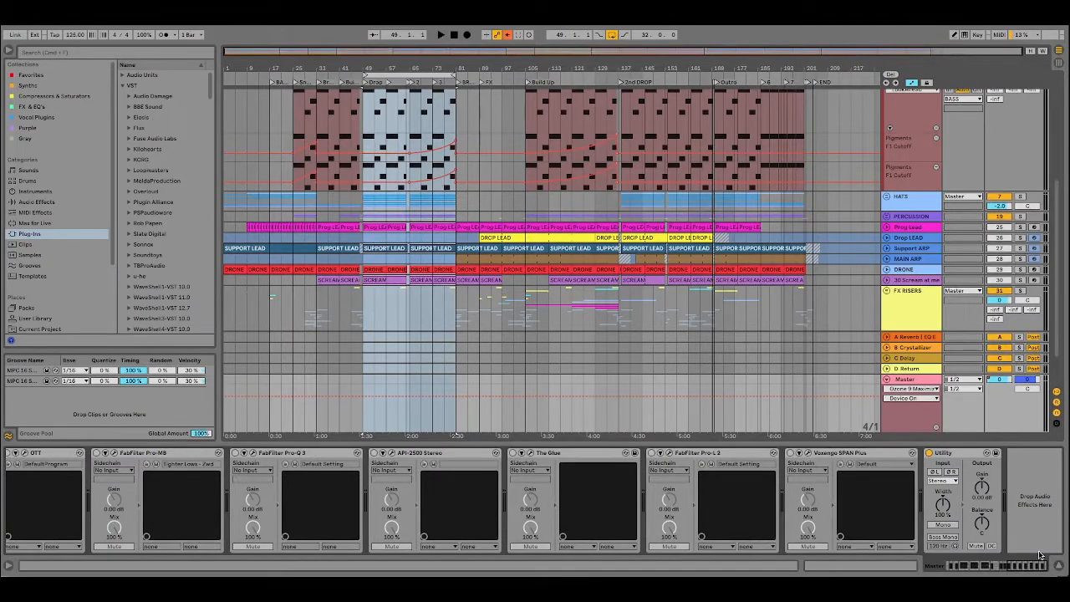
left_click_drag(1028, 559, 907, 567)
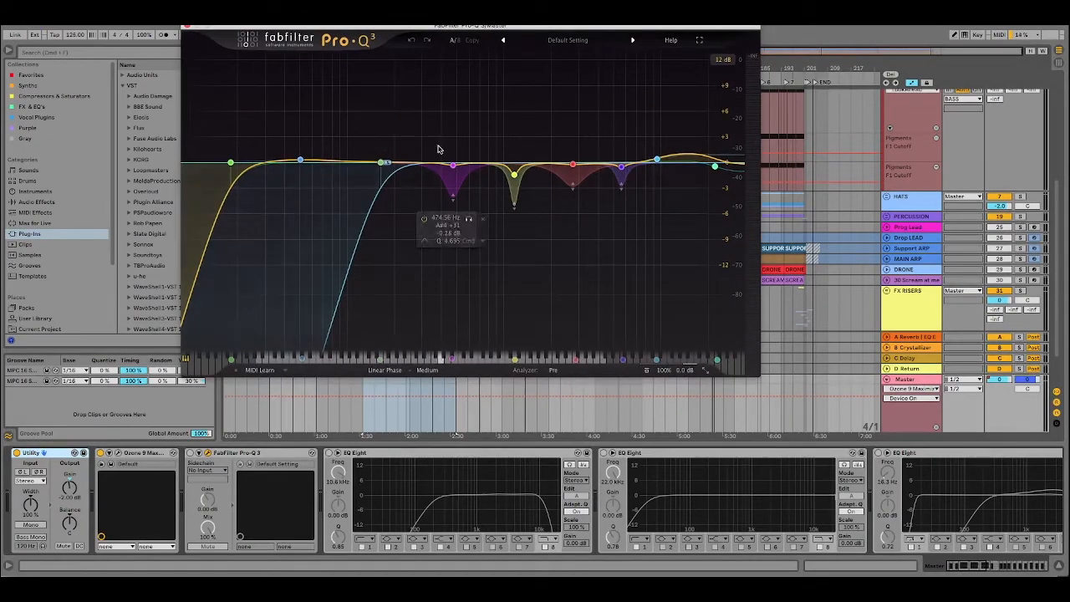
mouse_move(387, 167)
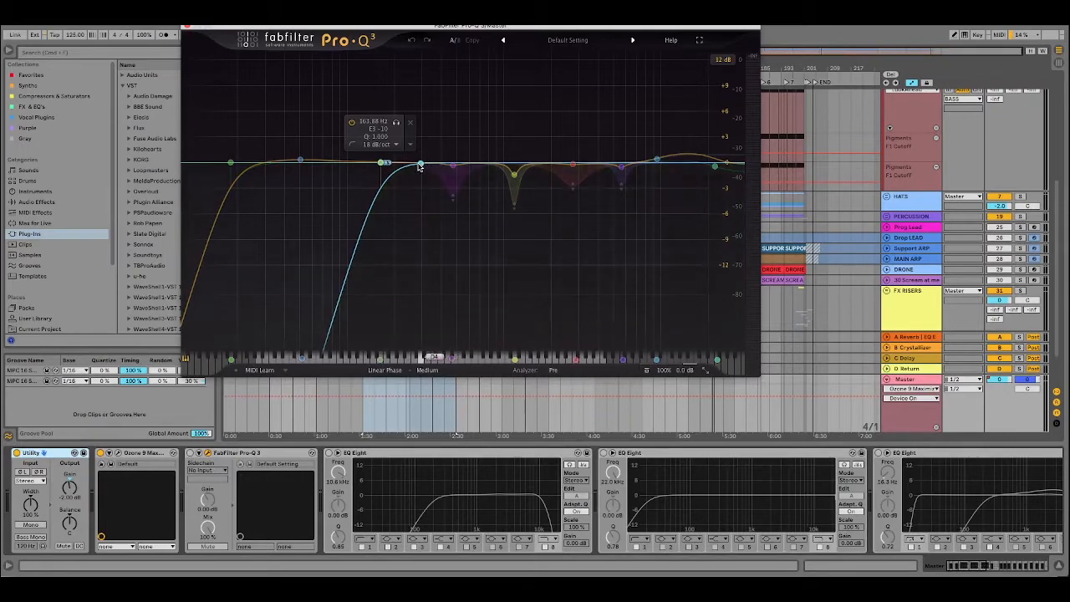
left_click(189, 29)
Return to the 5 Bass track, toggle Mono on and back off in its Utility device, and view the rest of its chain.
scroll(757, 245, "up", 8)
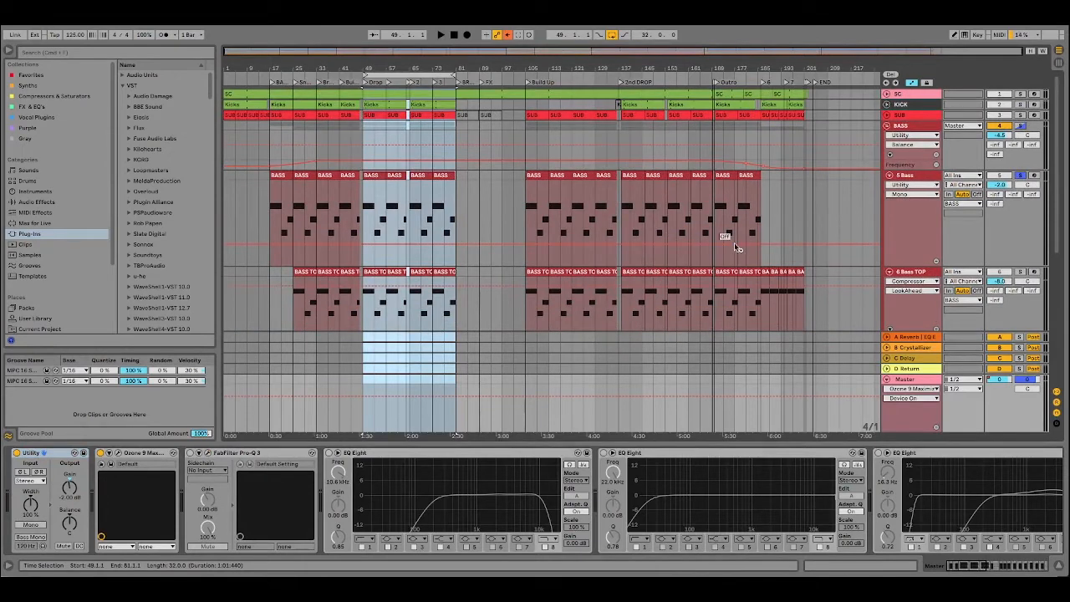
left_click(929, 177)
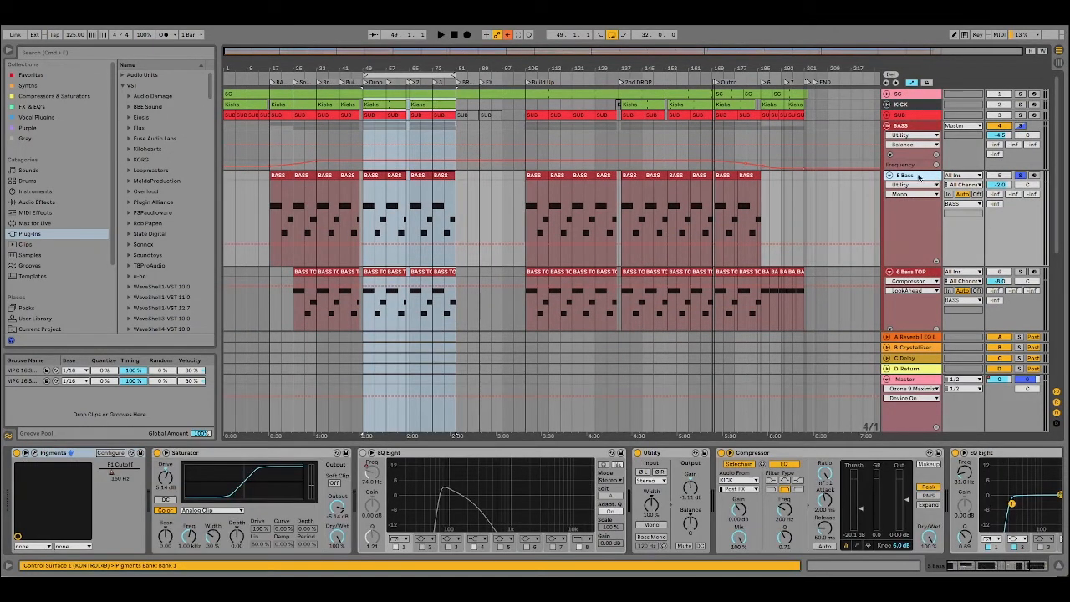
left_click(665, 524)
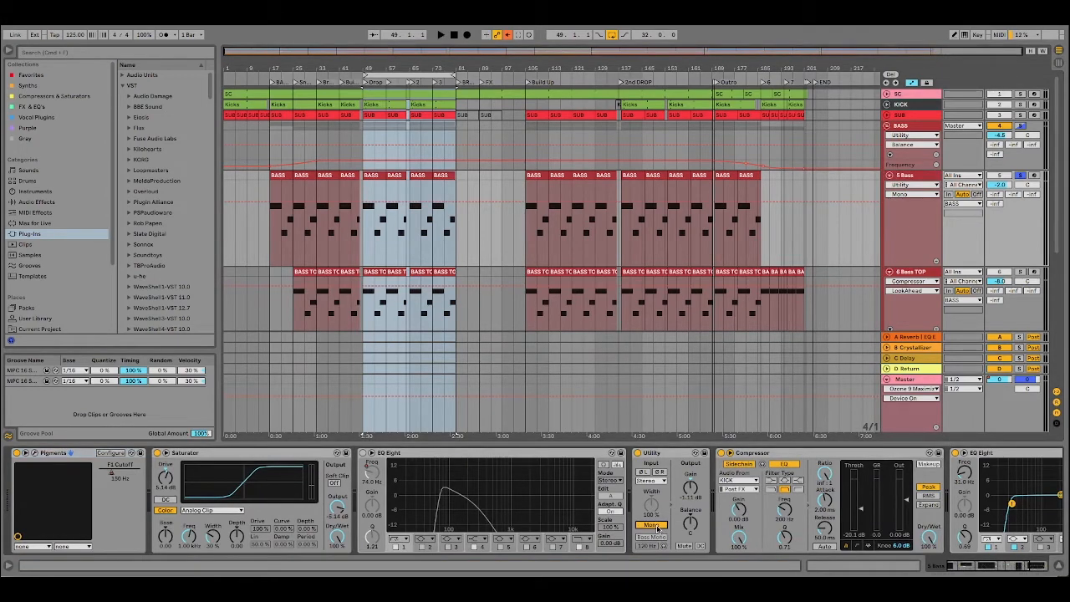
left_click(657, 528)
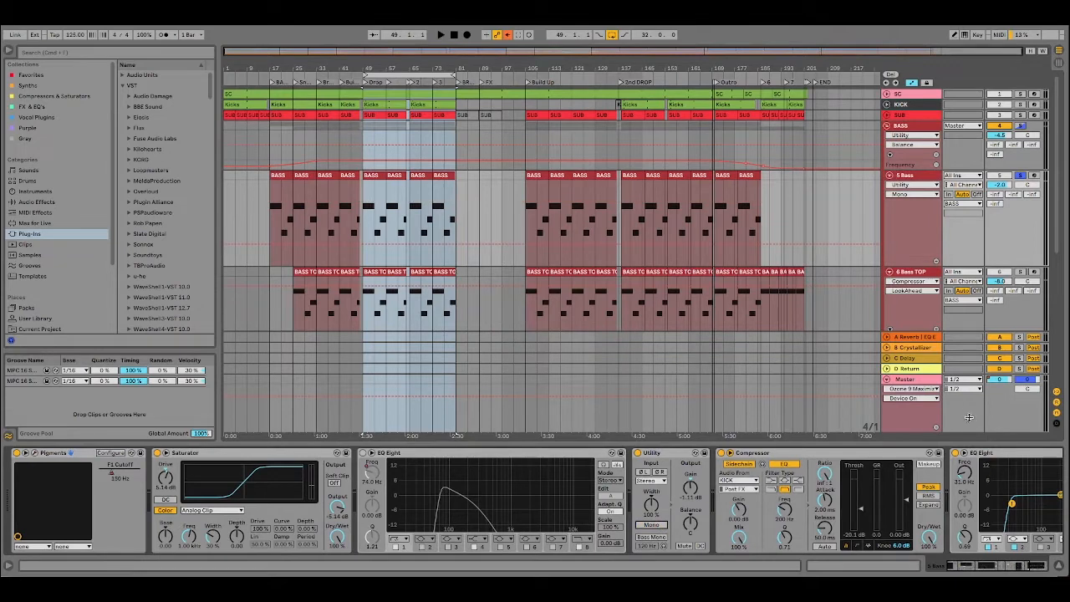
left_click(1000, 566)
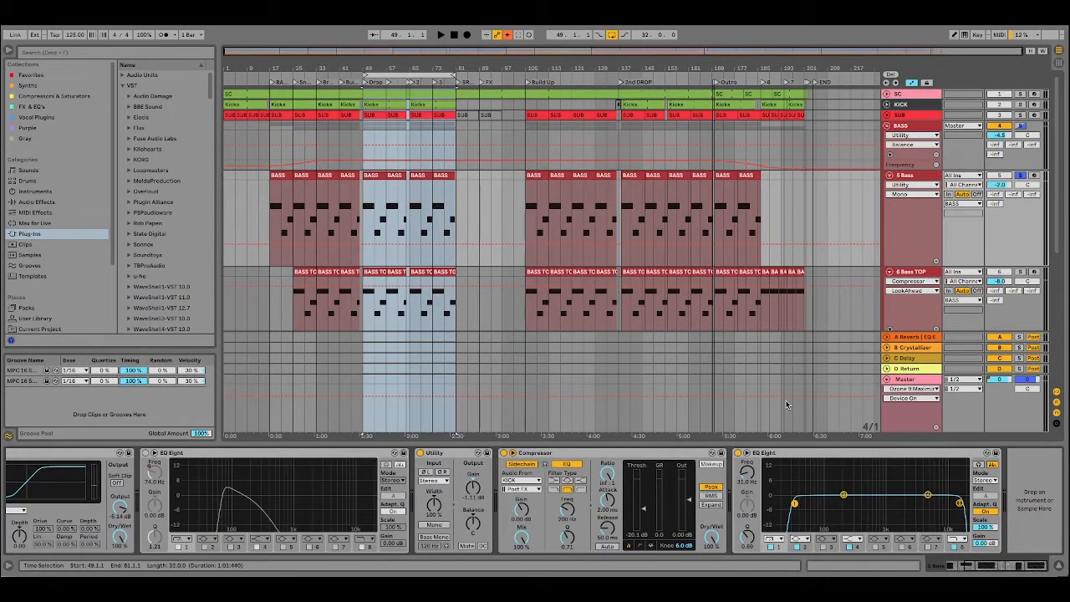
Inspect the BASS group's device chain through to its last Utility device, then unsolo and fold the group.
left_click(907, 127)
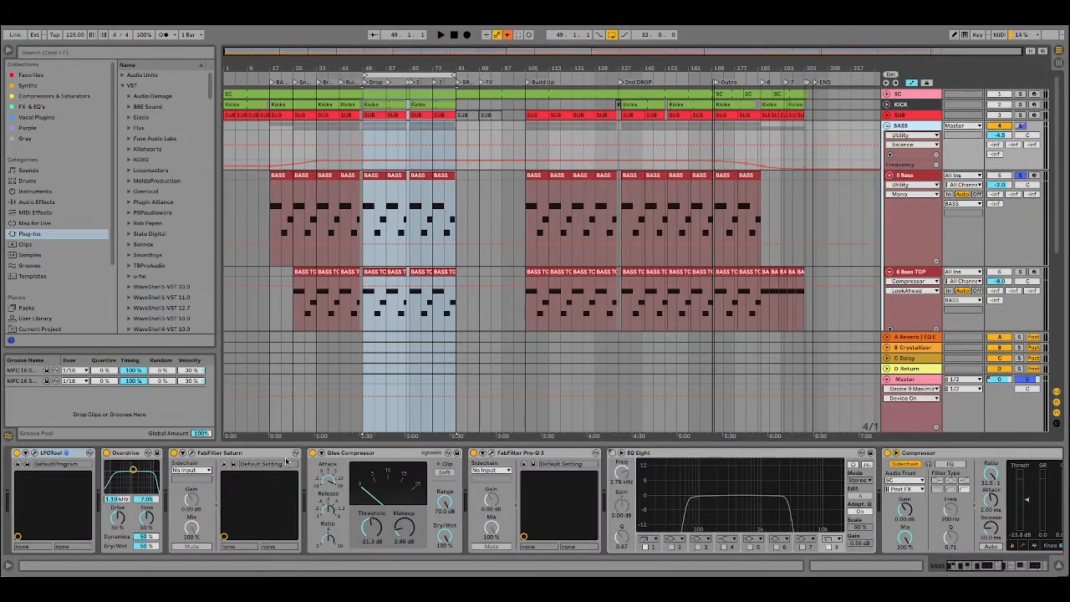
left_click(257, 458)
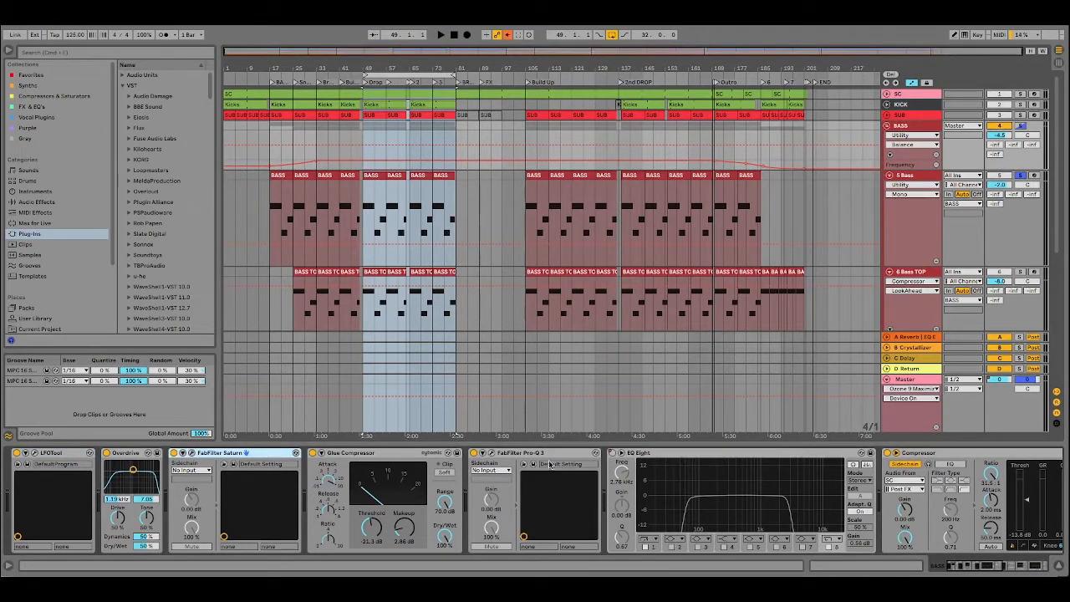
left_click_drag(977, 566, 1029, 563)
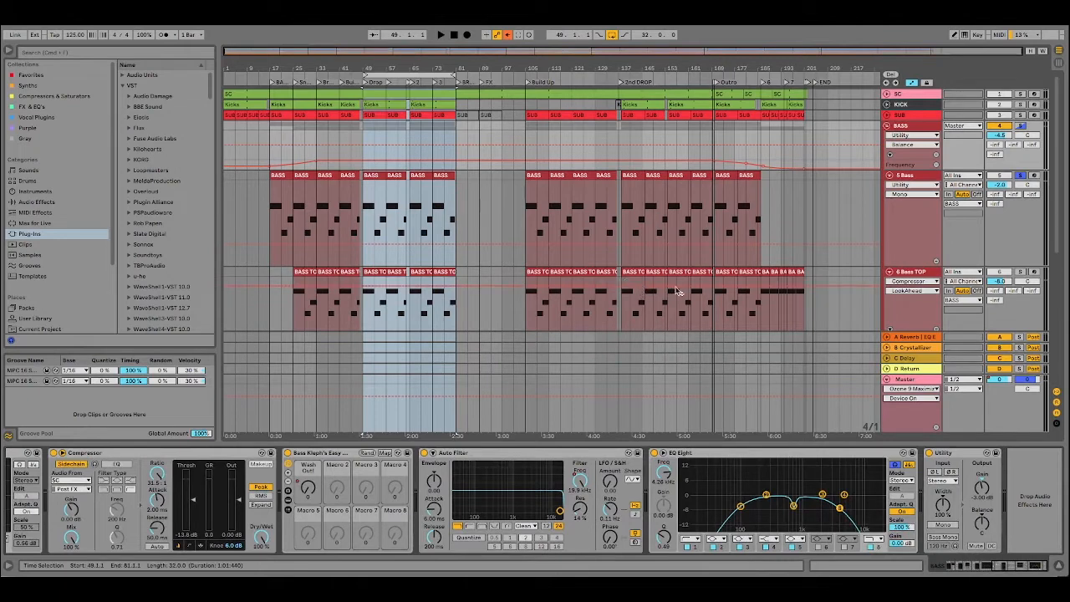
left_click(903, 130)
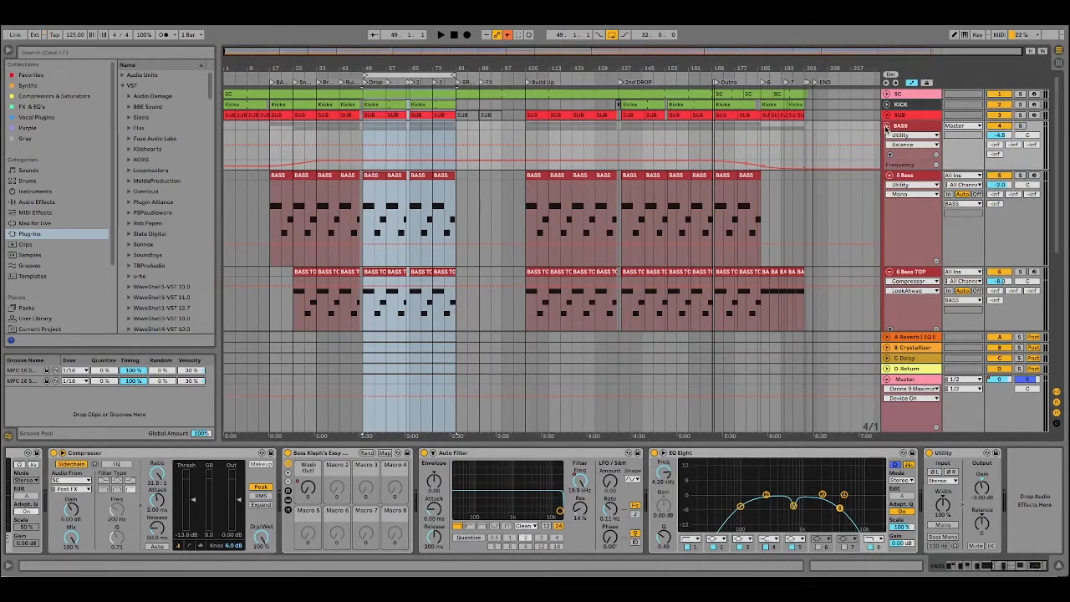
left_click(887, 126)
Unfold the SUB track with its device chain shown, and shorten the loop to the 16 bars starting at bar 49.
left_click(900, 115)
left_click(886, 115)
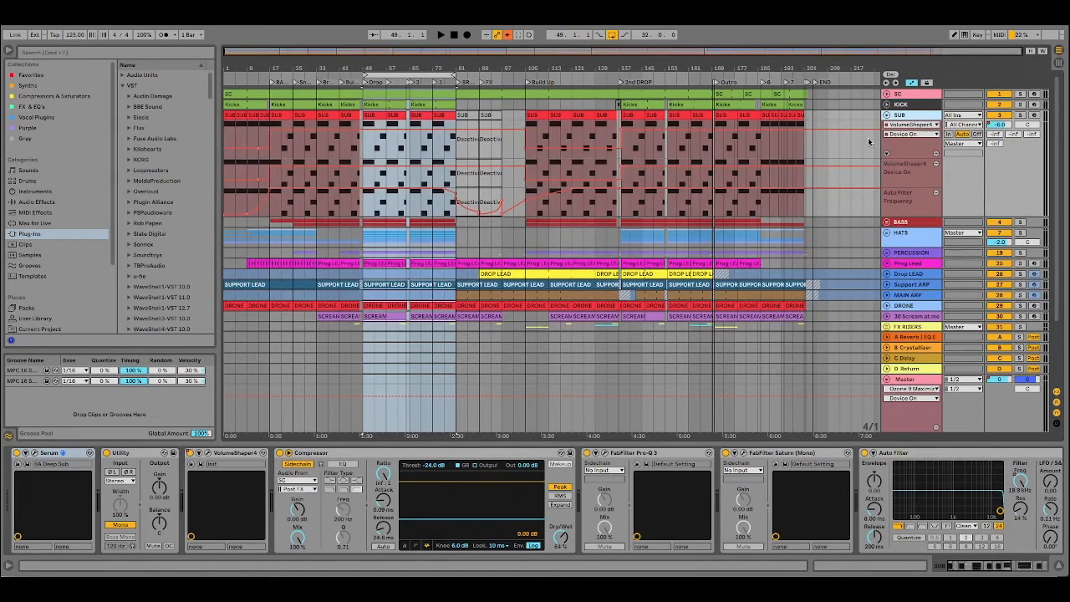
left_click(887, 222)
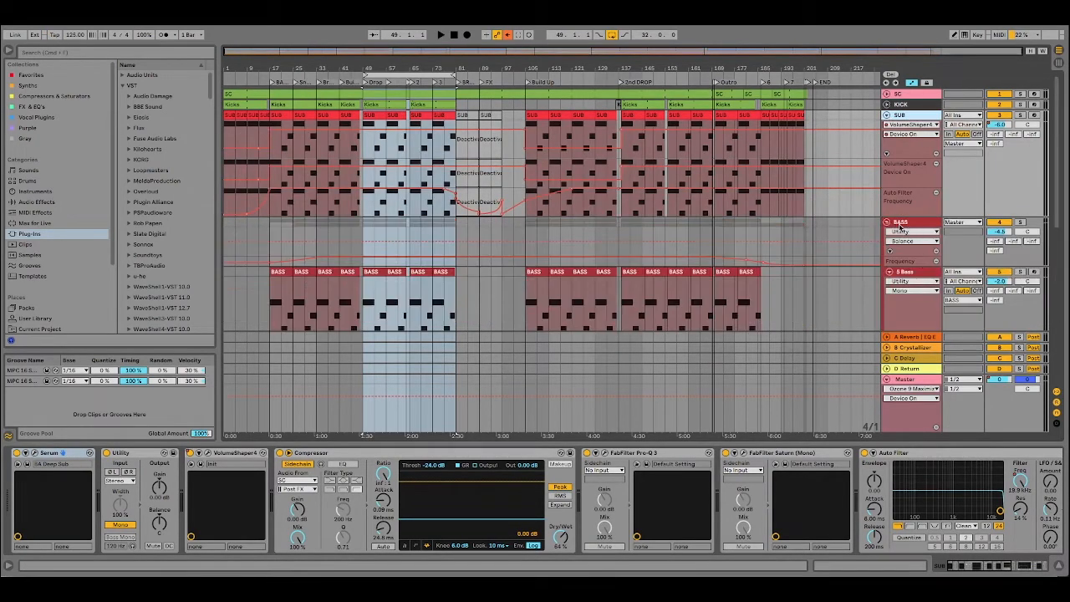
left_click(886, 222)
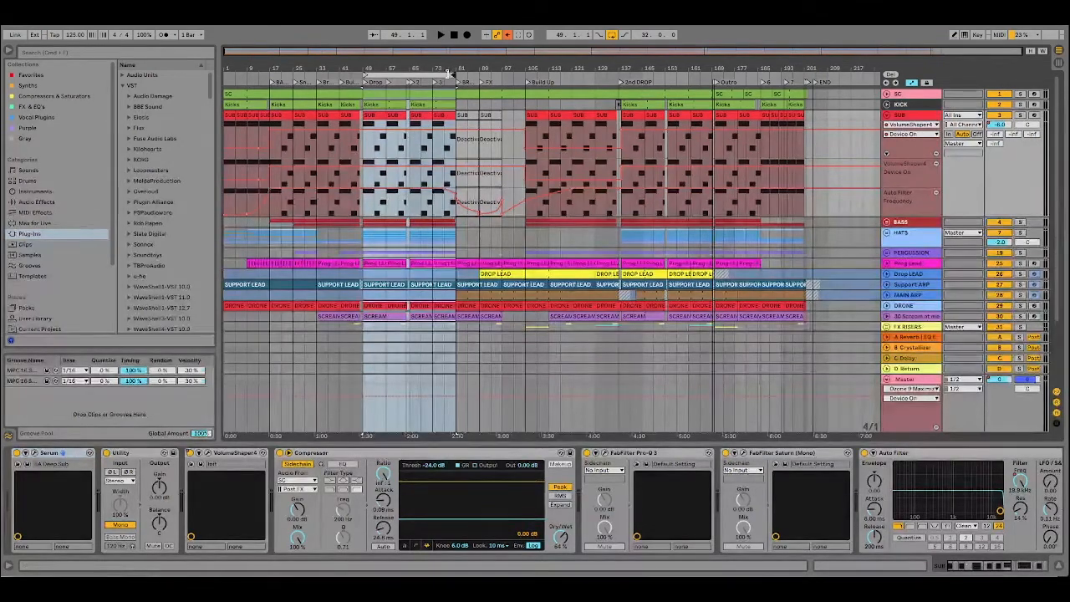
left_click_drag(455, 76, 408, 77)
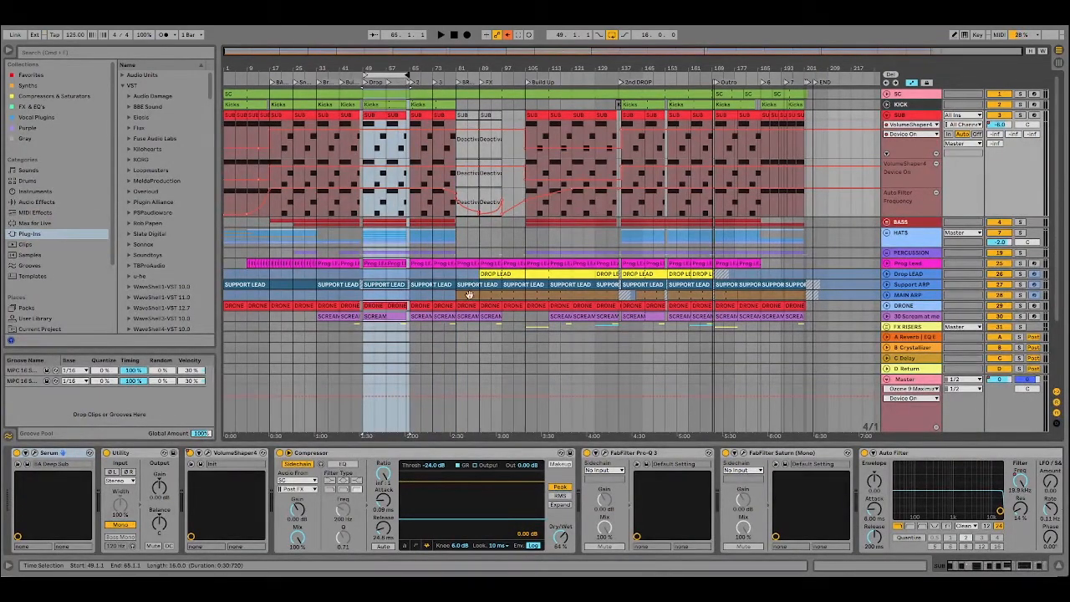
Fold the SUB track, unfold and solo the KICK track, and play it briefly from bar 49 before stopping.
left_click(886, 115)
left_click(901, 105)
left_click(887, 104)
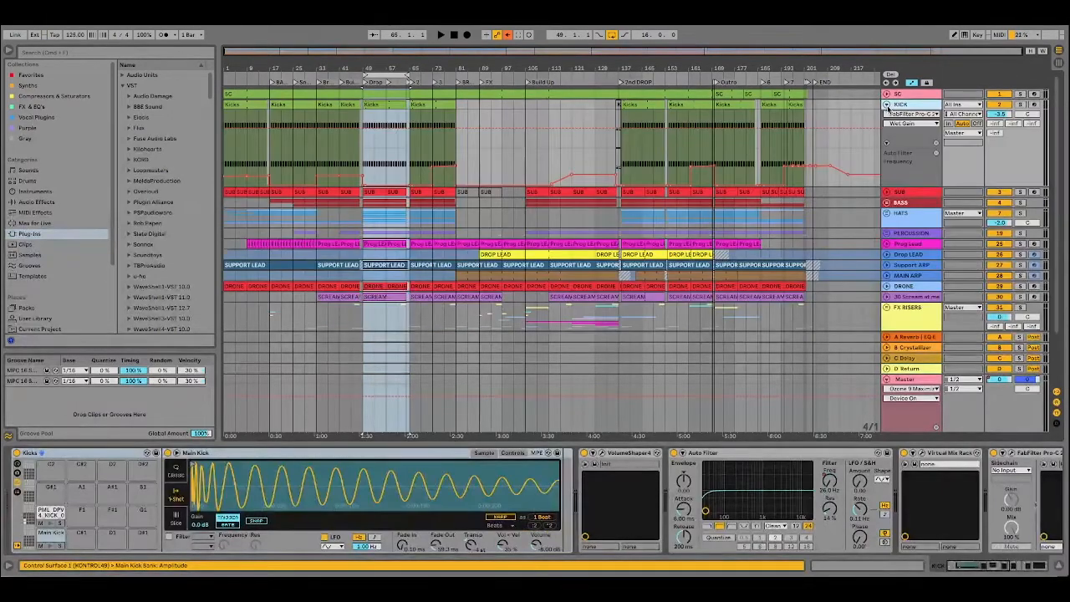
left_click(1019, 104)
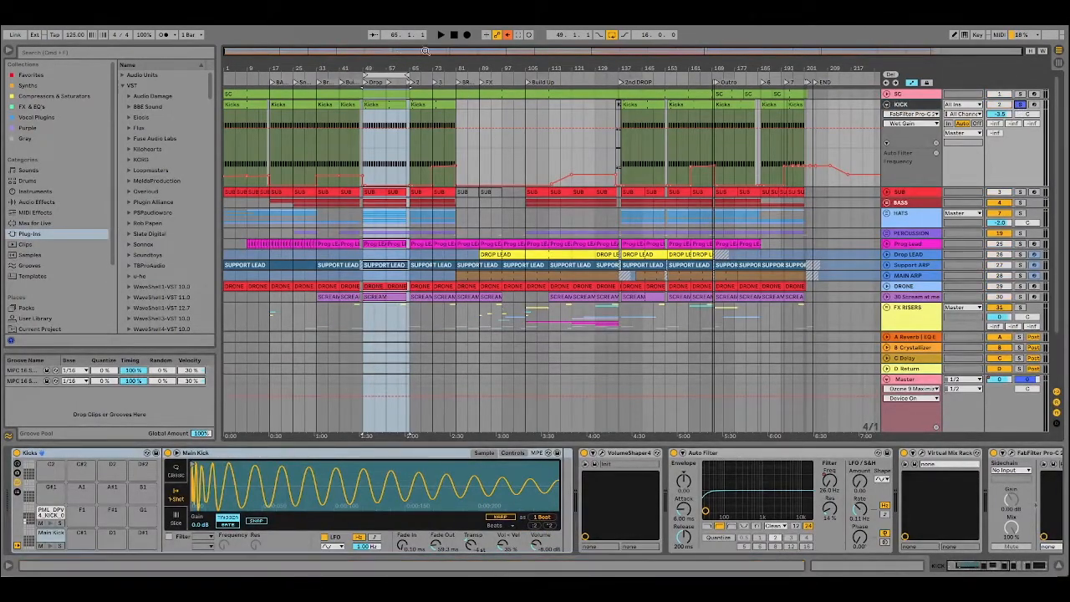
left_click(439, 36)
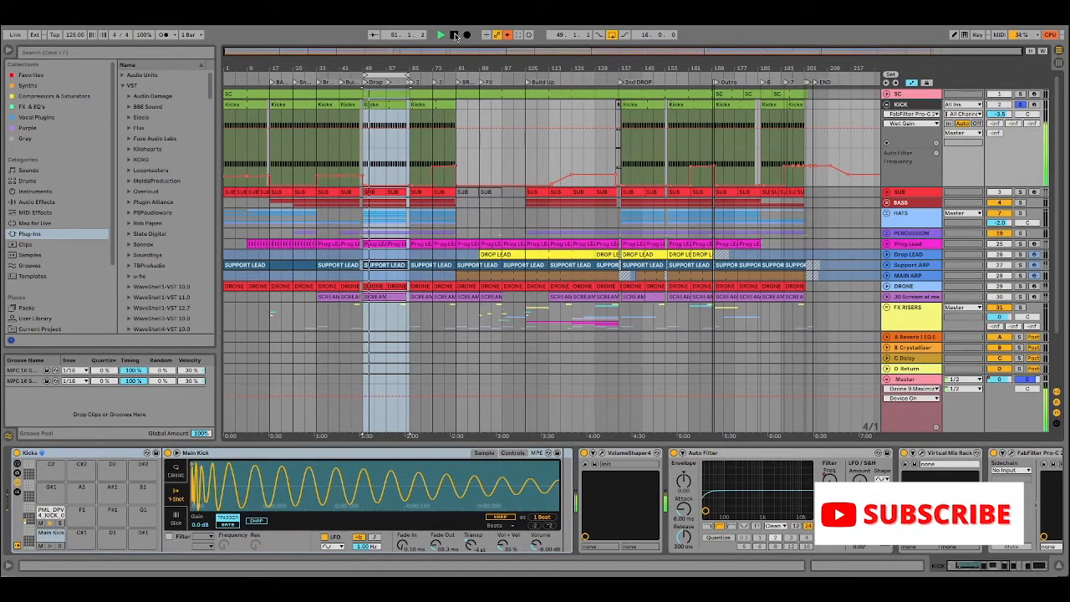
left_click(456, 37)
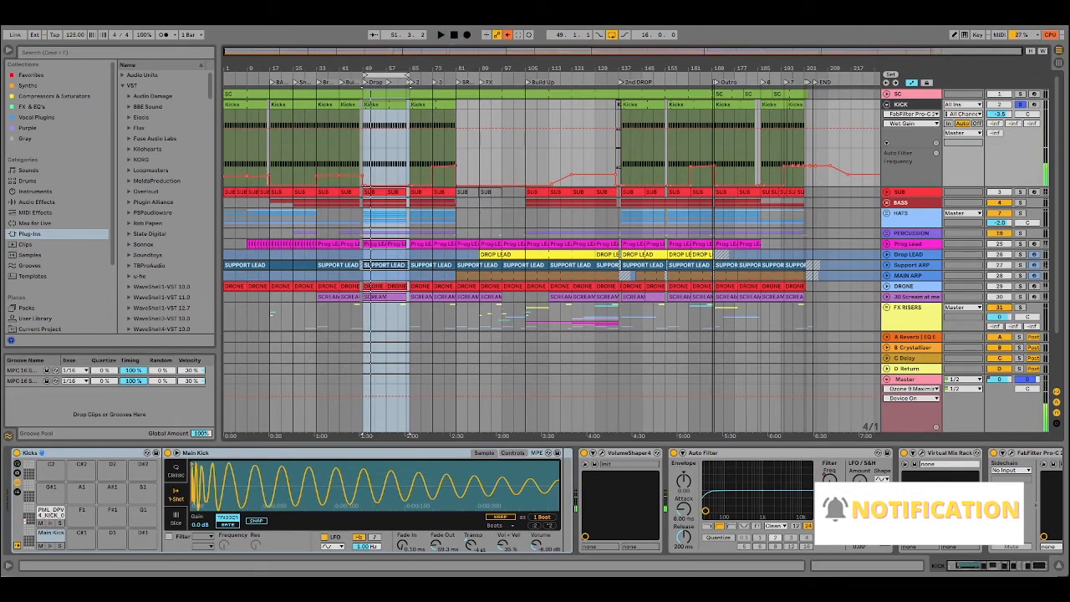
Look through the KICK track's device chain, viewing the Virtual Mix Rack plug-in window, and return to the chain's start.
left_click(995, 571)
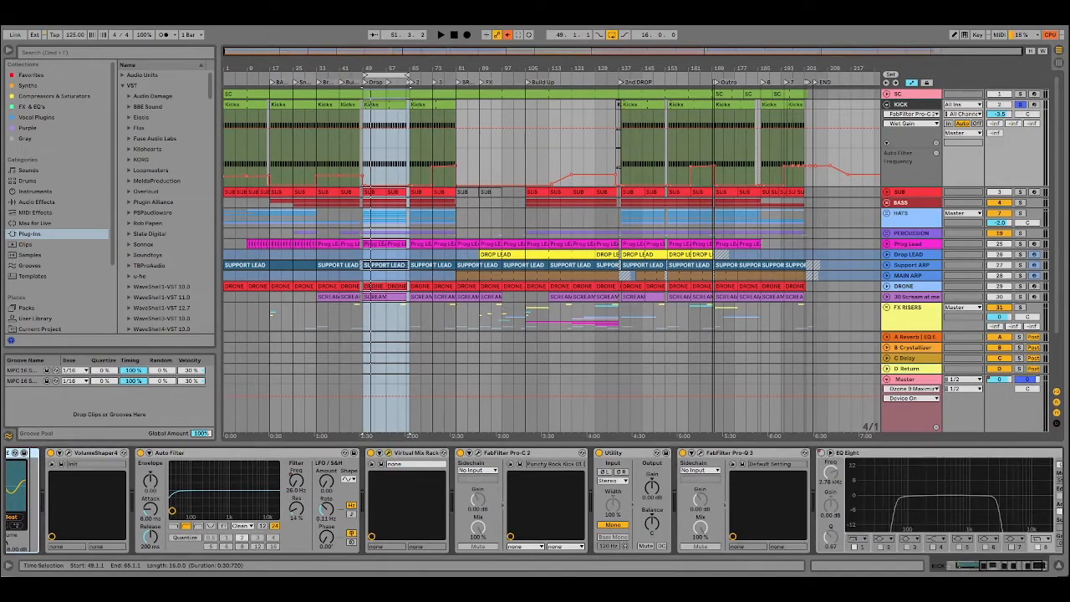
left_click(388, 453)
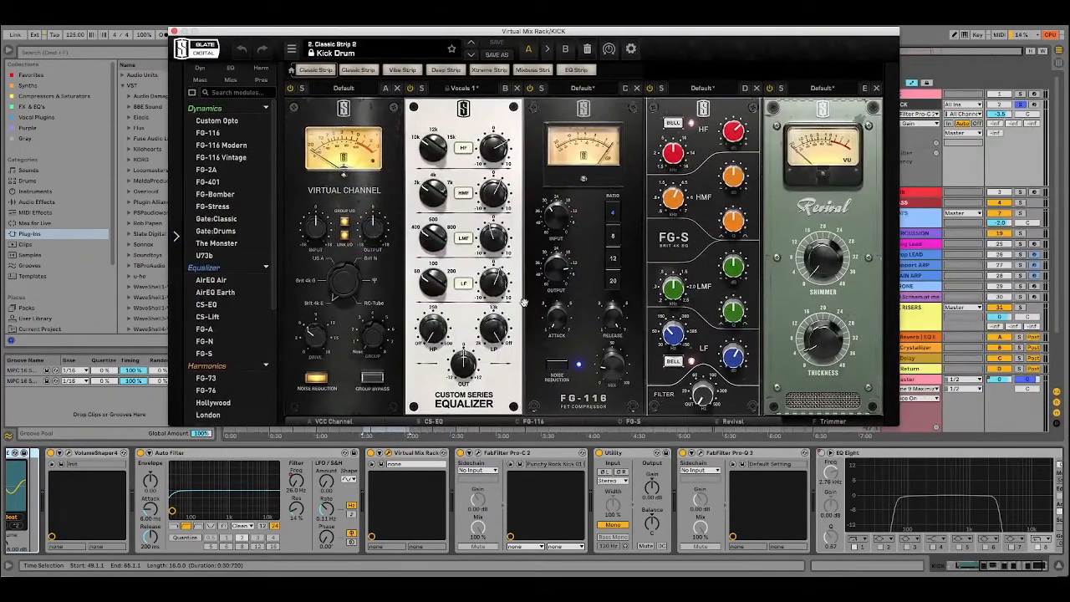
left_click(173, 31)
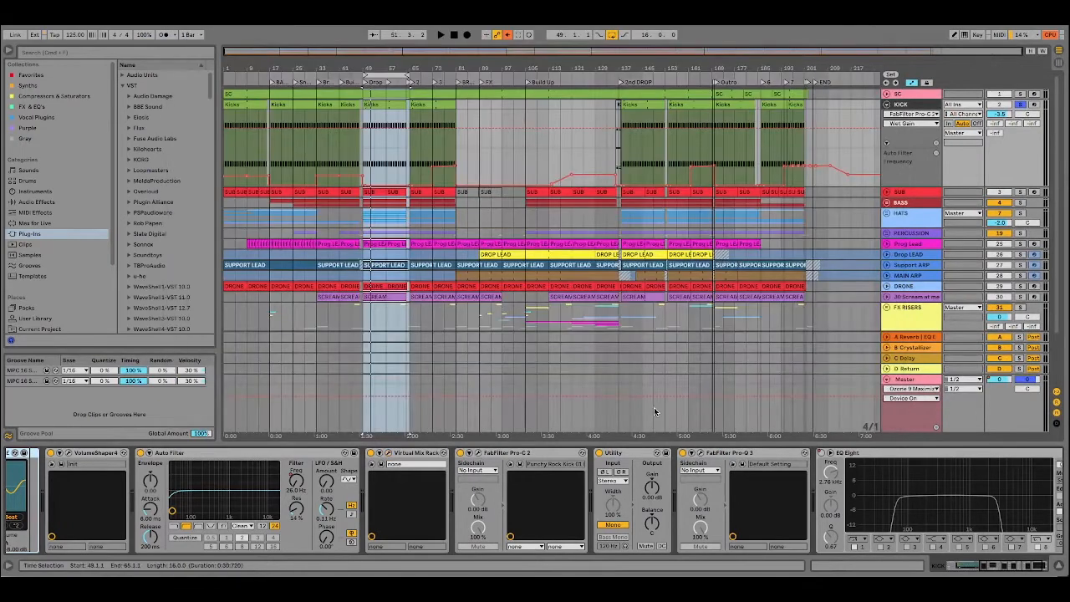
left_click(992, 571)
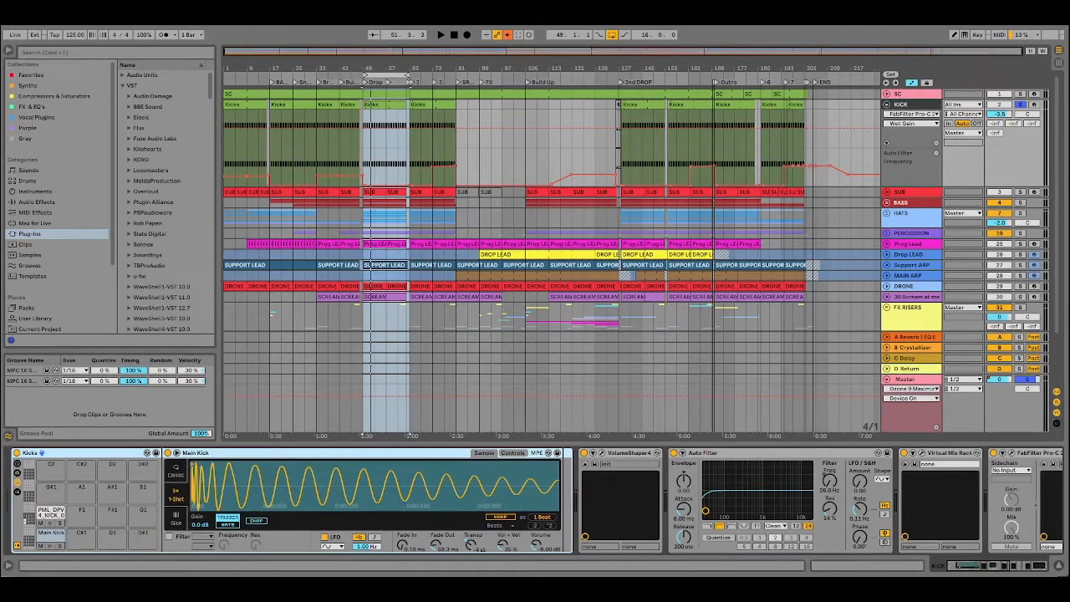
Move the loop start to bar 33, unsolo the KICK track, and extend the loop to 24 bars.
left_click_drag(381, 73, 336, 74)
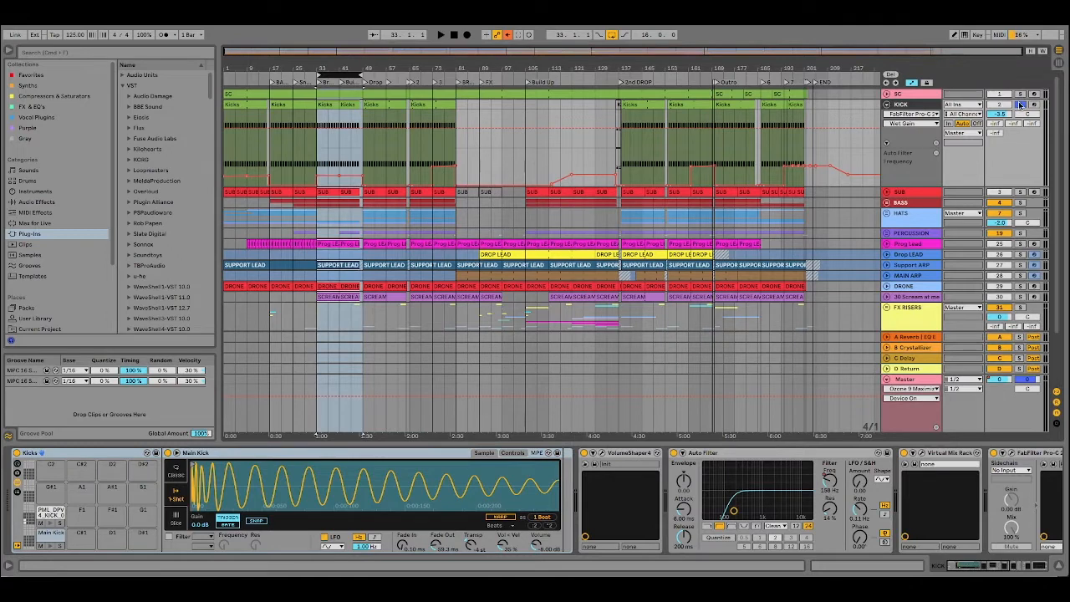
left_click(1020, 104)
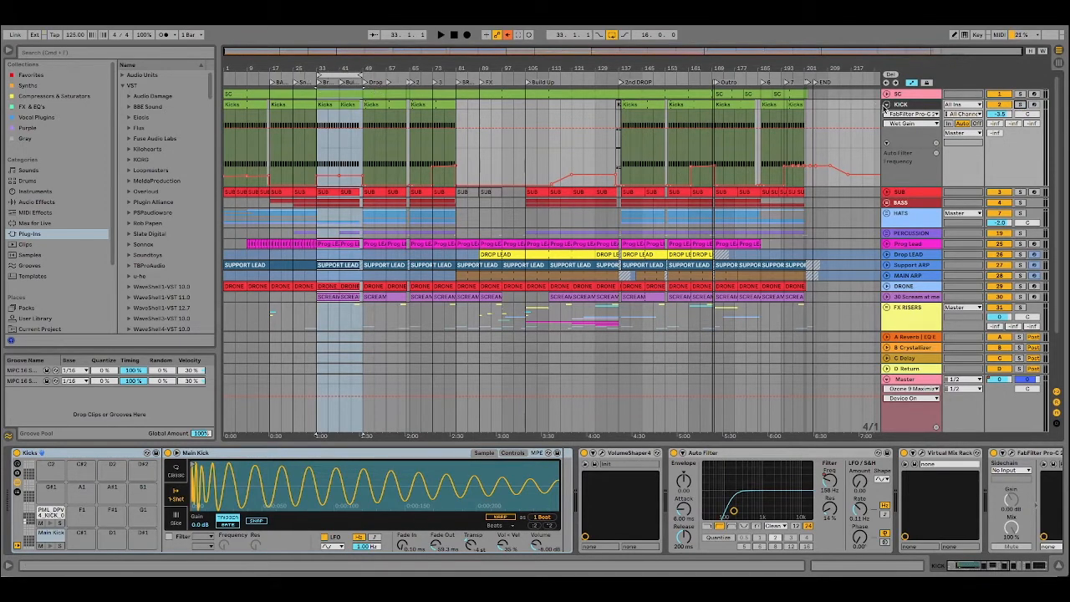
left_click_drag(360, 76, 383, 76)
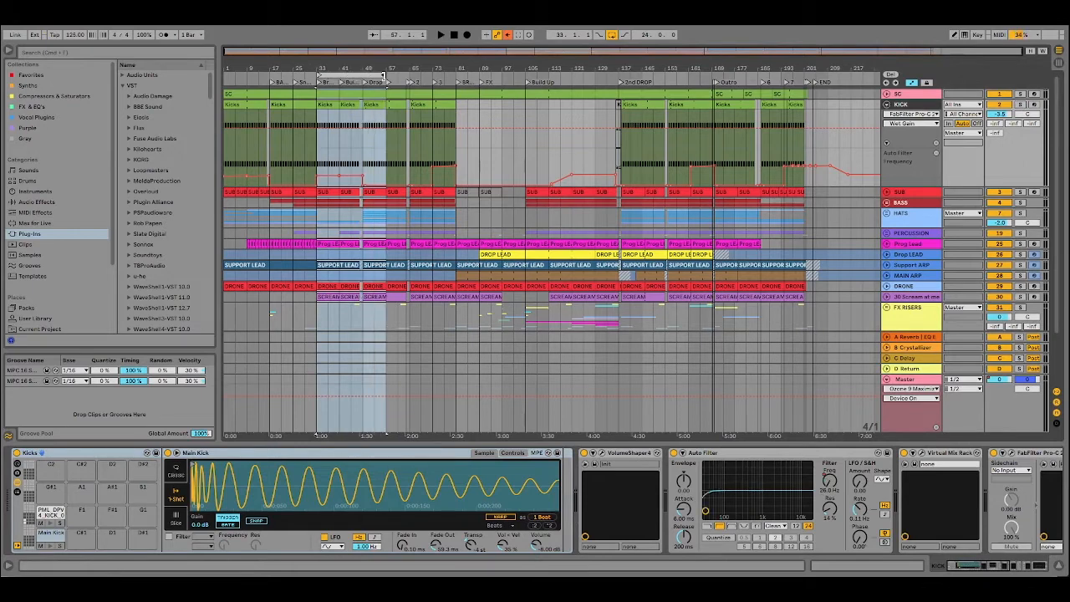
Play the full mix leading into the drop, extend the loop to 32 bars, then stop and return to bar 1.
left_click(306, 76)
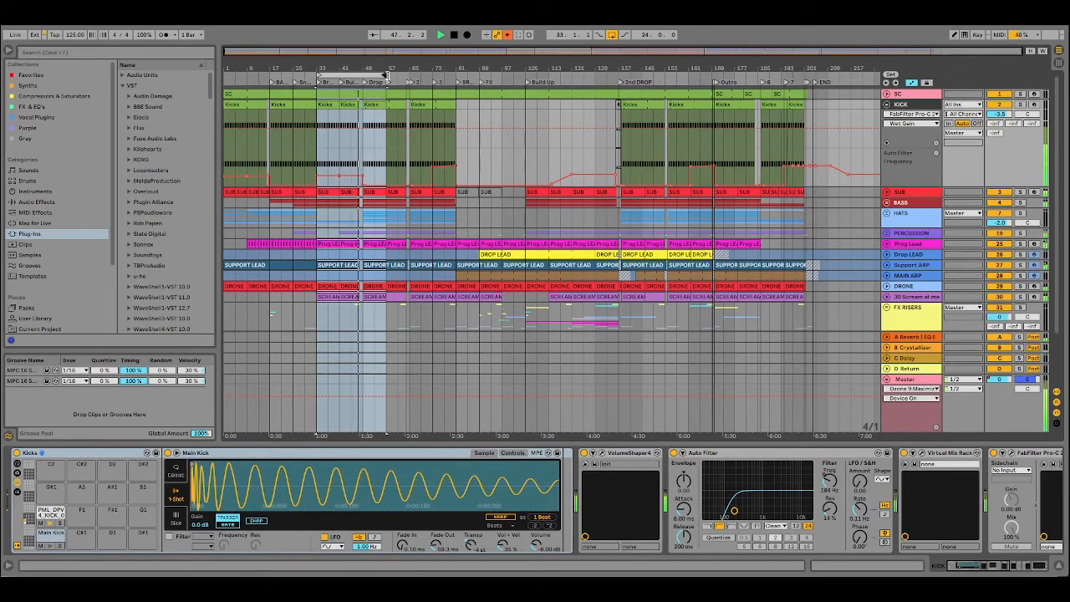
left_click_drag(385, 76, 408, 76)
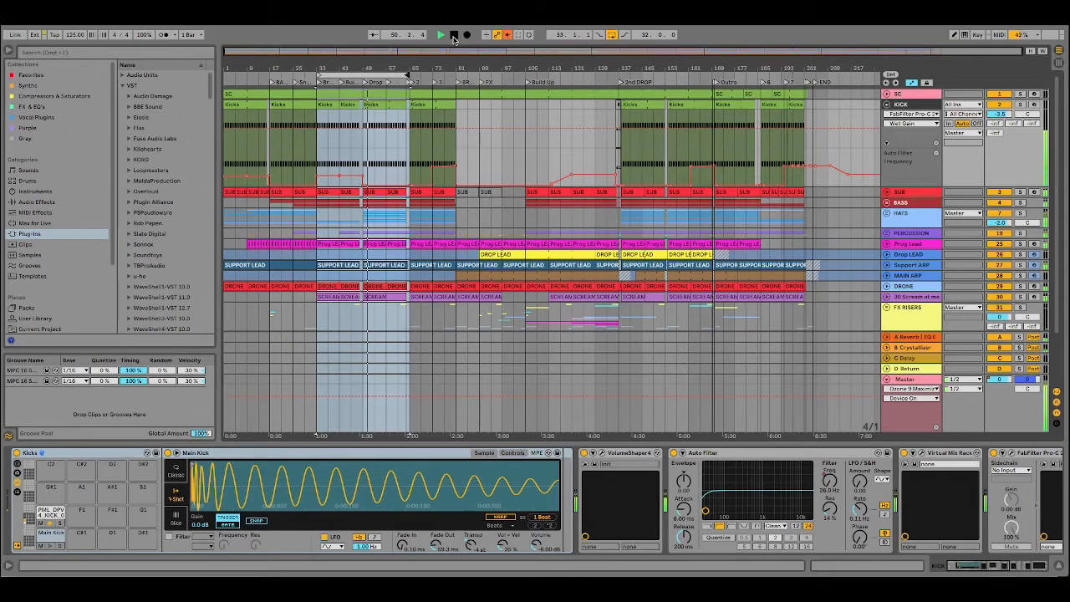
left_click(453, 36)
left_click(454, 36)
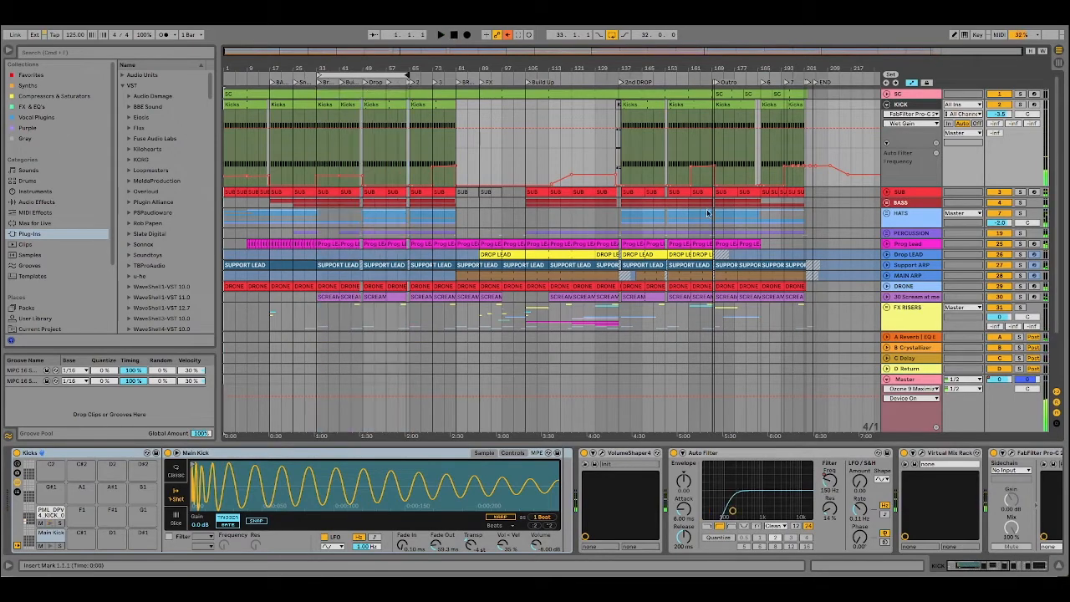
Select the Drop LEAD track to show its devices, and unfold the Support ARP track with its Track Volume automation.
left_click(901, 254)
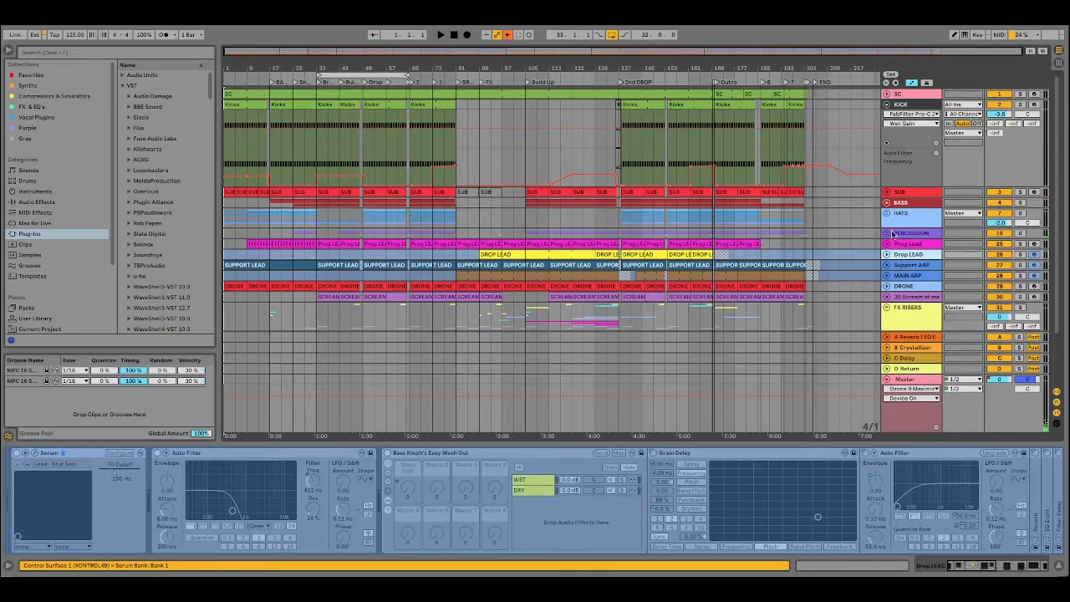
scroll(892, 234, "down", 3)
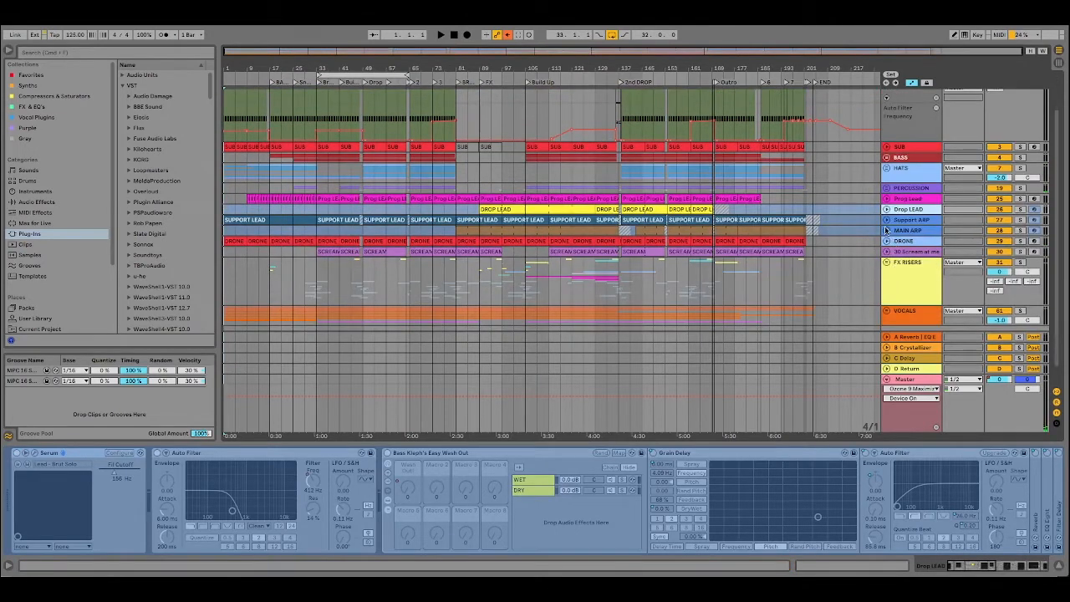
left_click(885, 220)
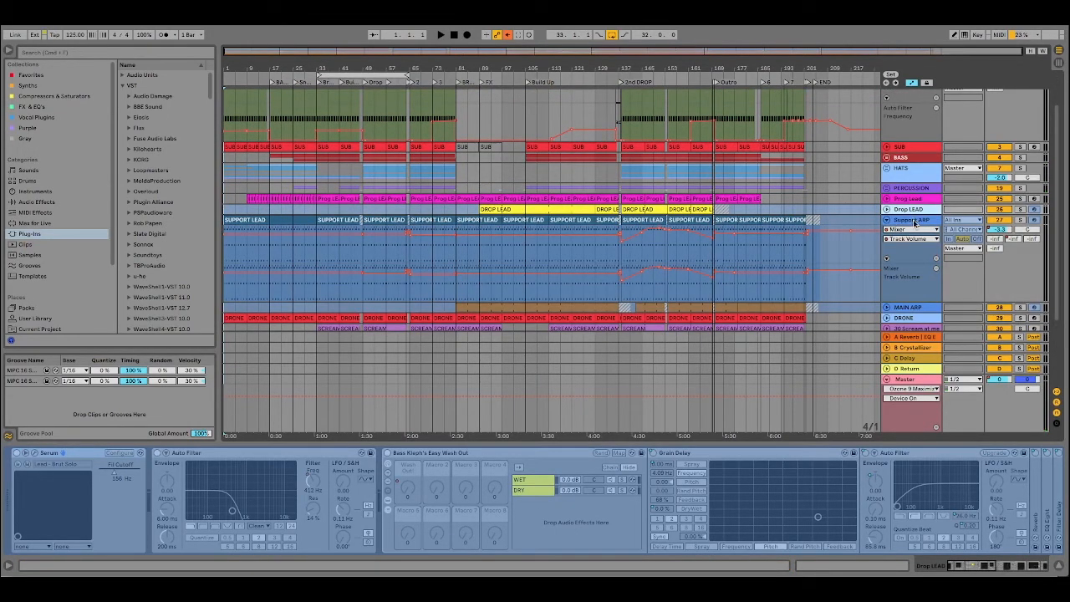
Show the Prog Lead track's devices and fold the Support ARP track.
left_click(914, 221)
left_click(912, 210)
left_click(908, 200)
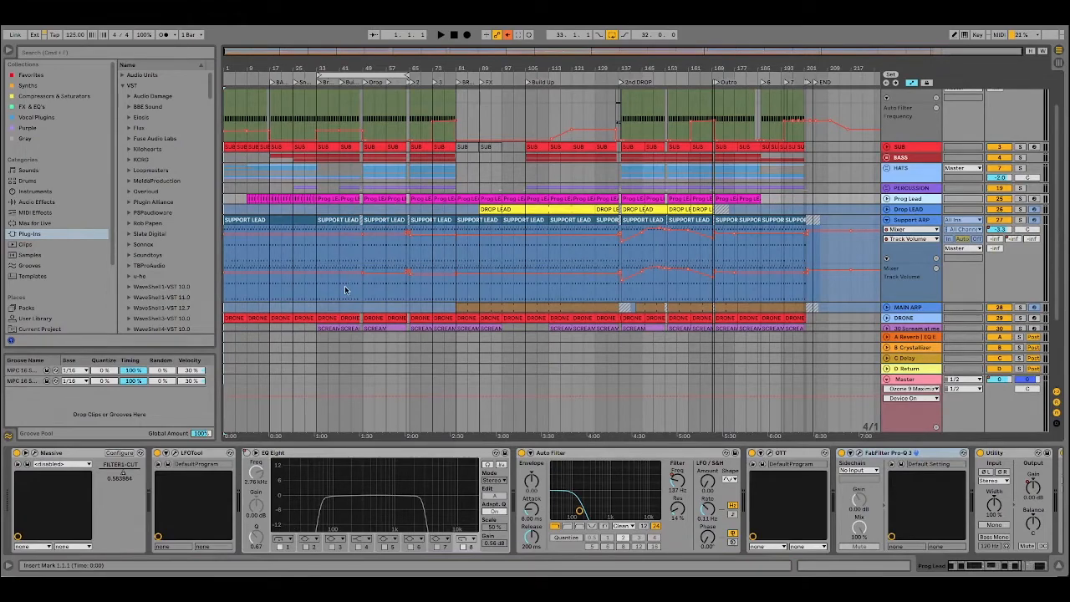
scroll(345, 274, "down", 3)
scroll(344, 271, "up", 5)
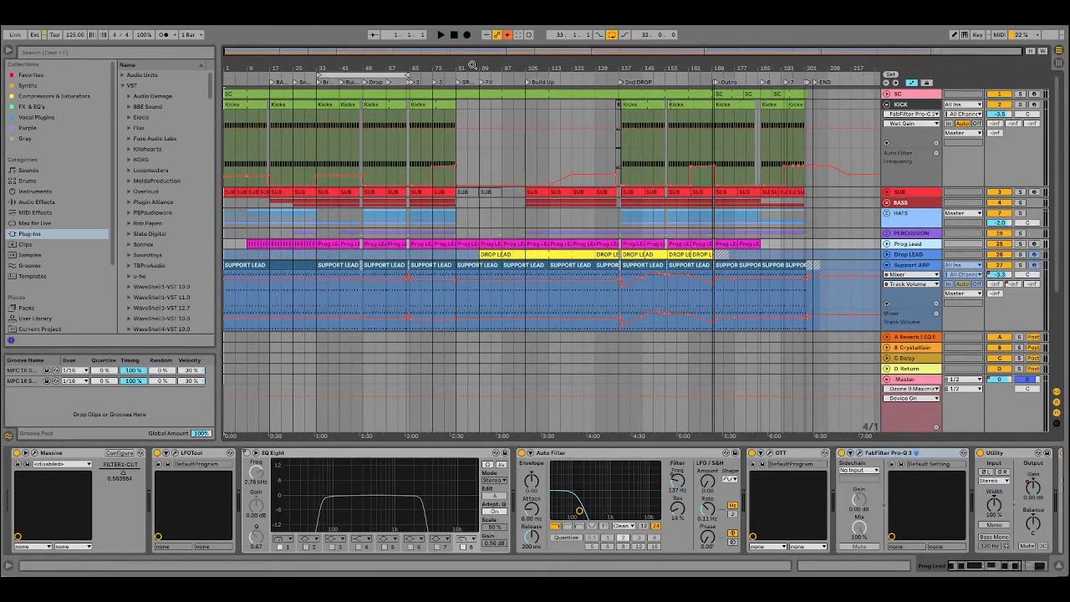
left_click_drag(472, 64, 473, 71)
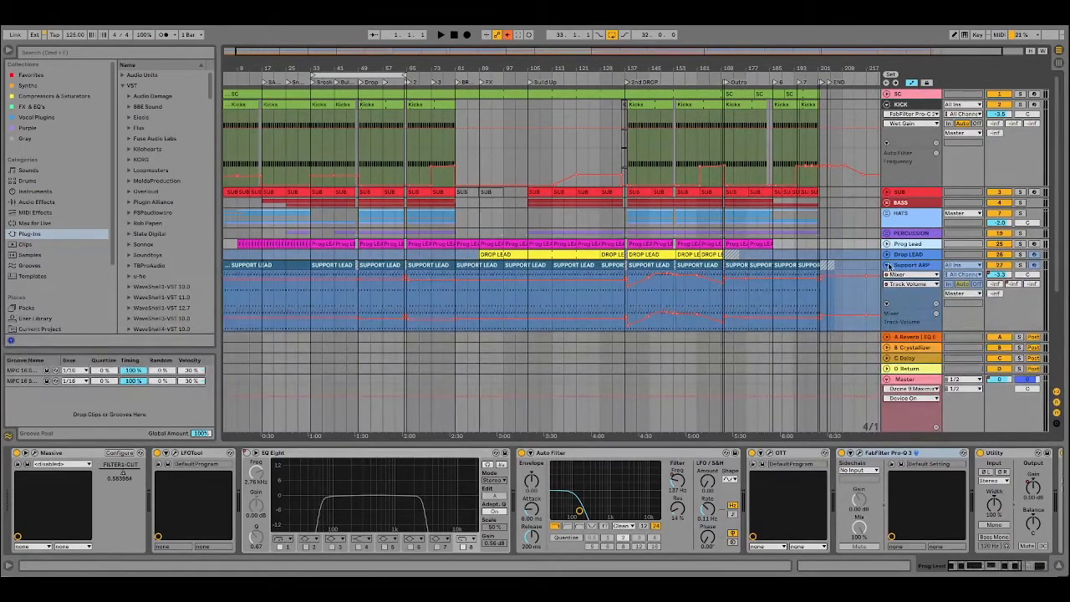
left_click(887, 266)
Switch on the Voxengo MSED device in the Master track's chain and display its SidGain automation.
scroll(887, 267, "down", 2)
left_click(903, 381)
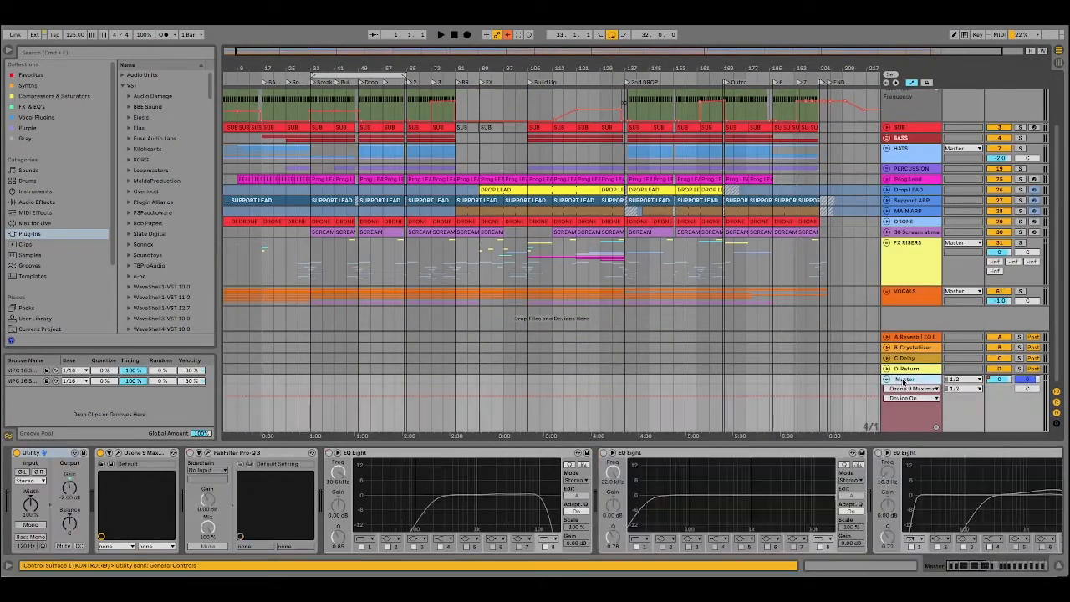
left_click_drag(979, 565, 1013, 562)
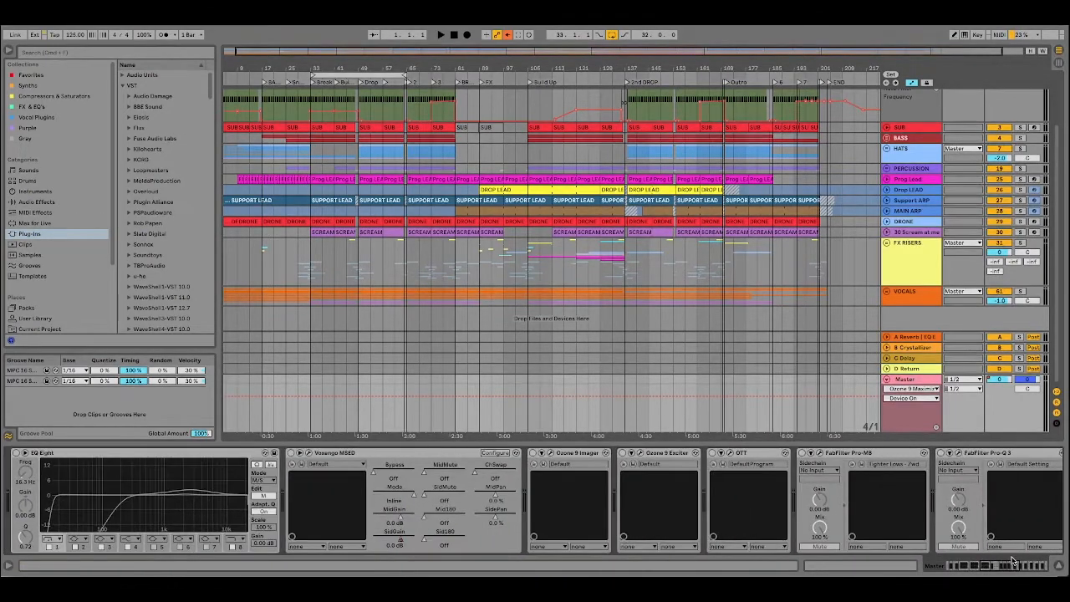
left_click(291, 452)
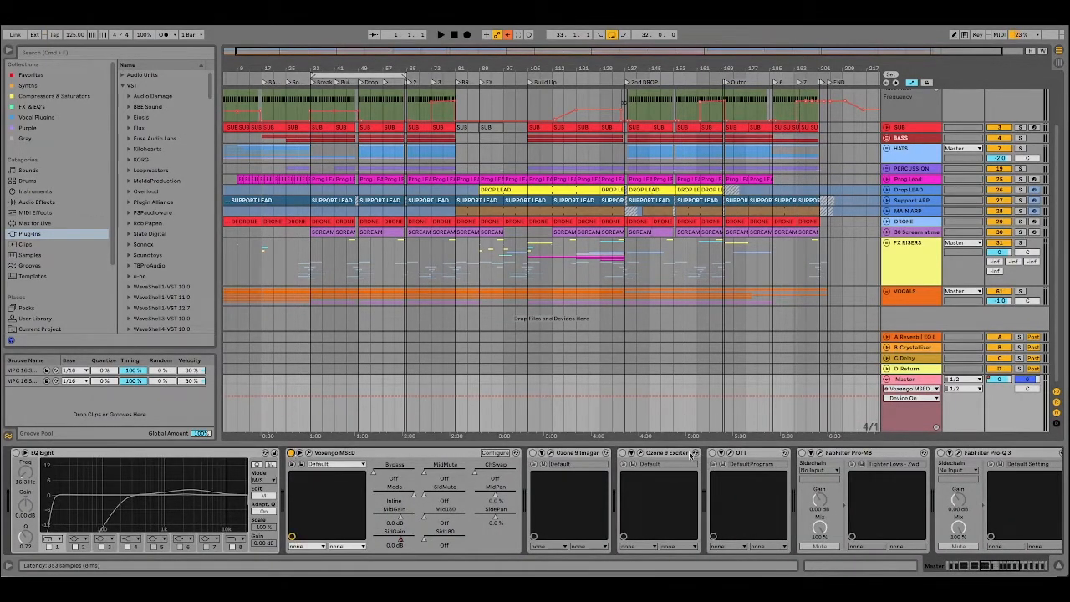
left_click(405, 539)
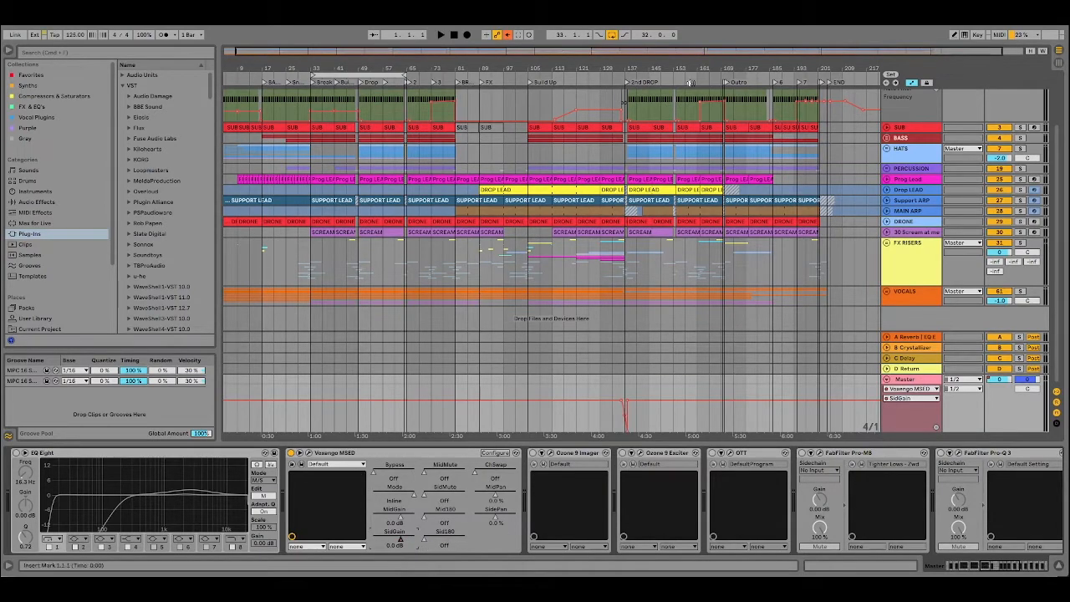
Raise the lowest breakpoint of the Master's SidGain automation dip at the second drop to make the dip shallower.
mouse_move(633, 65)
left_mouse_down()
mouse_move(626, 125)
mouse_move(518, 134)
mouse_move(526, 66)
left_mouse_up()
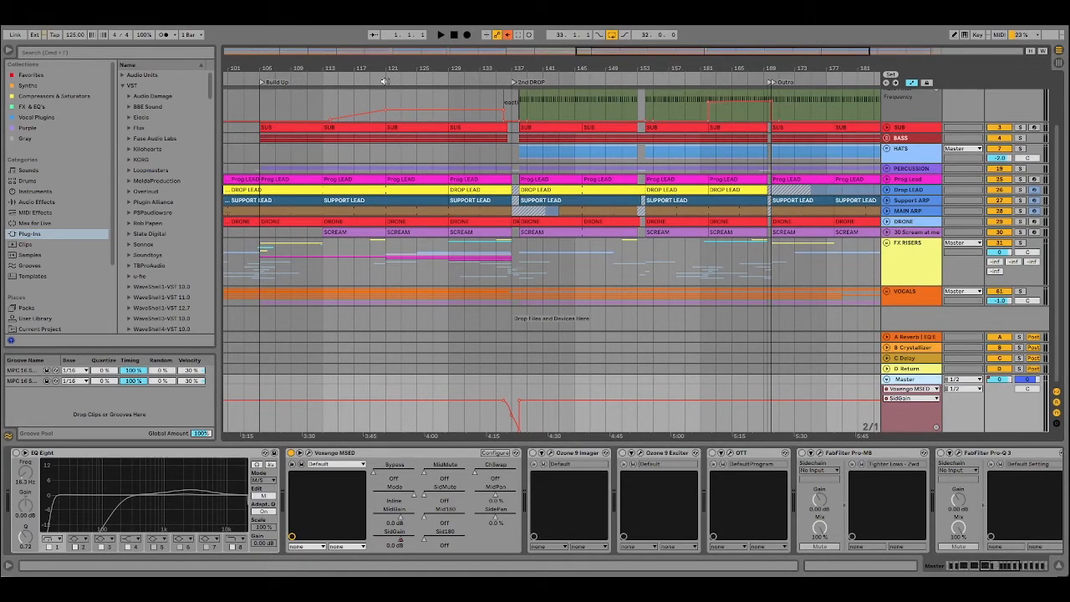
left_click_drag(369, 72, 369, 55)
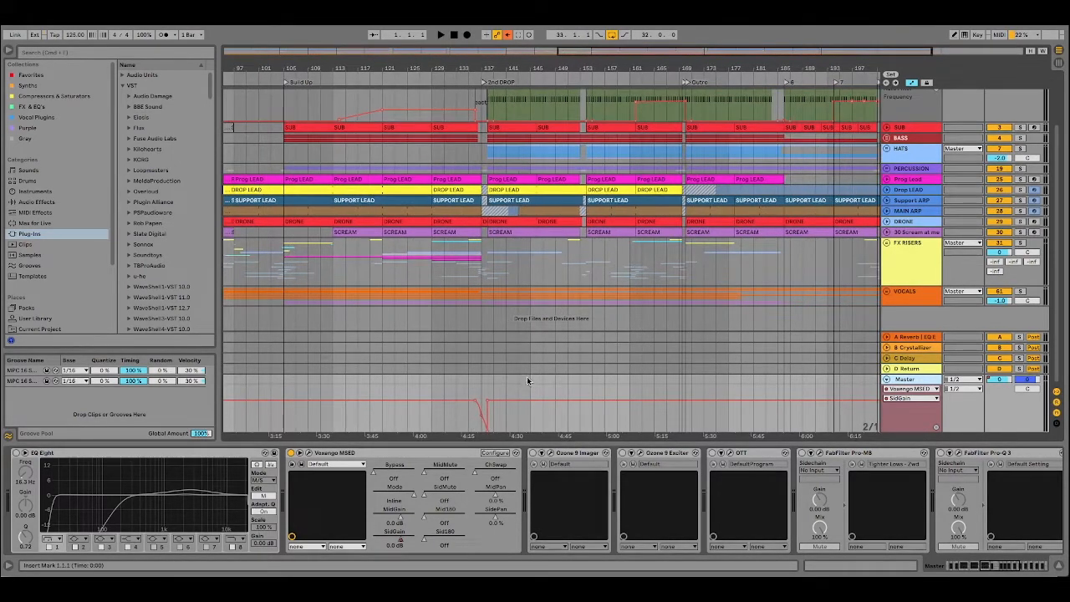
left_click_drag(489, 431, 483, 418)
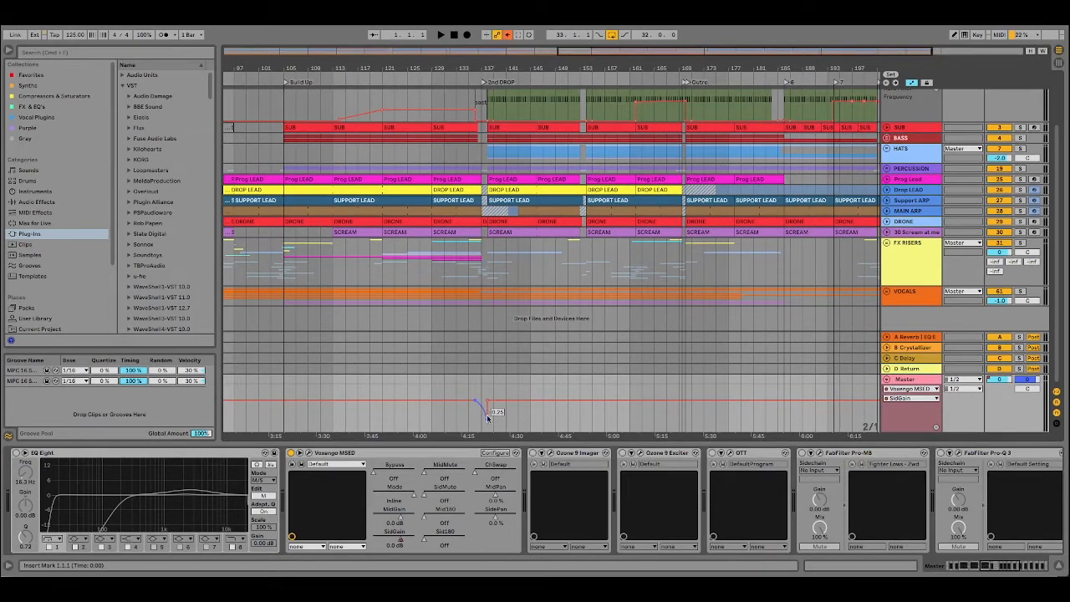
left_click_drag(489, 421, 489, 415)
left_click_drag(422, 68, 535, 52)
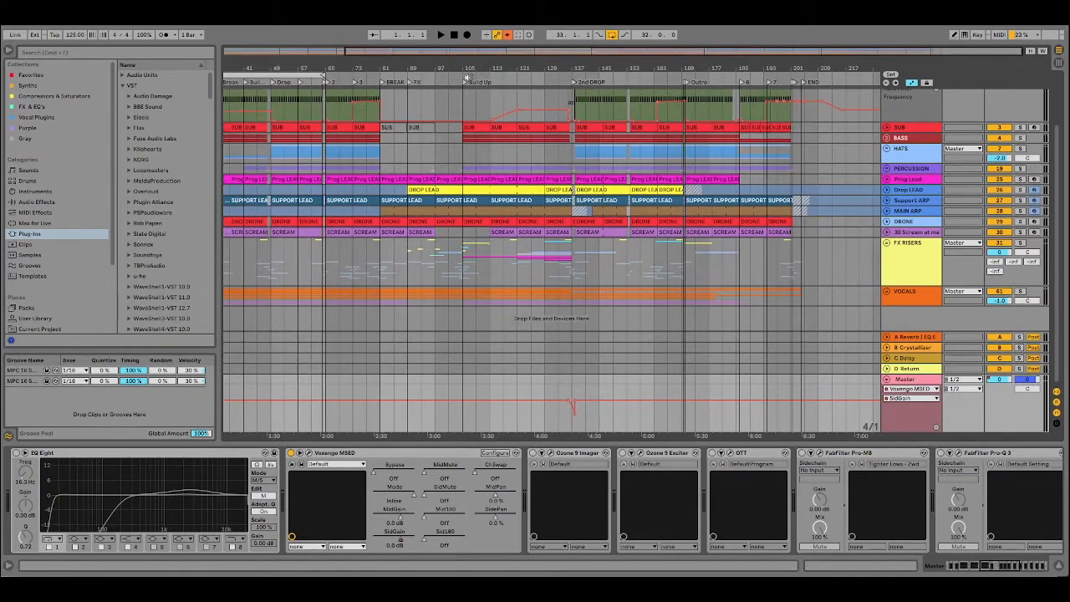
Switch off Voxengo MSED, play from the build-up into the second drop with the SidGain automation shown, and stop playback.
left_click(290, 453)
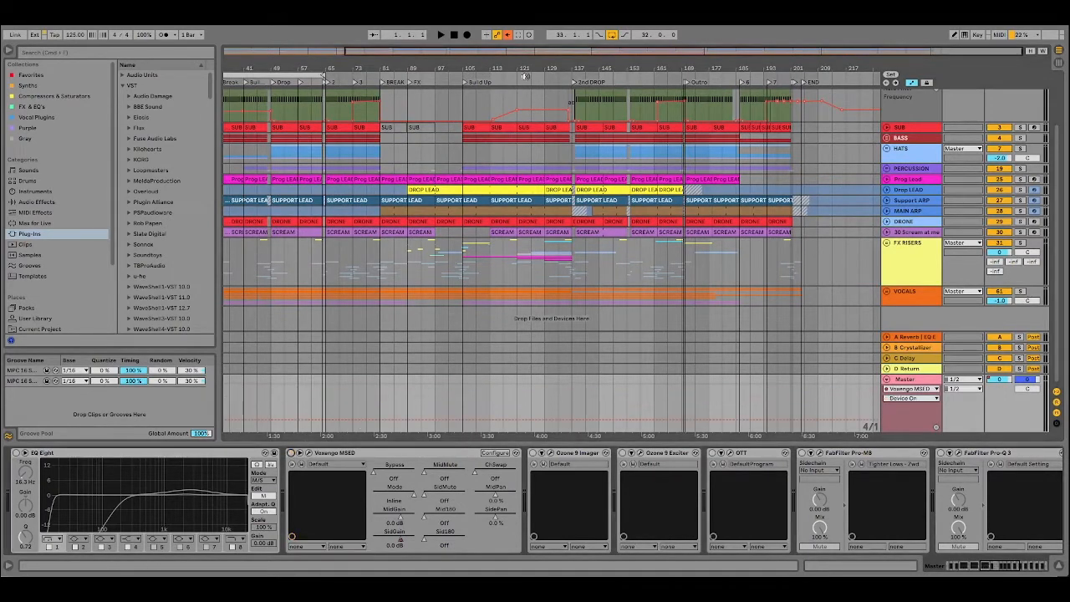
left_click(533, 78)
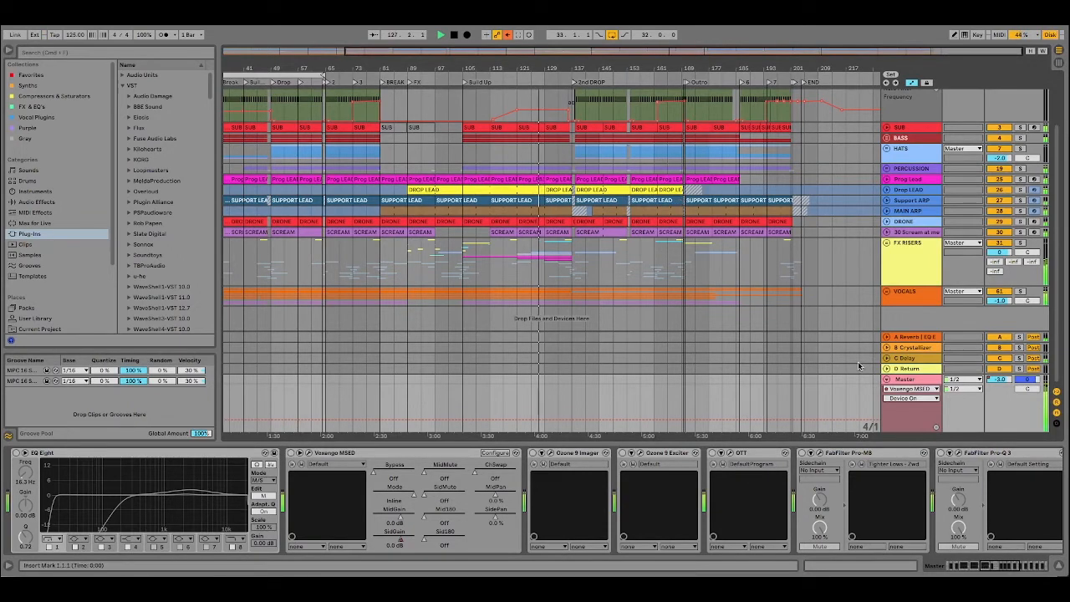
right_click(405, 545)
left_click(426, 547)
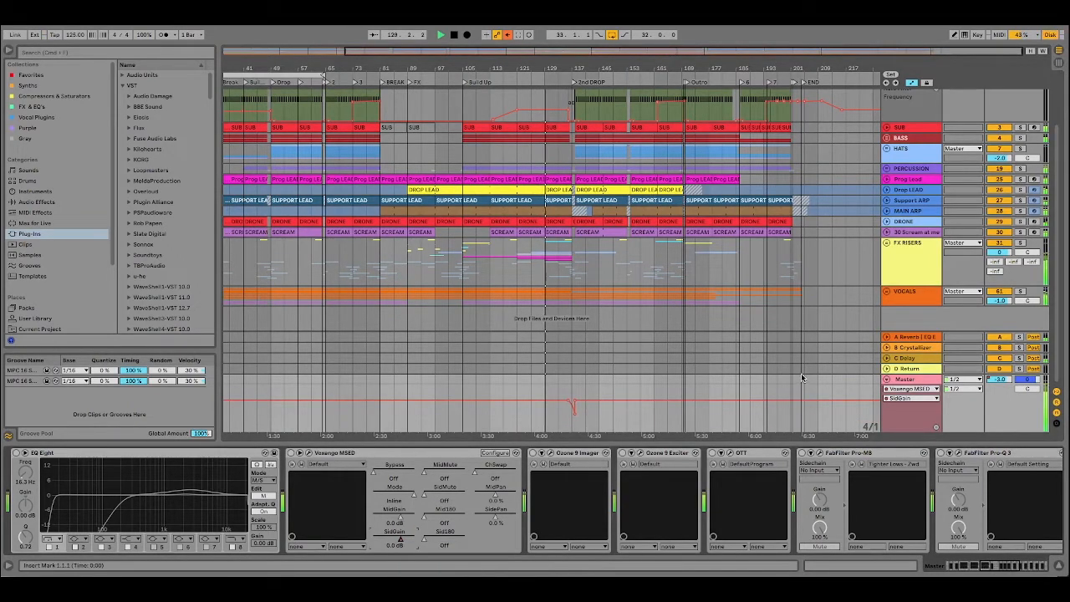
left_click_drag(590, 67, 505, 121)
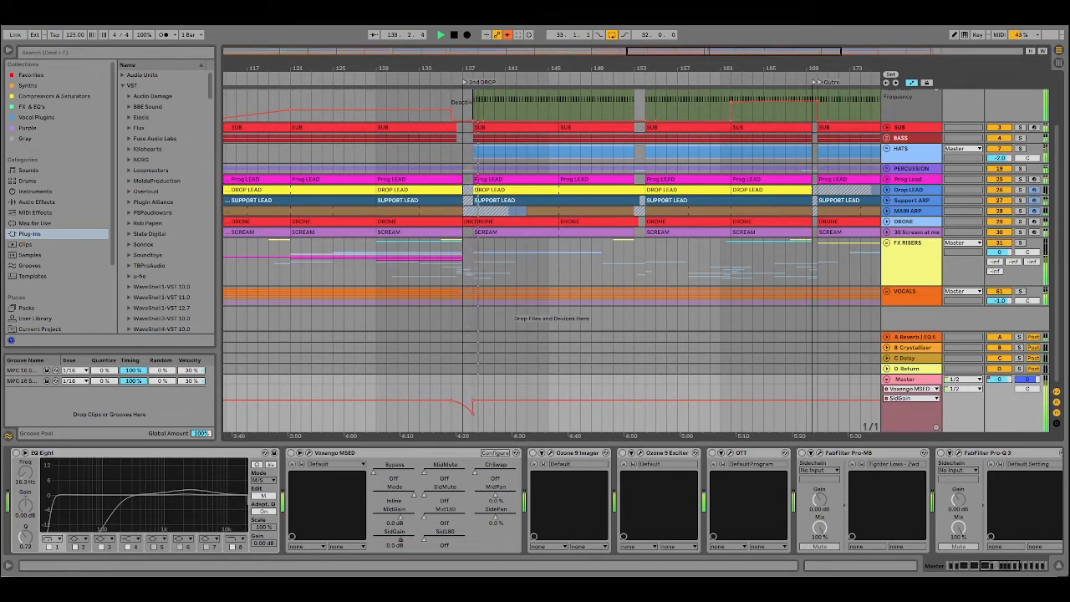
double_click(454, 35)
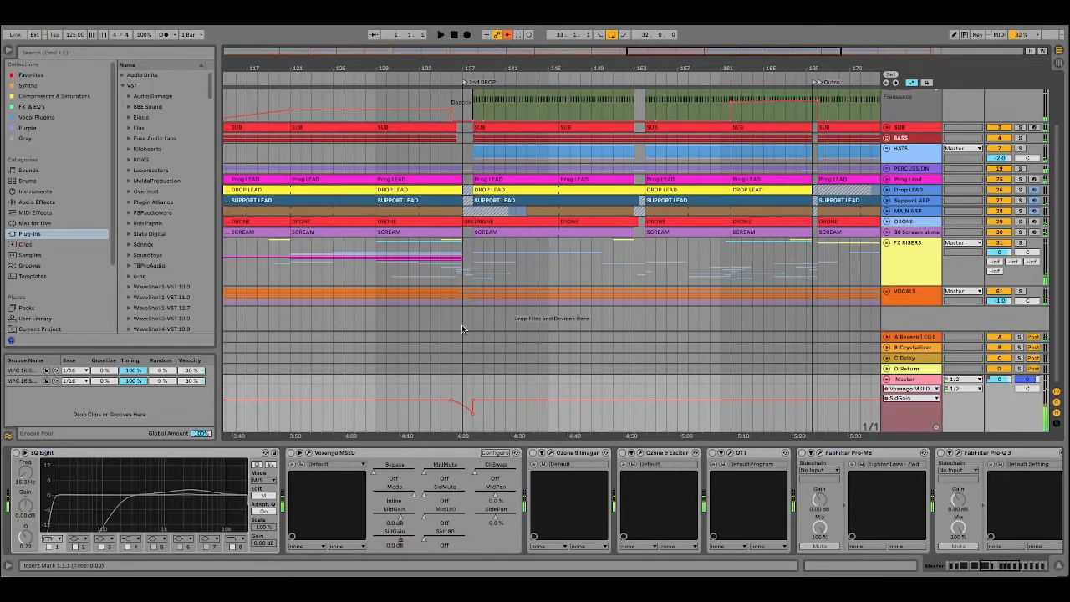
Switch Voxengo MSED on and play from about bar 129 towards the second drop for comparison, then stop playback.
left_click(291, 453)
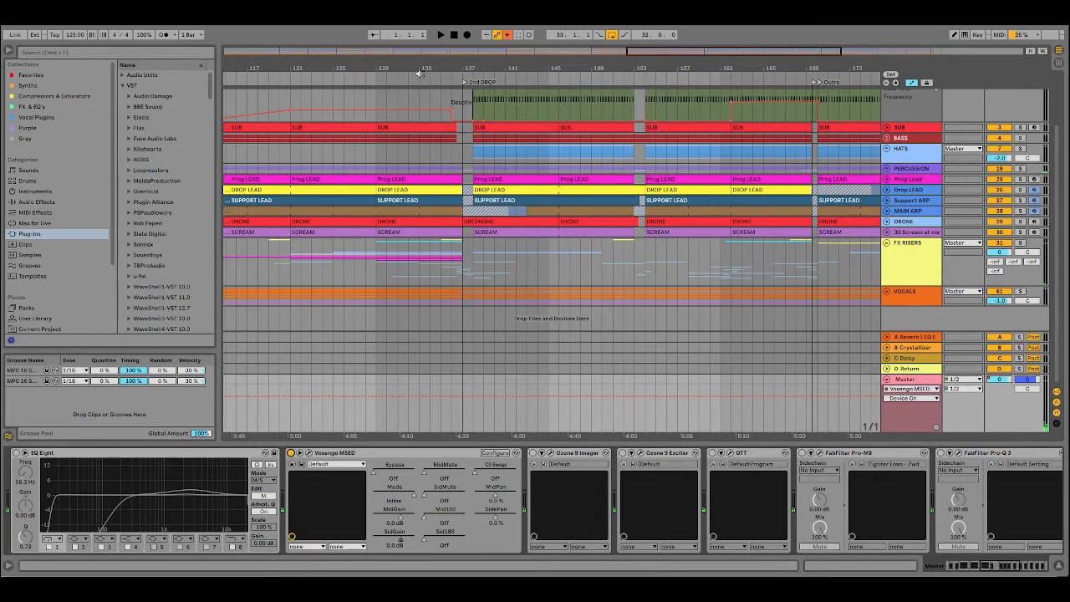
left_click(376, 77)
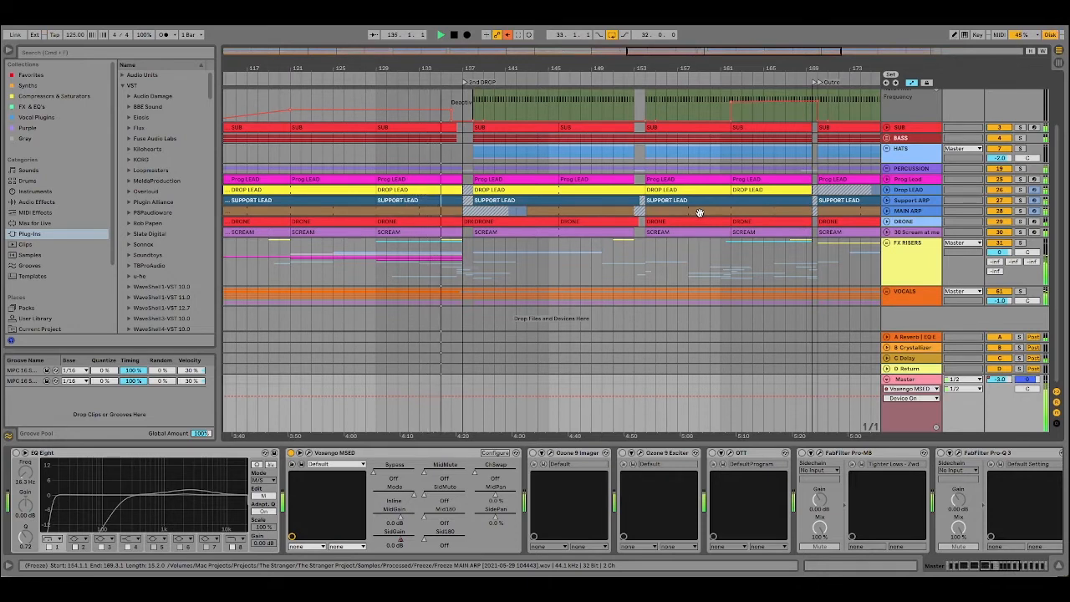
left_click(453, 35)
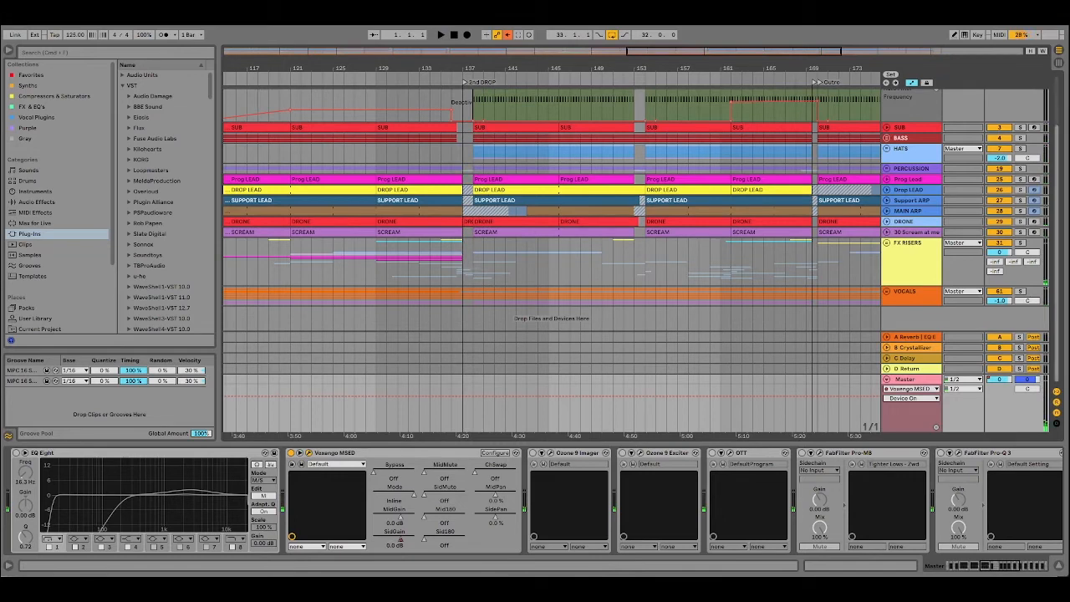
View and close the Voxengo MSED plug-in window, then examine the Master's Track Volume automation around the second drop.
left_click_drag(691, 136, 436, 160)
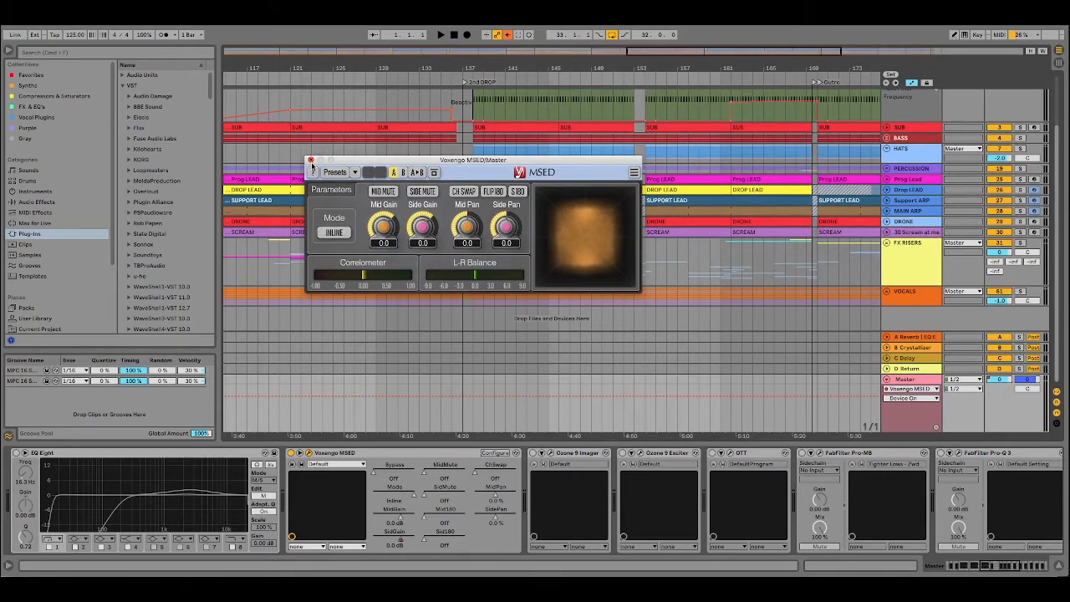
left_click(311, 160)
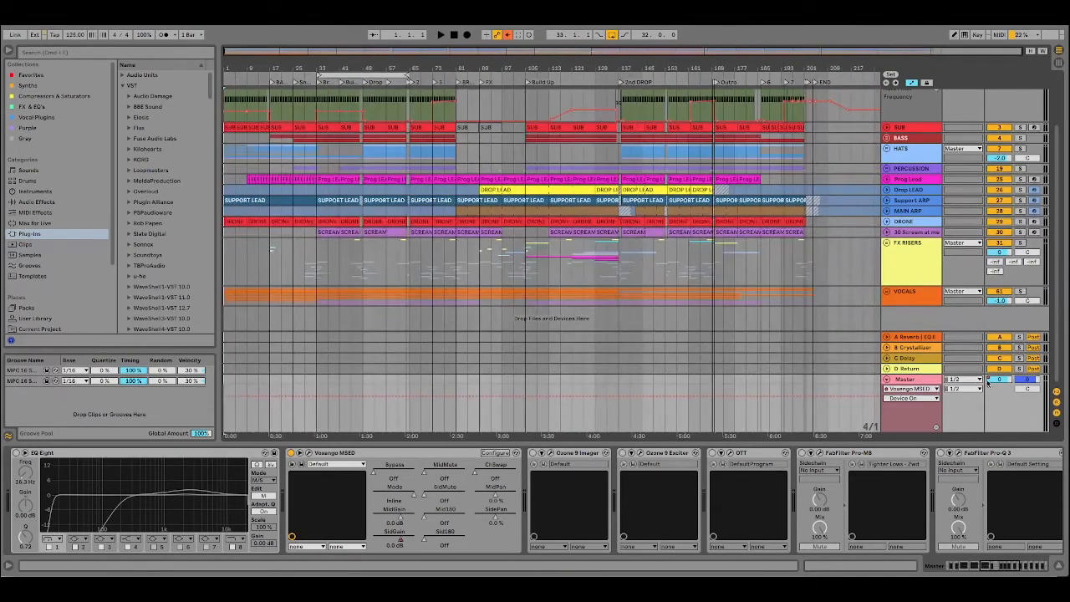
right_click(983, 384)
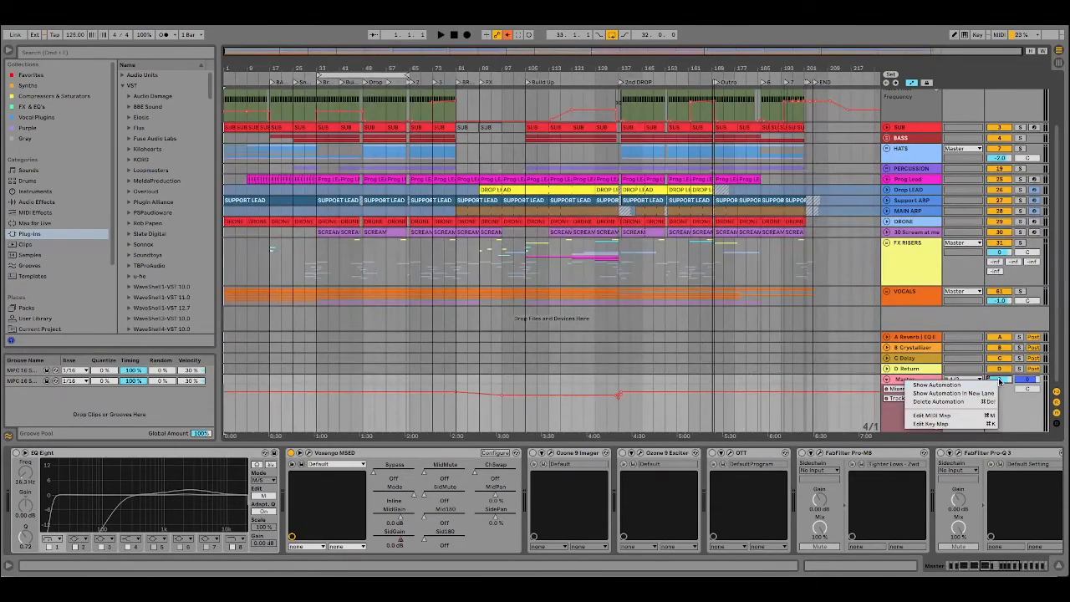
left_click(547, 420)
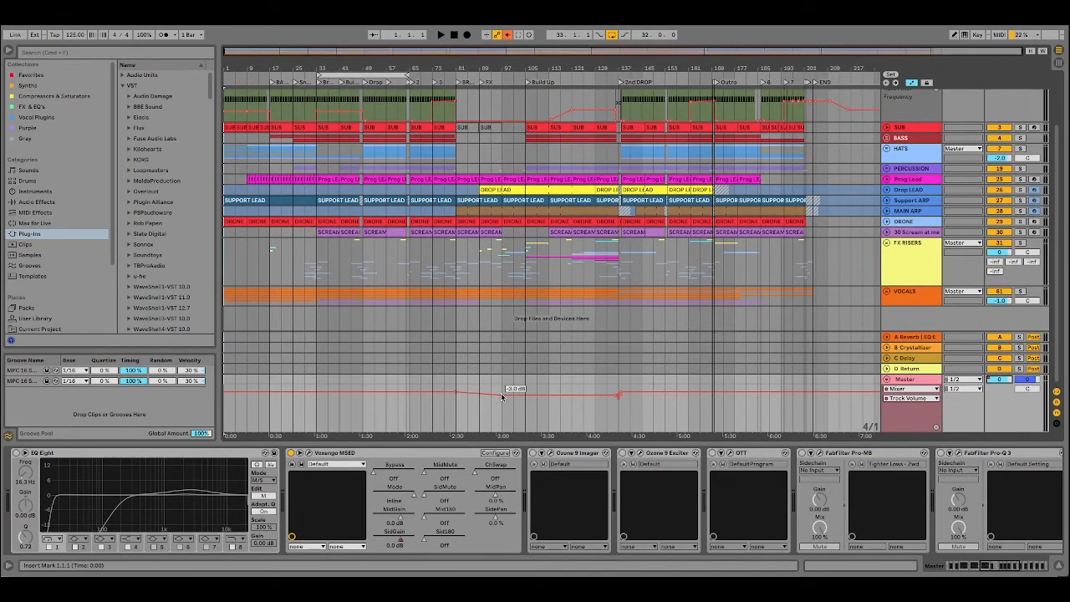
left_click_drag(627, 70, 627, 209)
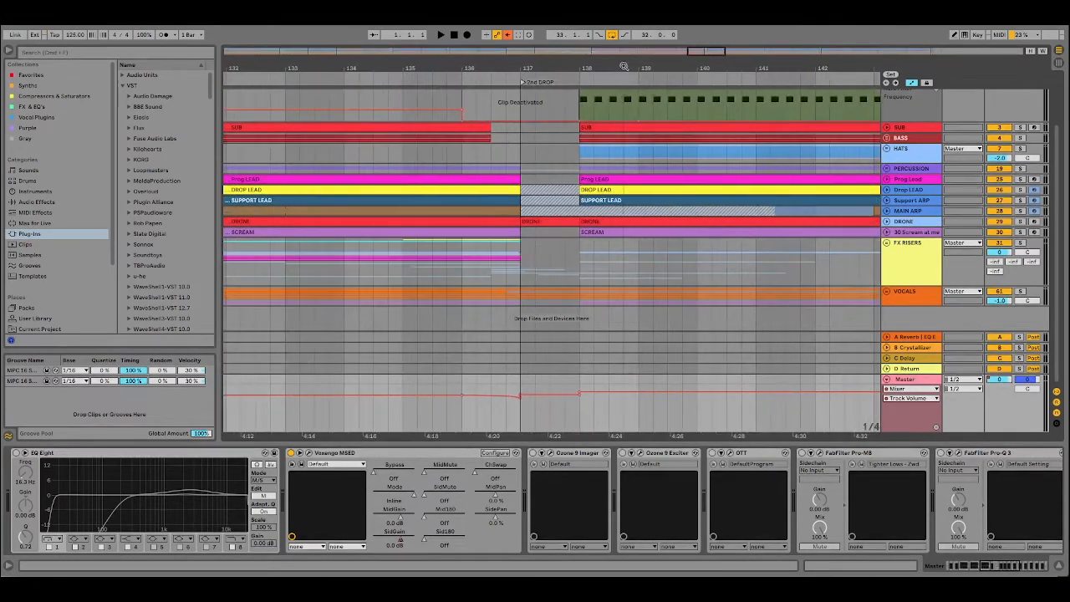
left_click(519, 398)
Display the Voxengo MSED SidGain automation on the Master track and examine its curve around the second drop.
right_click(403, 541)
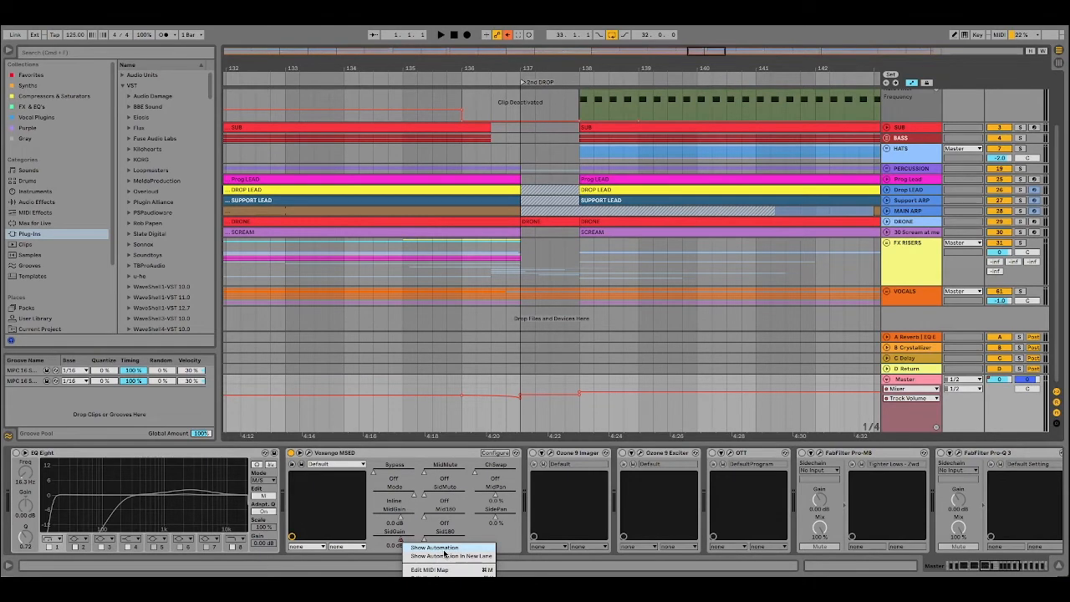
left_click(435, 548)
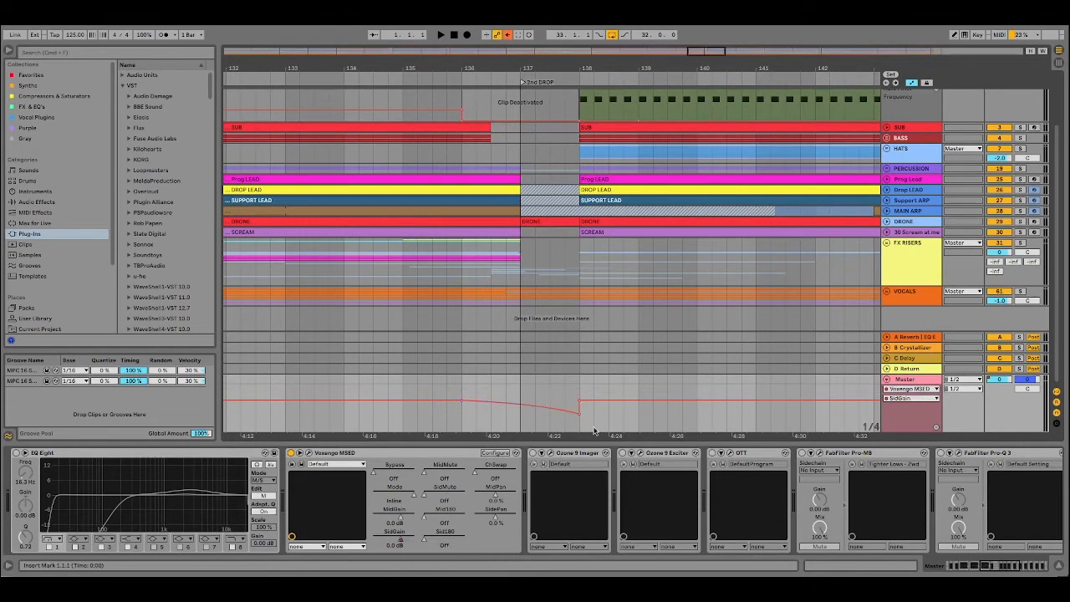
left_click_drag(486, 65, 465, 15)
mouse_move(788, 67)
left_mouse_down()
mouse_move(629, 49)
mouse_move(625, 39)
left_mouse_up()
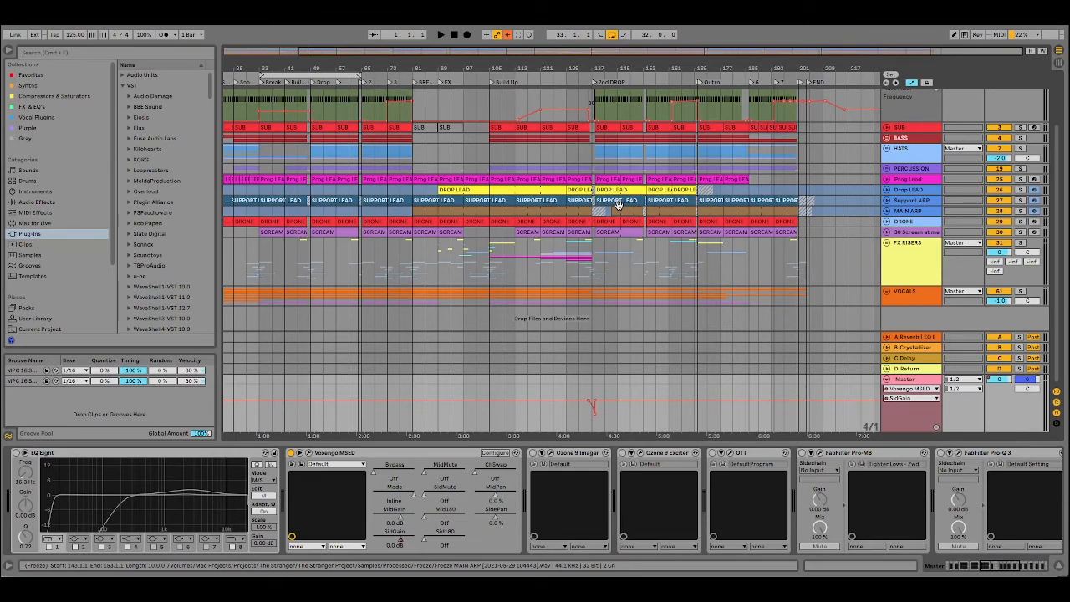
Select the KICK track to show its devices and fold its automation lanes.
scroll(907, 225, "up", 3)
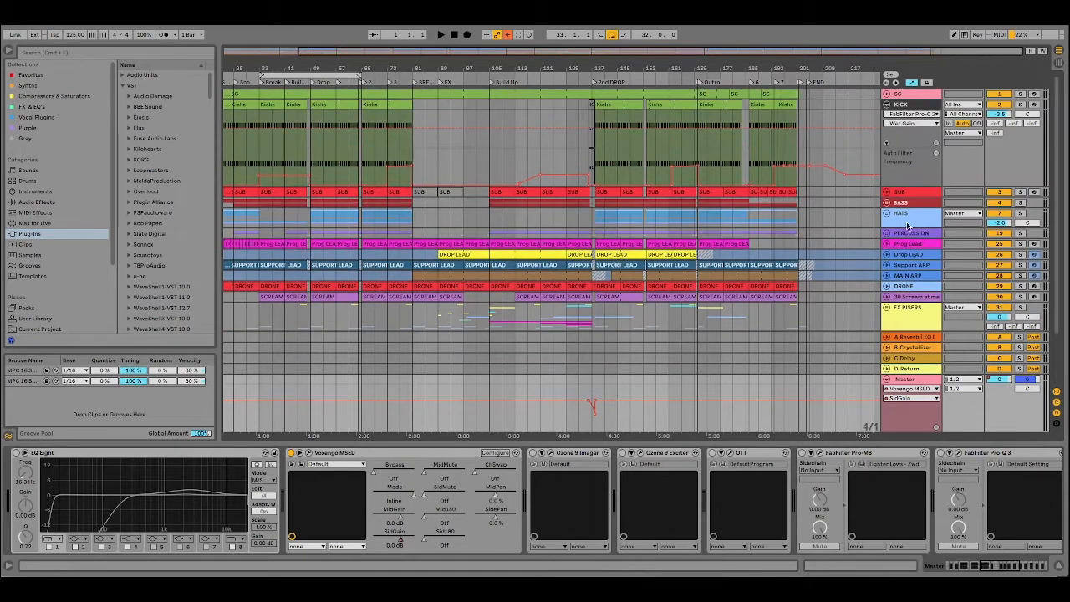
left_click(891, 106)
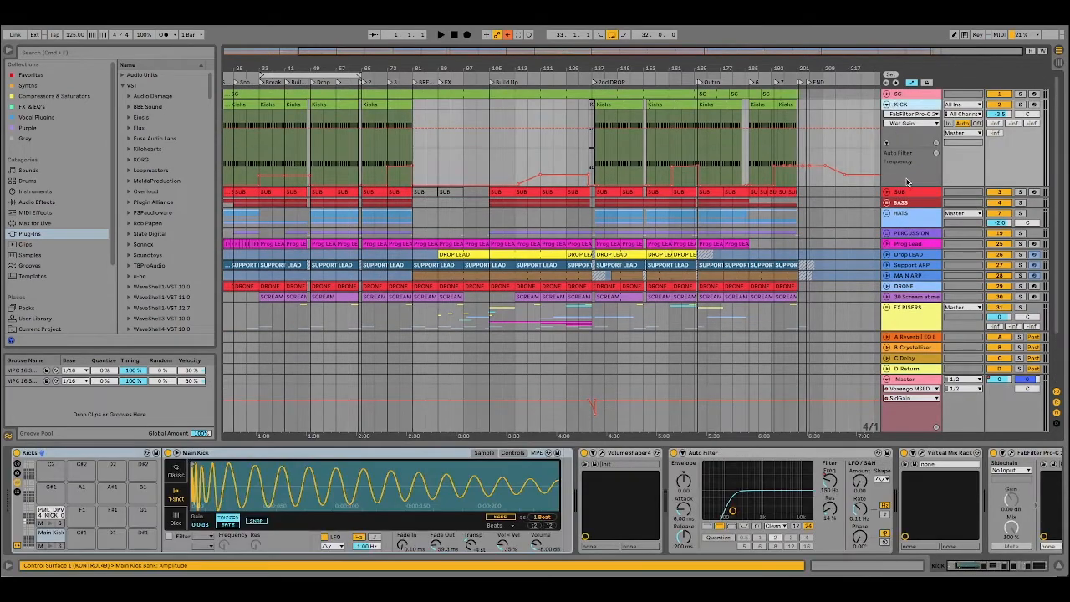
left_click(886, 105)
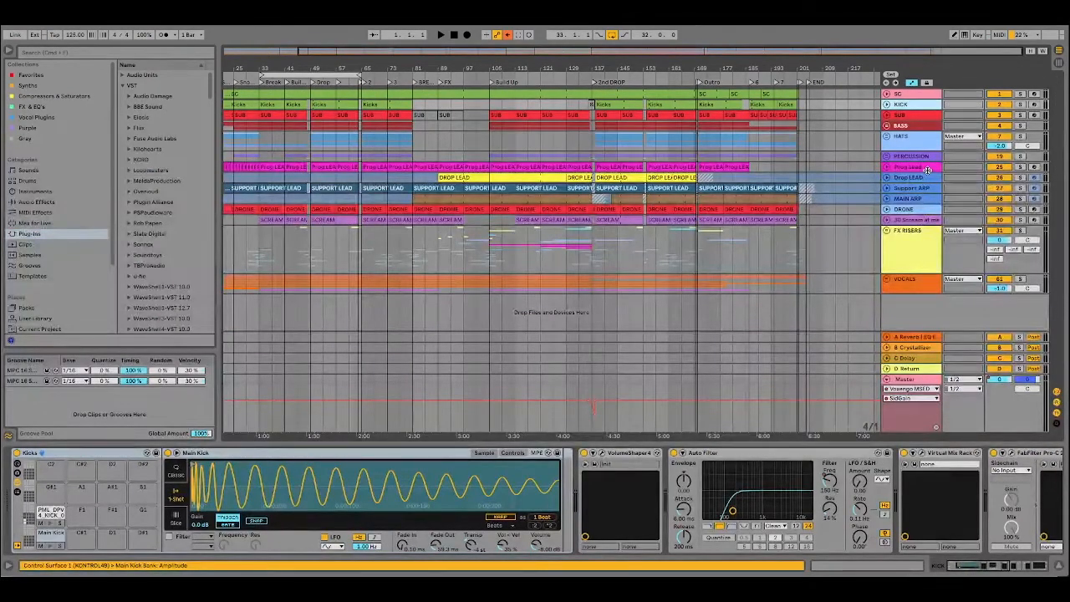
Set the loop to start at bar 1 with a length of 204 bars, and play the mix from the second drop.
left_click_drag(288, 68, 163, 70)
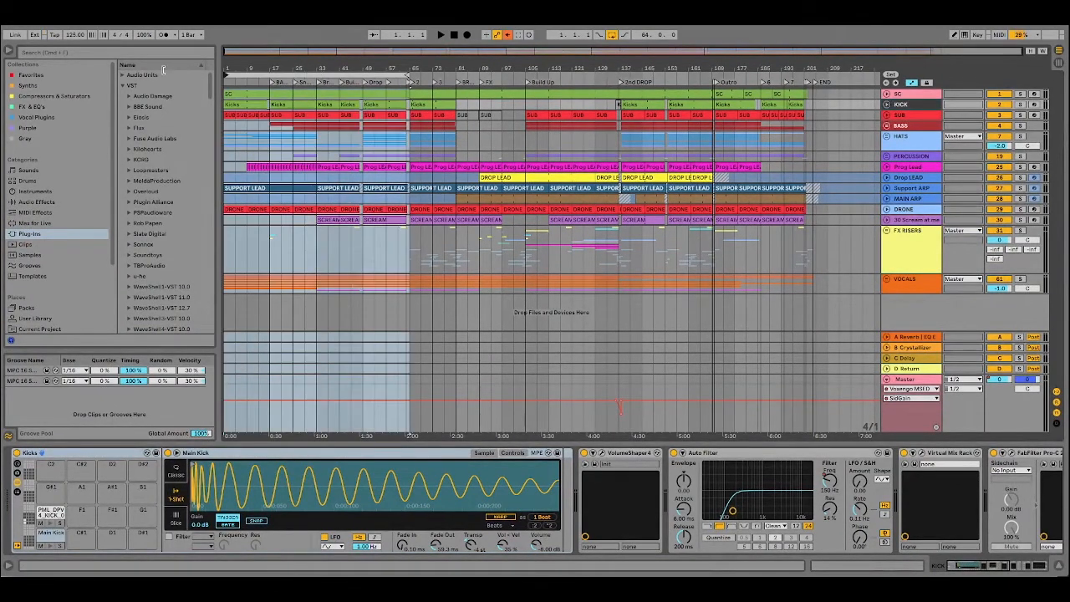
left_click_drag(407, 76, 813, 76)
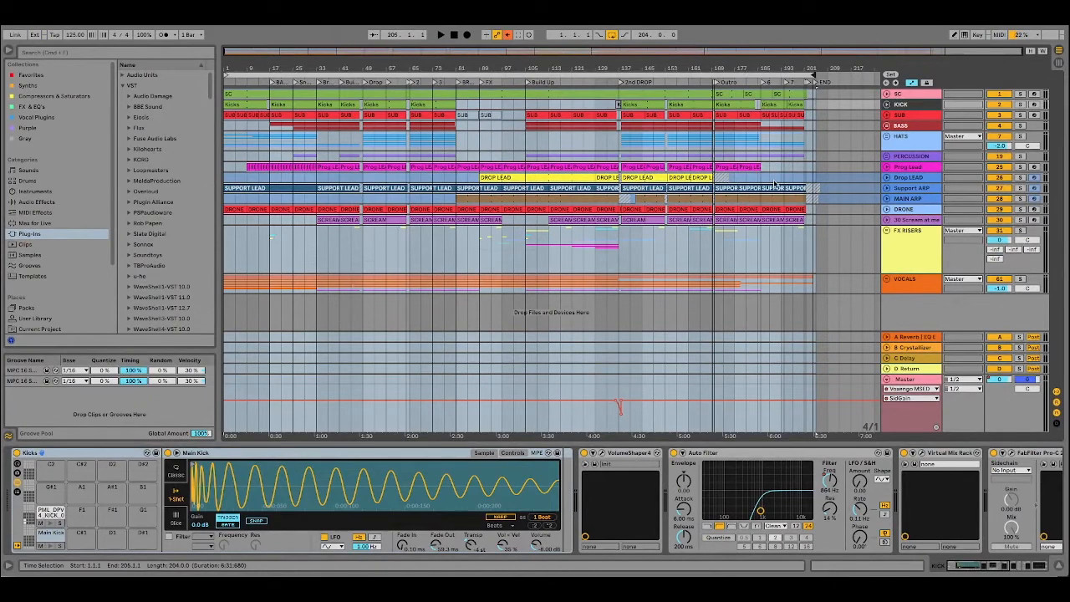
left_click(838, 138)
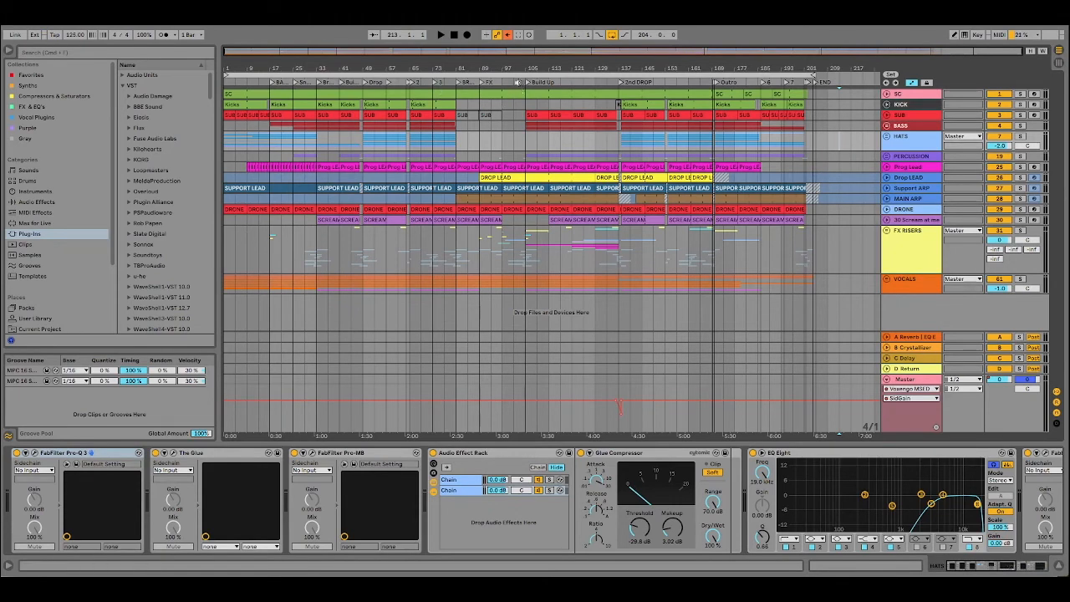
left_click(623, 85)
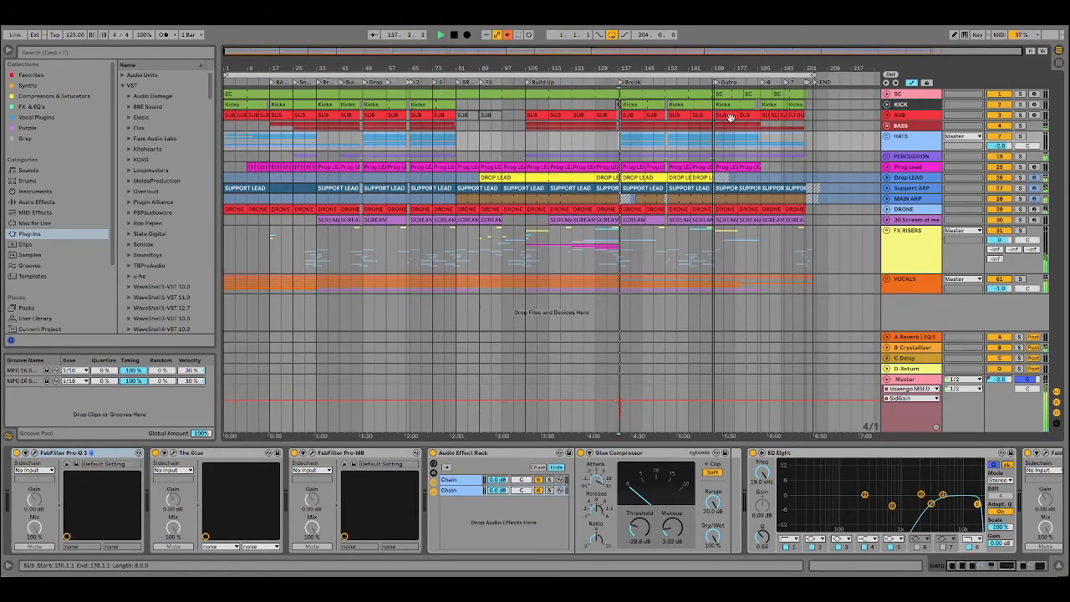